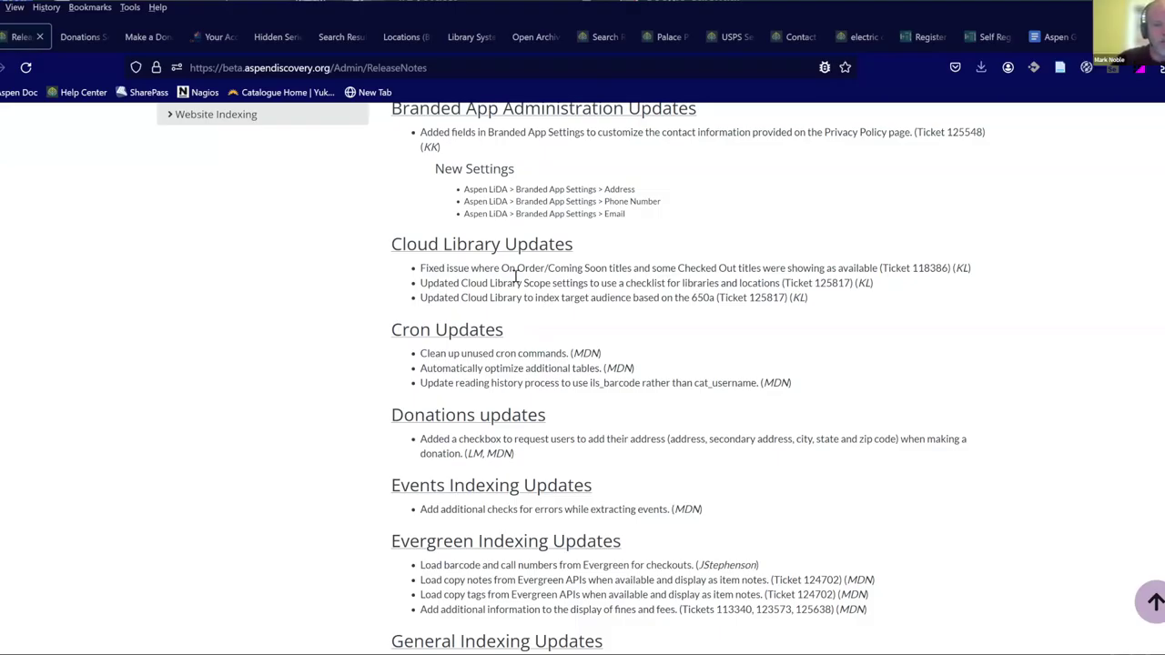
# Review the 24.02.00 release notes from the post-release to-do section through the list of code contributors.
pyautogui.scroll(6, 512, 276)
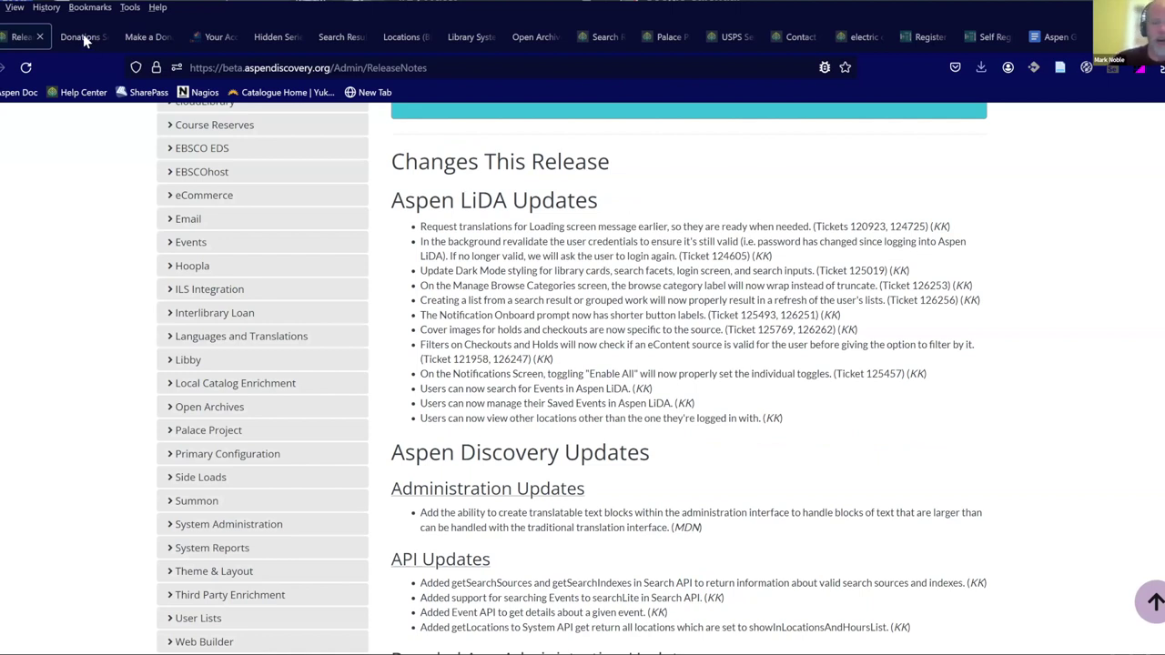
pyautogui.press('Home')
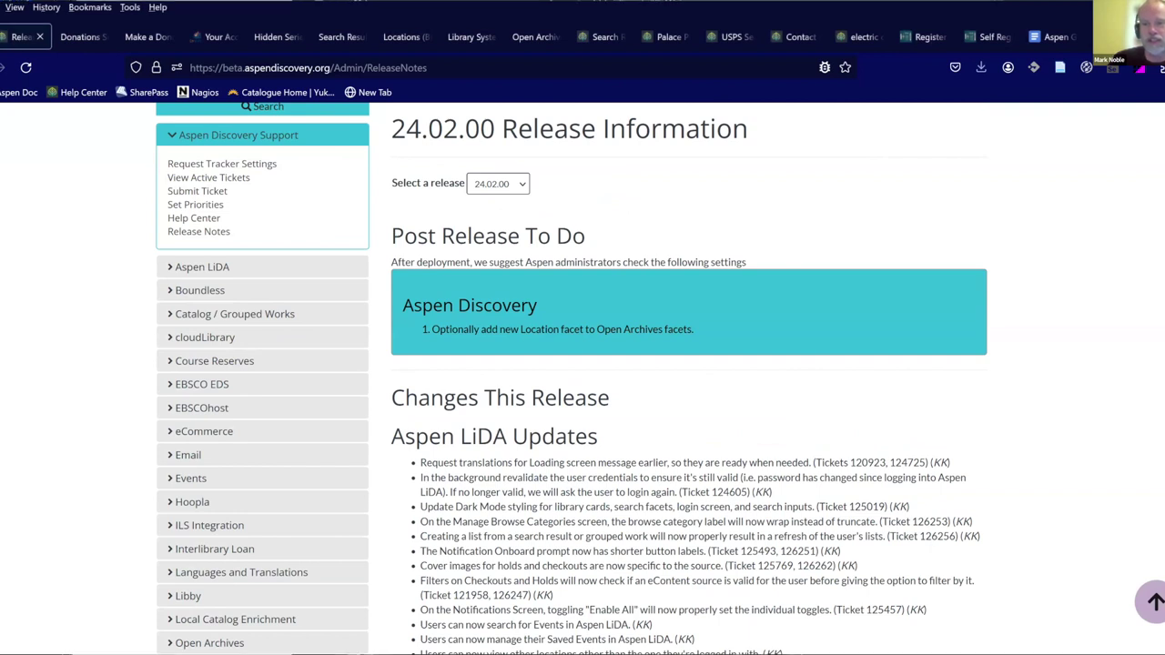
pyautogui.press('End')
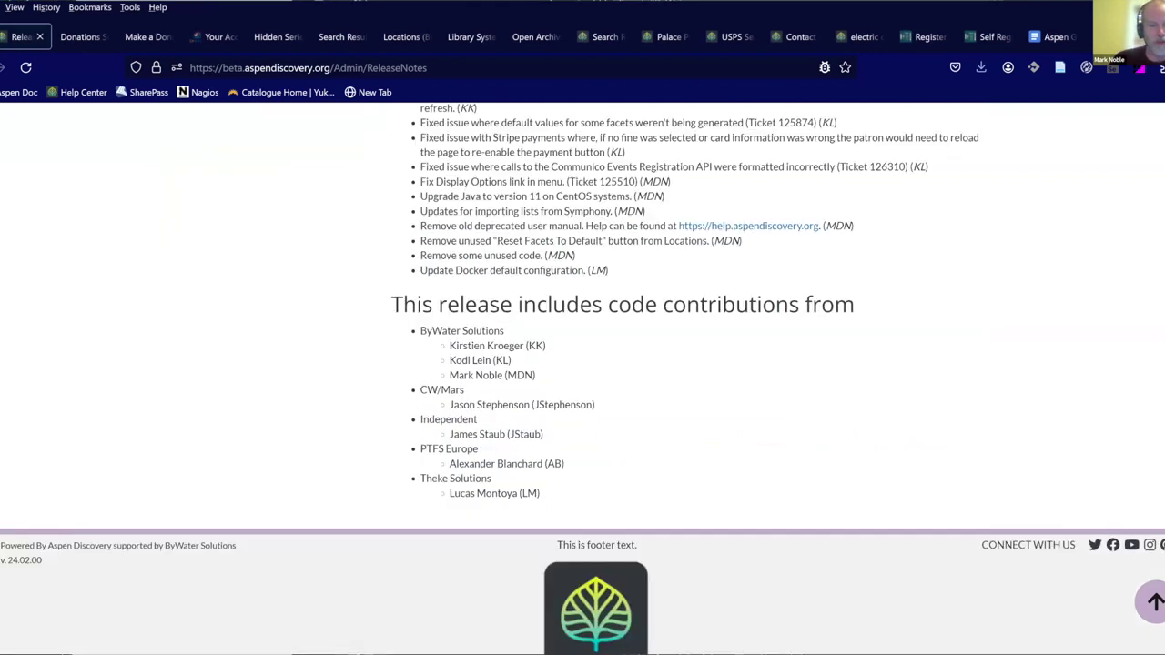
pyautogui.scroll(-1, 615, 318)
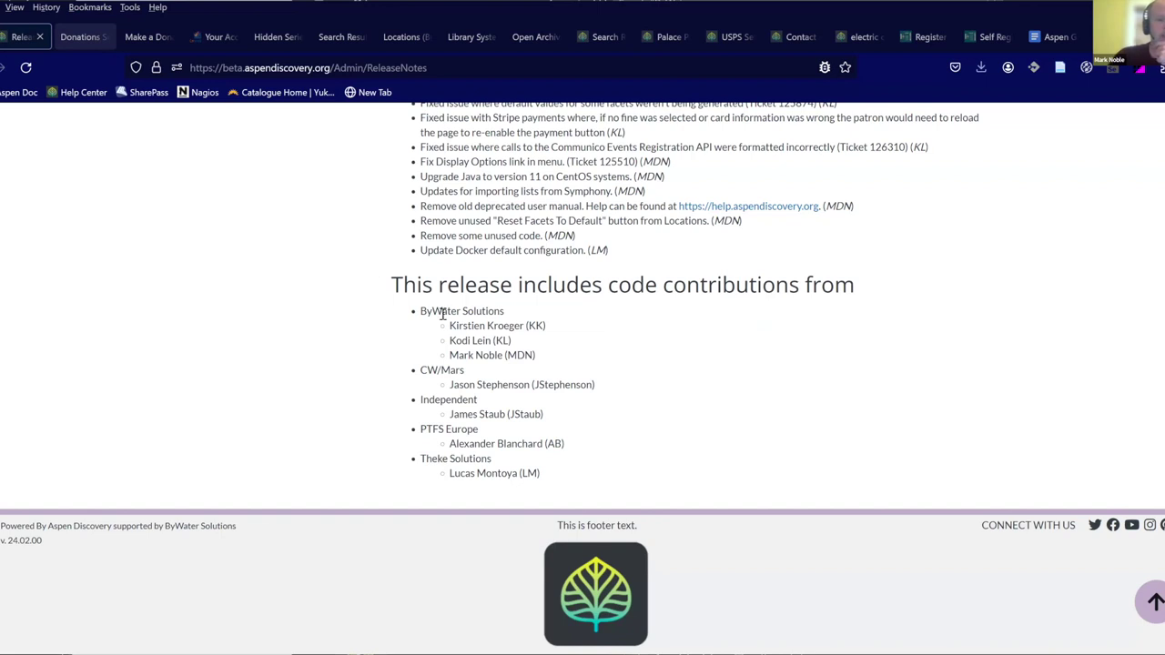
# View the address option in the Donations Settings, look over the Make a Donation form and reload that form.
pyautogui.hotkey('ctrl', 'Tab')
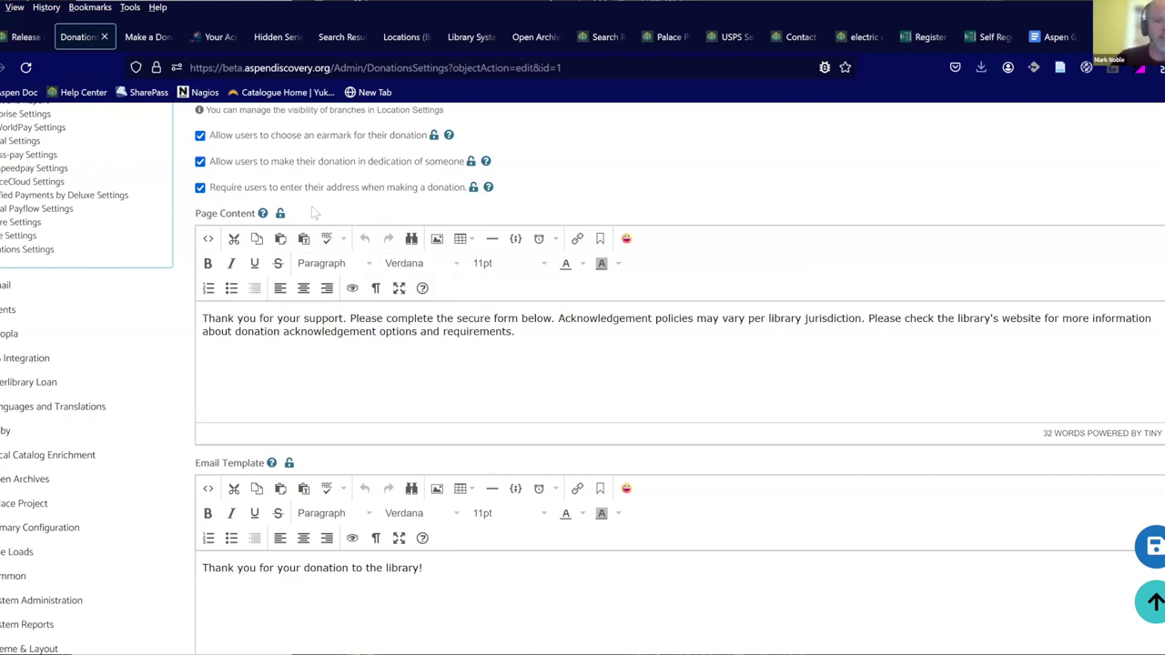
pyautogui.click(148, 38)
pyautogui.scroll(-5, 316, 315)
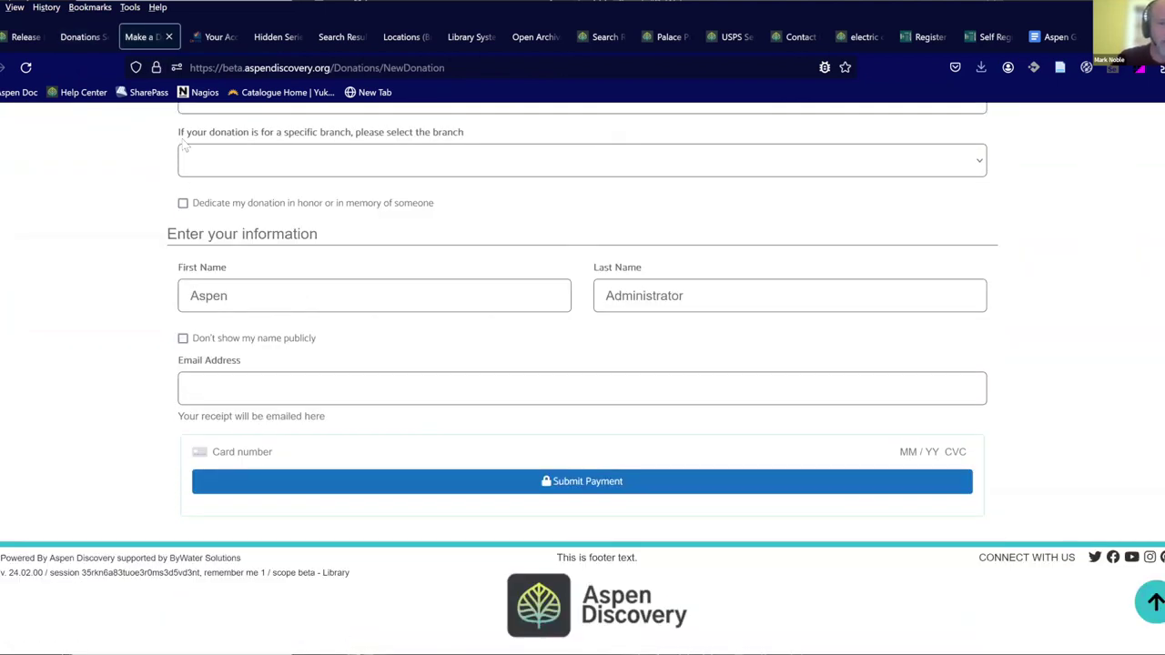
pyautogui.click(26, 68)
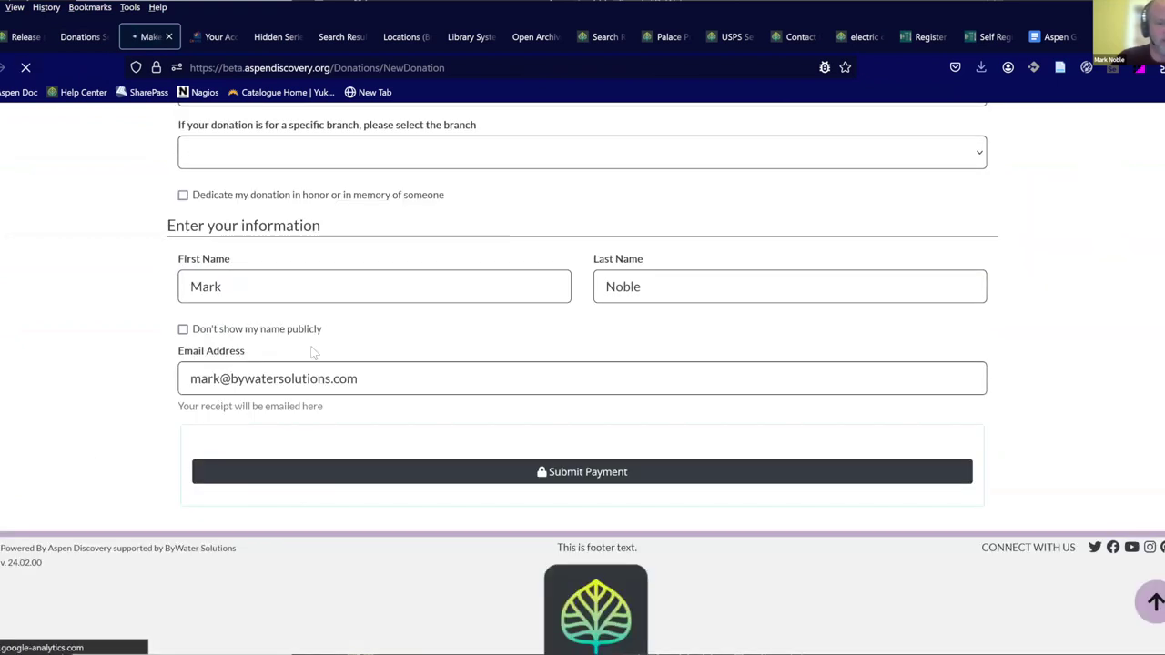
# Reload the Donations Settings and compare the donation values and earmarks with the fields on the donation form.
pyautogui.click(90, 37)
pyautogui.click(26, 67)
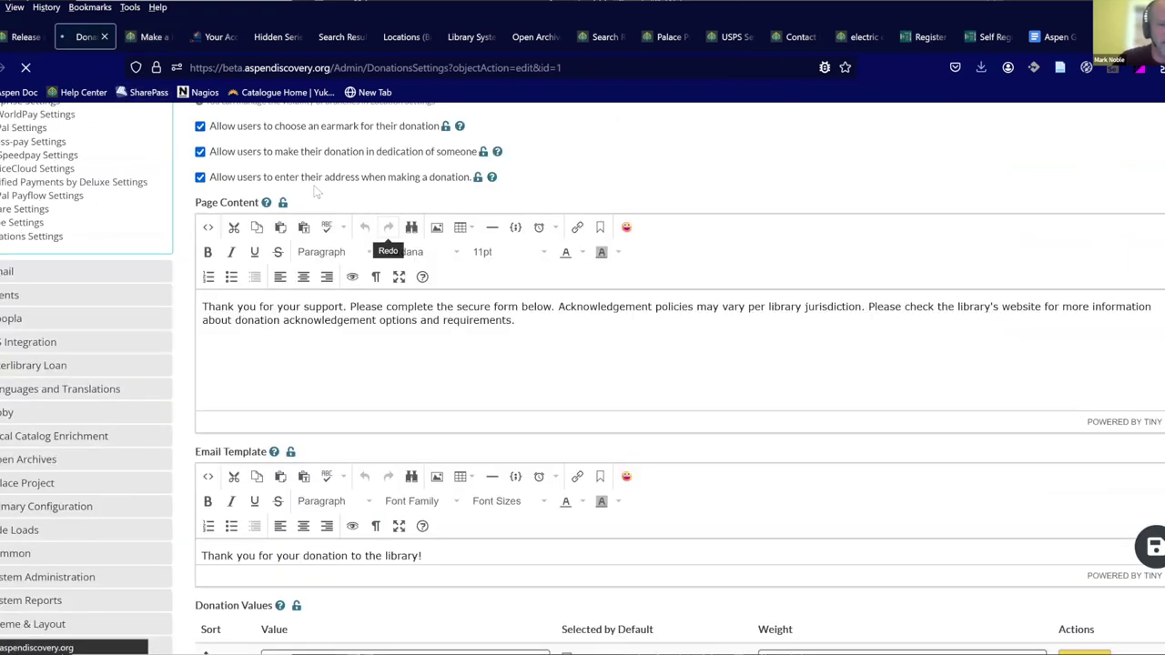
pyautogui.scroll(-15, 356, 273)
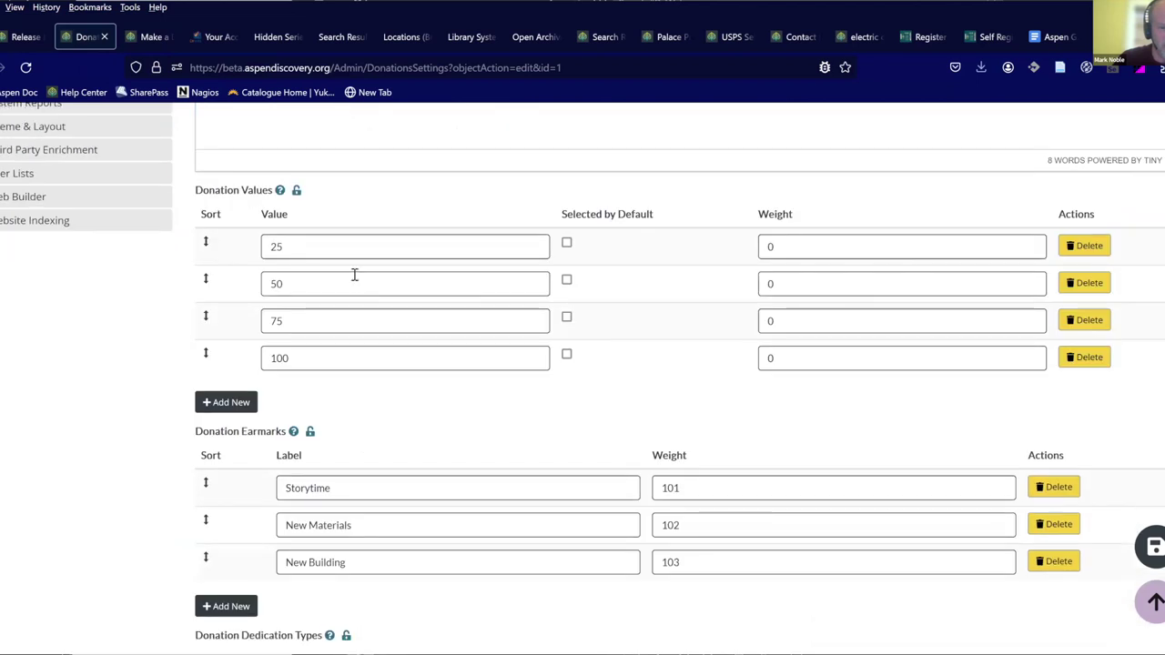
pyautogui.click(150, 36)
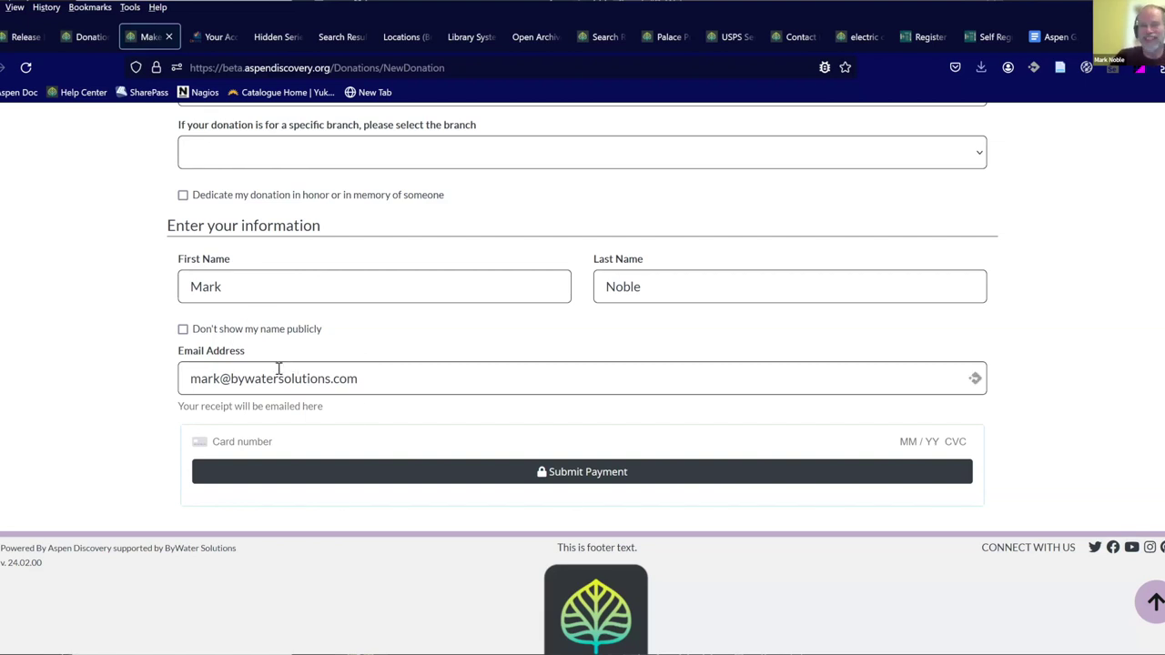
pyautogui.scroll(3, 255, 358)
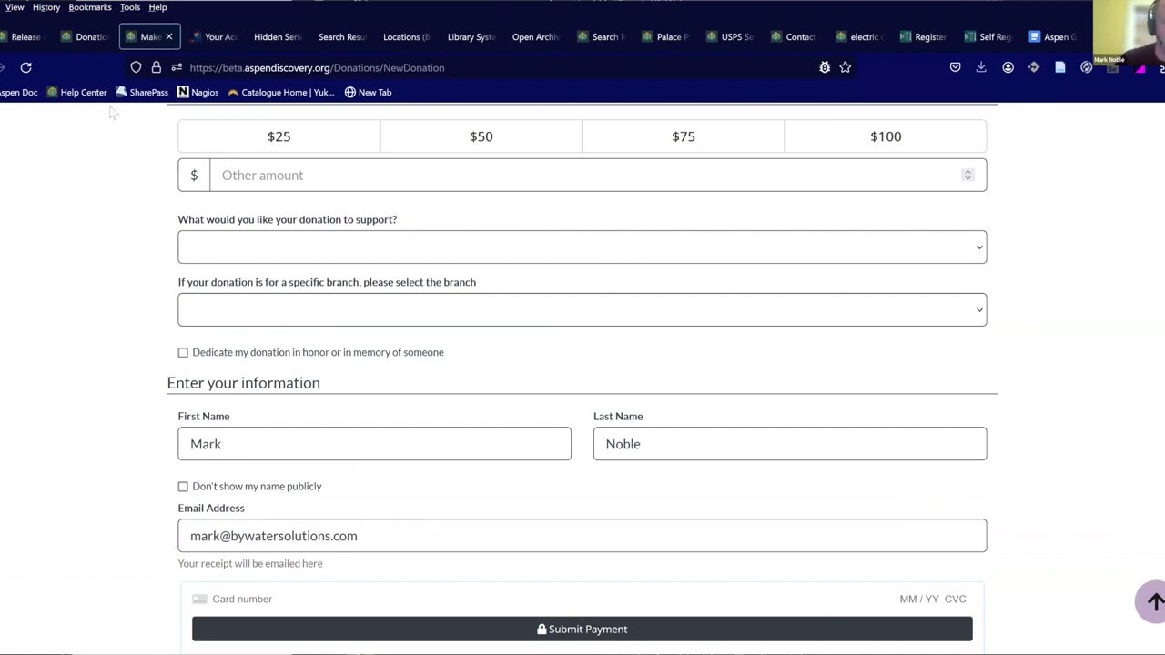
# Enable "Allow users to enter their address when making a donation" in the Donations Settings and save the changes.
pyautogui.click(77, 37)
pyautogui.scroll(10, 381, 390)
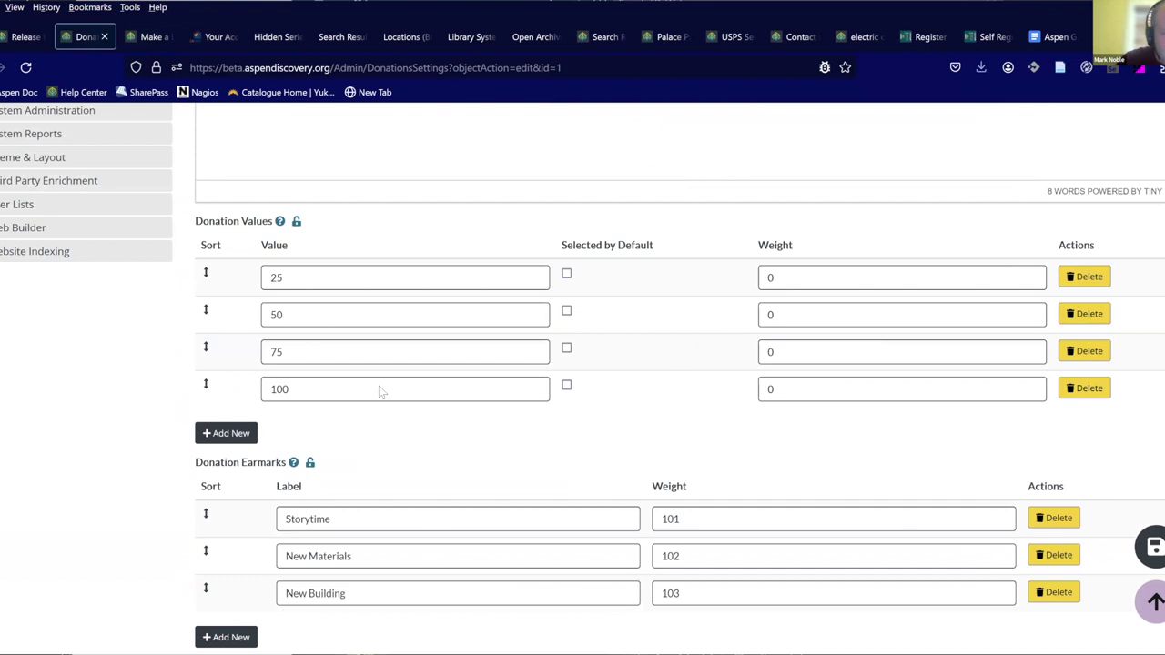
pyautogui.scroll(2, 381, 383)
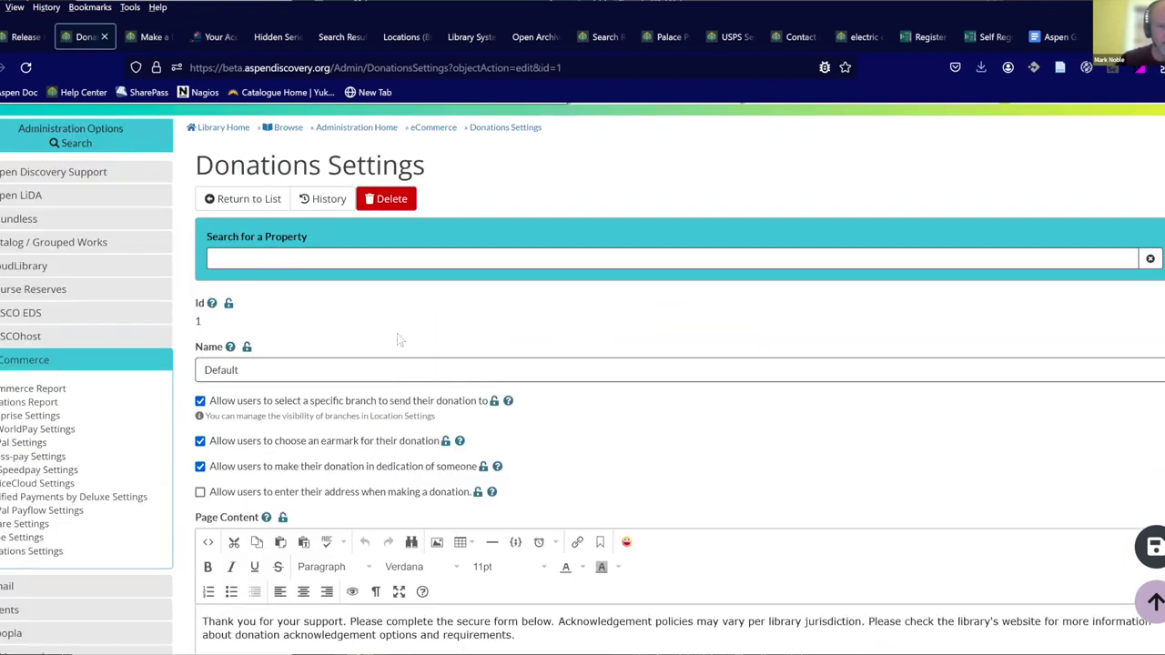
pyautogui.scroll(-6, 583, 437)
pyautogui.scroll(-5, 577, 469)
pyautogui.click(273, 583)
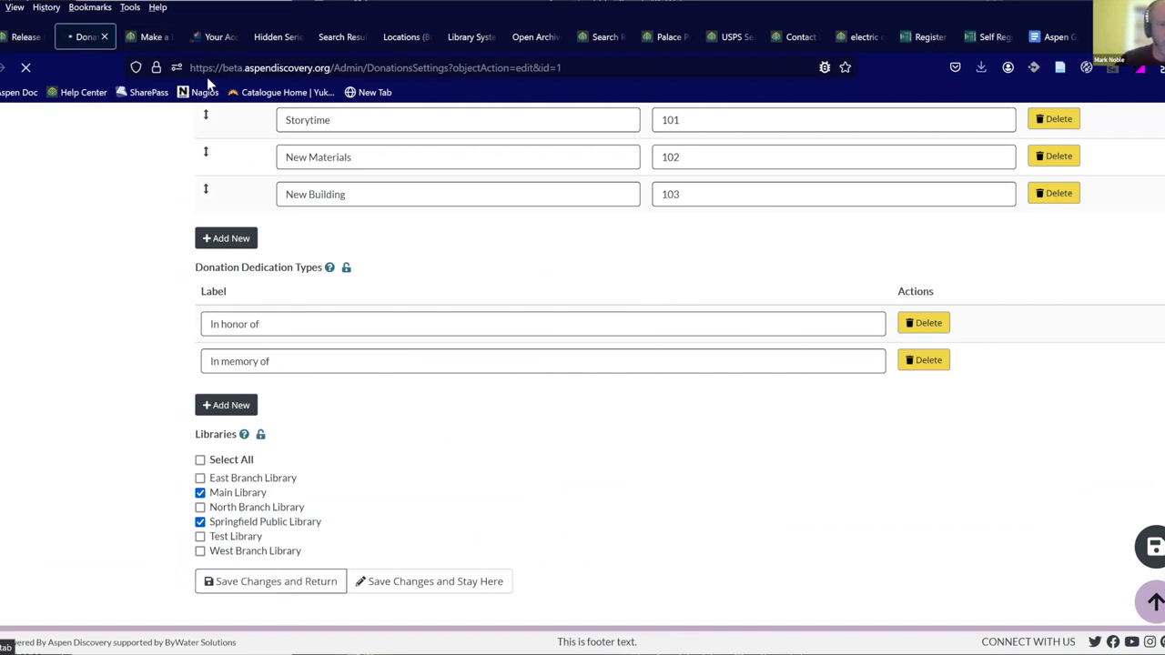
# Save the Donations Settings once more with the address option enabled, and reload the Make a Donation form.
pyautogui.click(142, 42)
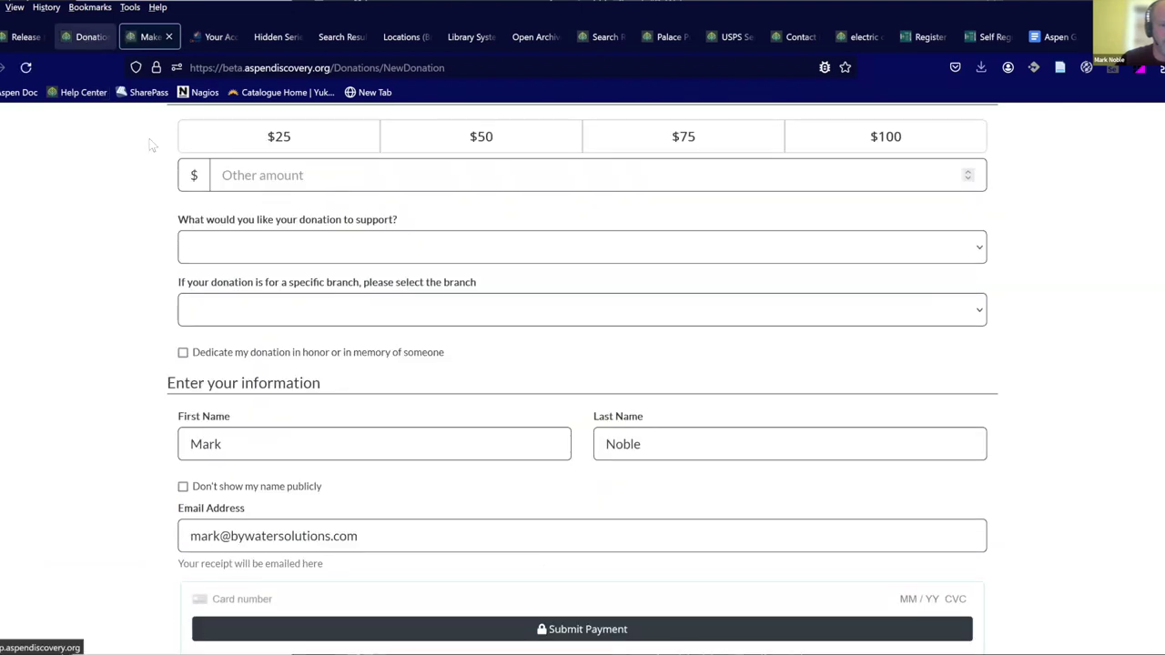
pyautogui.hotkey('ctrl', 'shift', 'Tab')
pyautogui.scroll(-2, 264, 545)
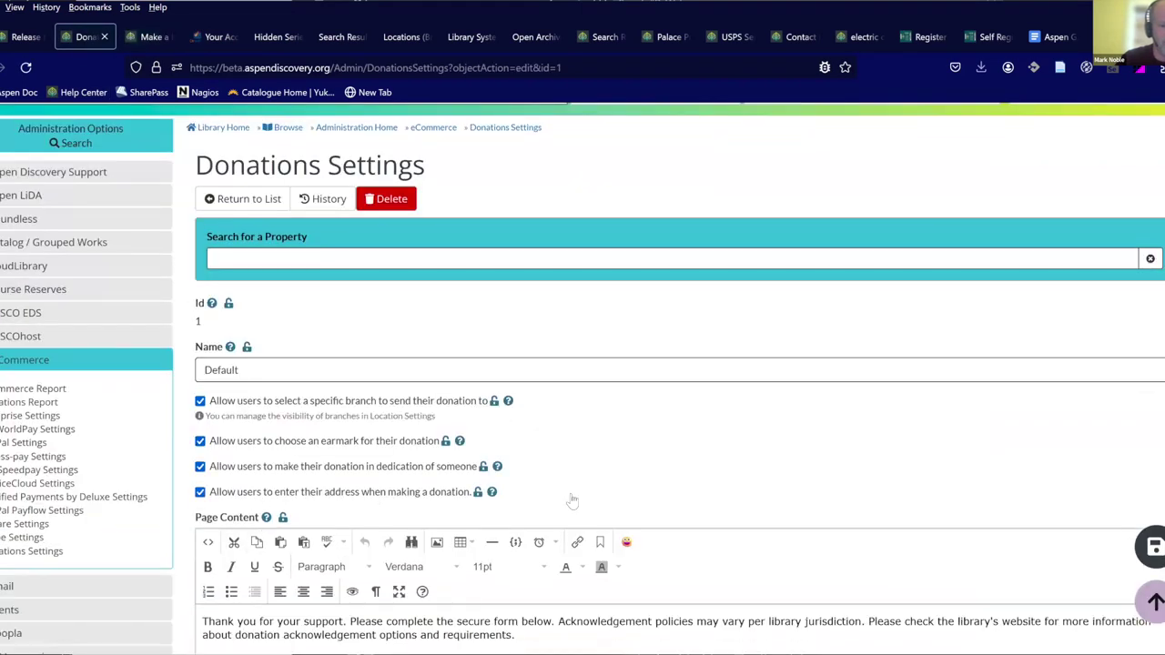
pyautogui.scroll(-15, 572, 499)
pyautogui.click(271, 581)
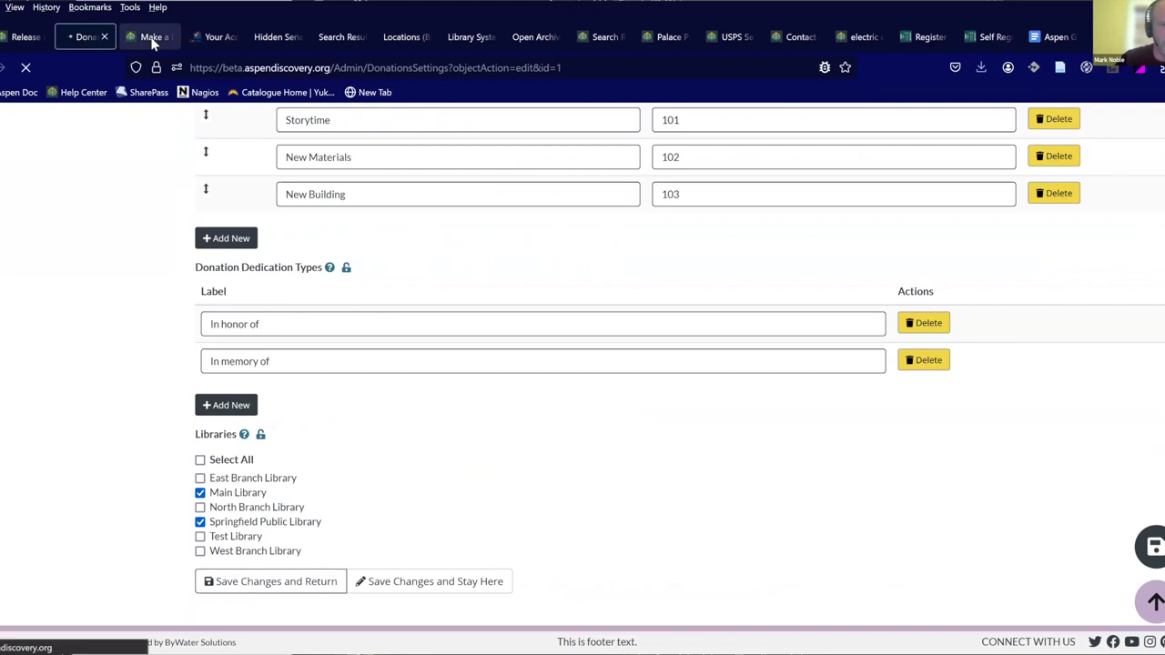
pyautogui.click(149, 37)
pyautogui.click(27, 66)
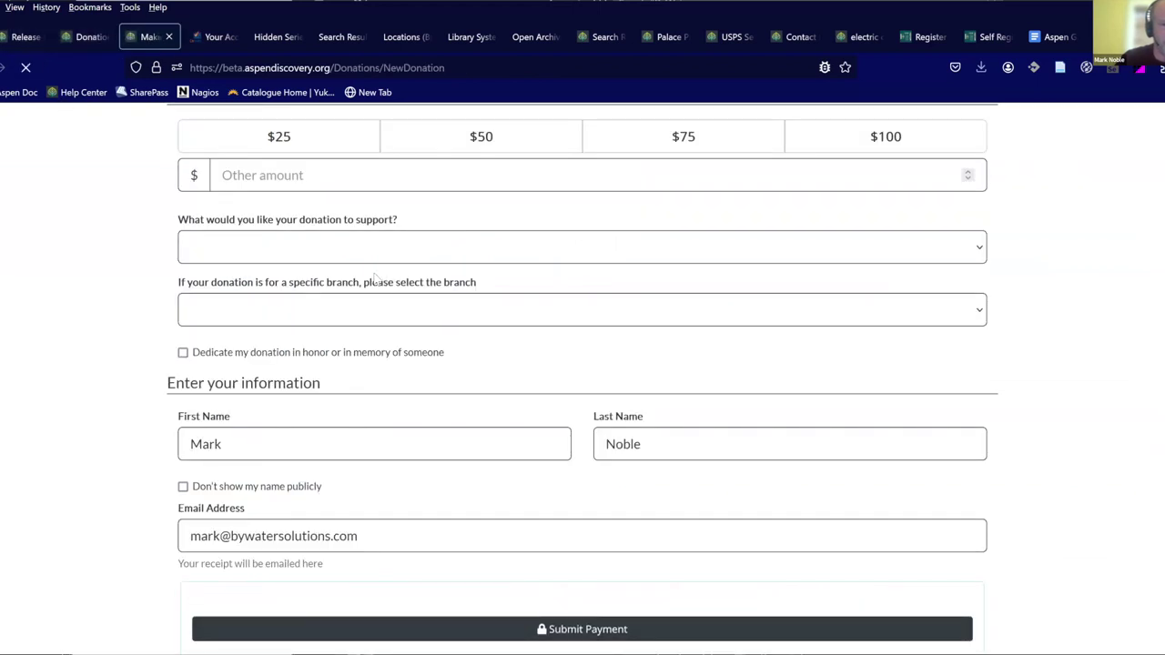
# Switch to the CWMARS patron account and view its charges.
pyautogui.click(218, 36)
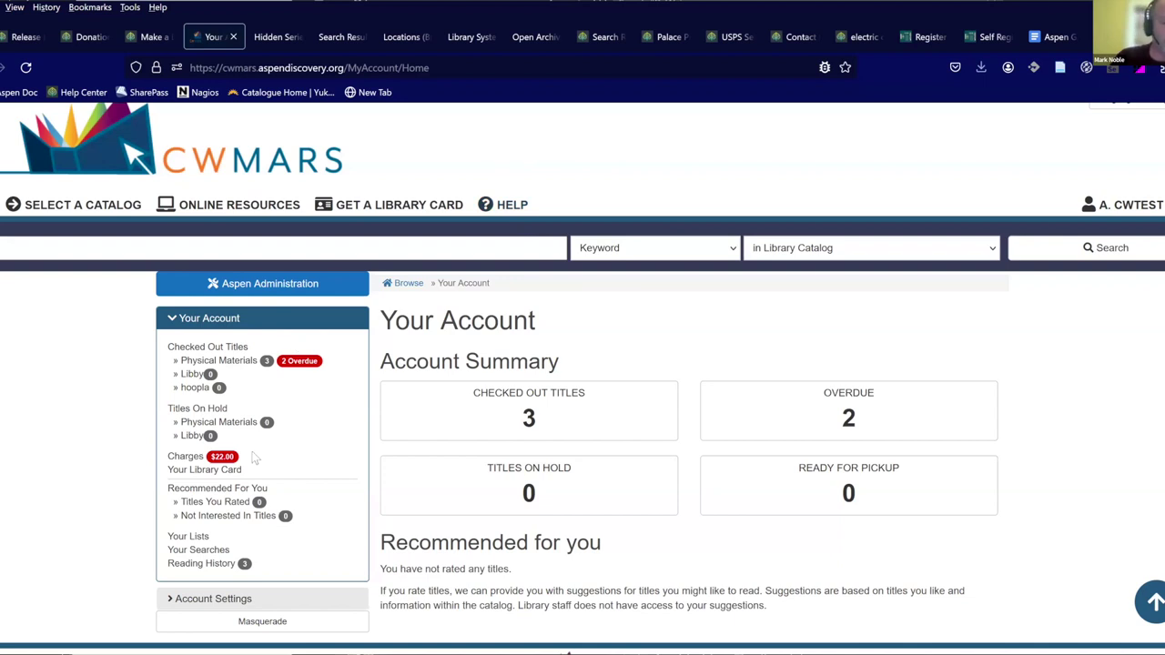
pyautogui.click(189, 464)
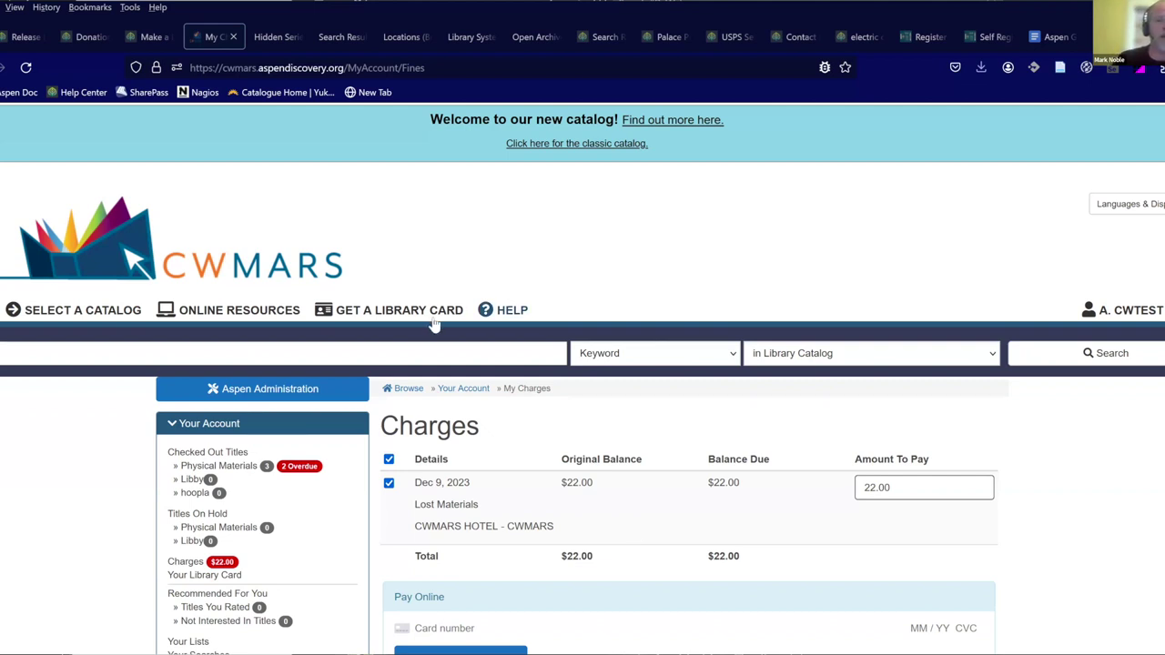
# View the Hidden Series list and the catalog results, and try to list more series in the Series facet.
pyautogui.click(270, 37)
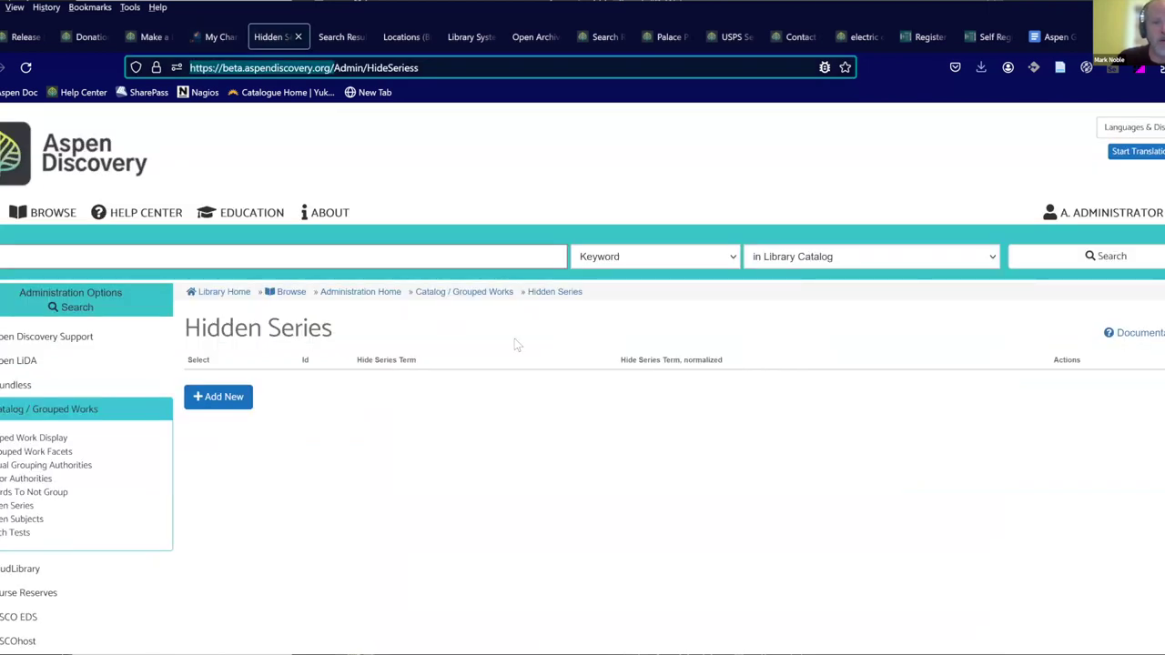
pyautogui.click(338, 38)
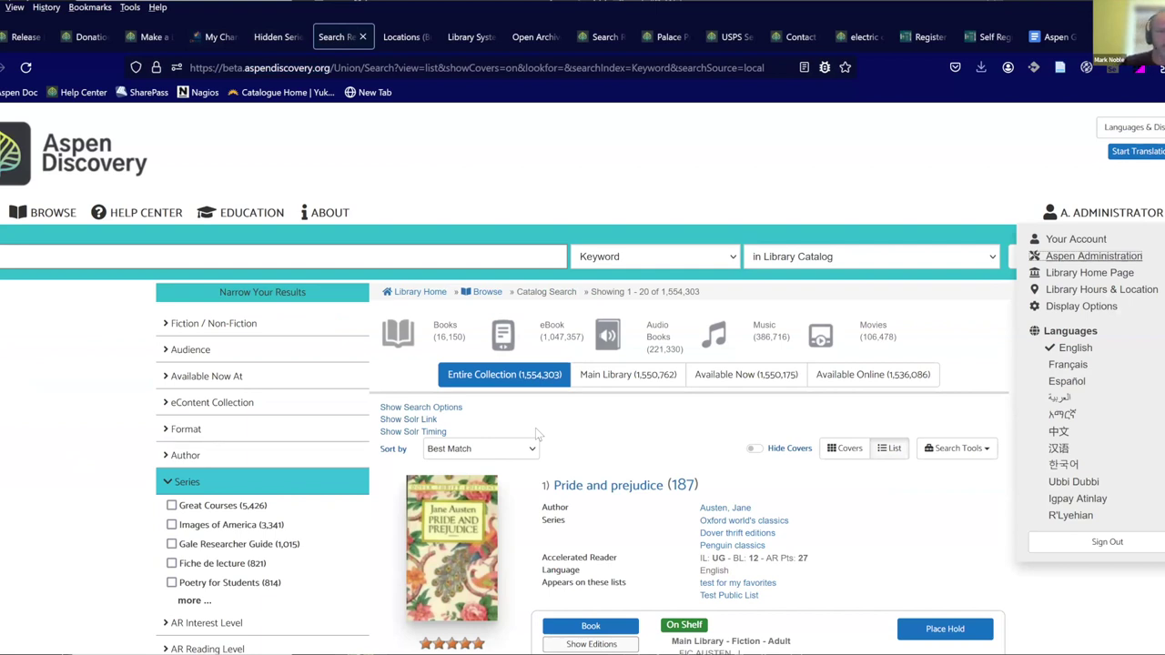
pyautogui.click(388, 252)
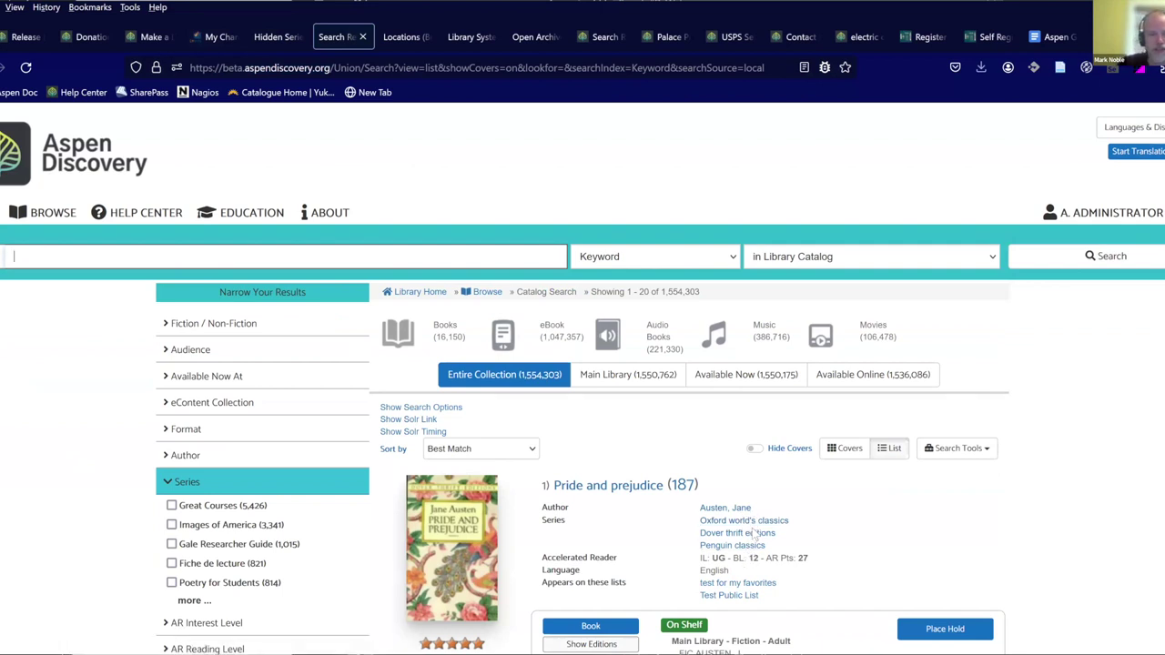
pyautogui.scroll(-3, 829, 533)
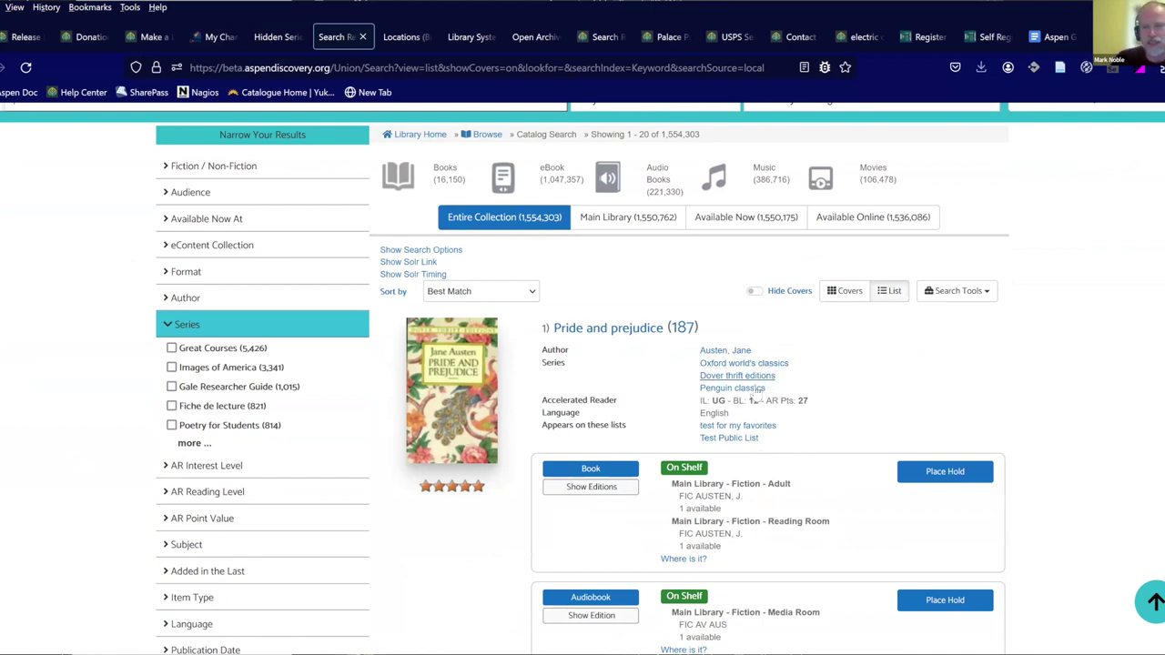
pyautogui.scroll(3, 392, 338)
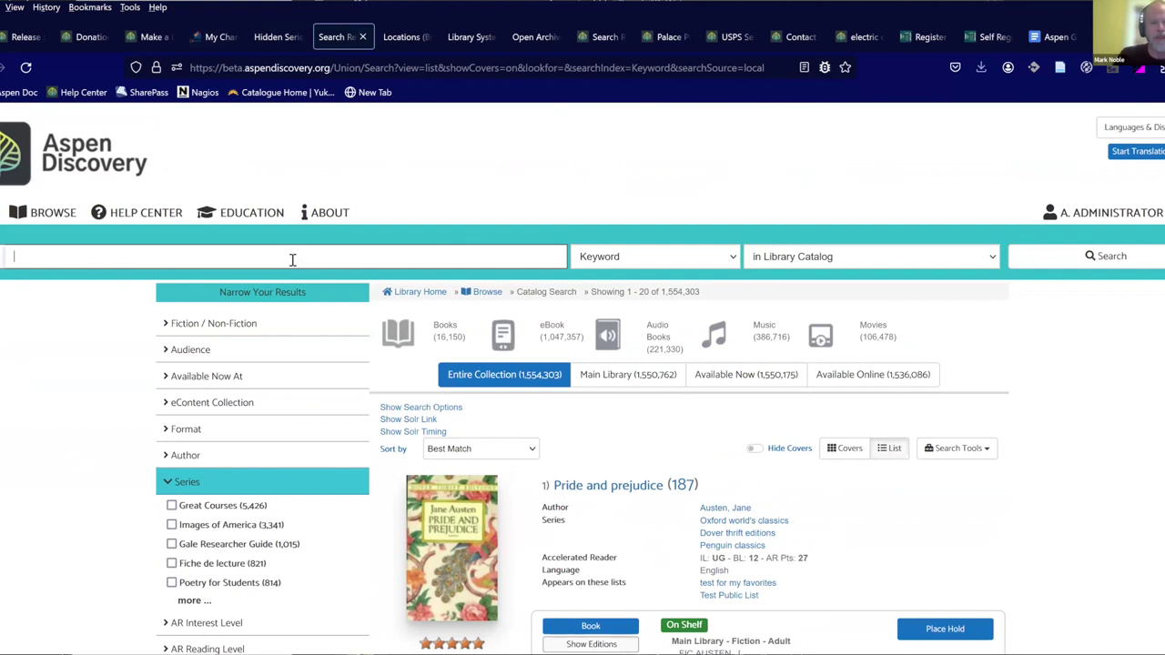
pyautogui.click(193, 602)
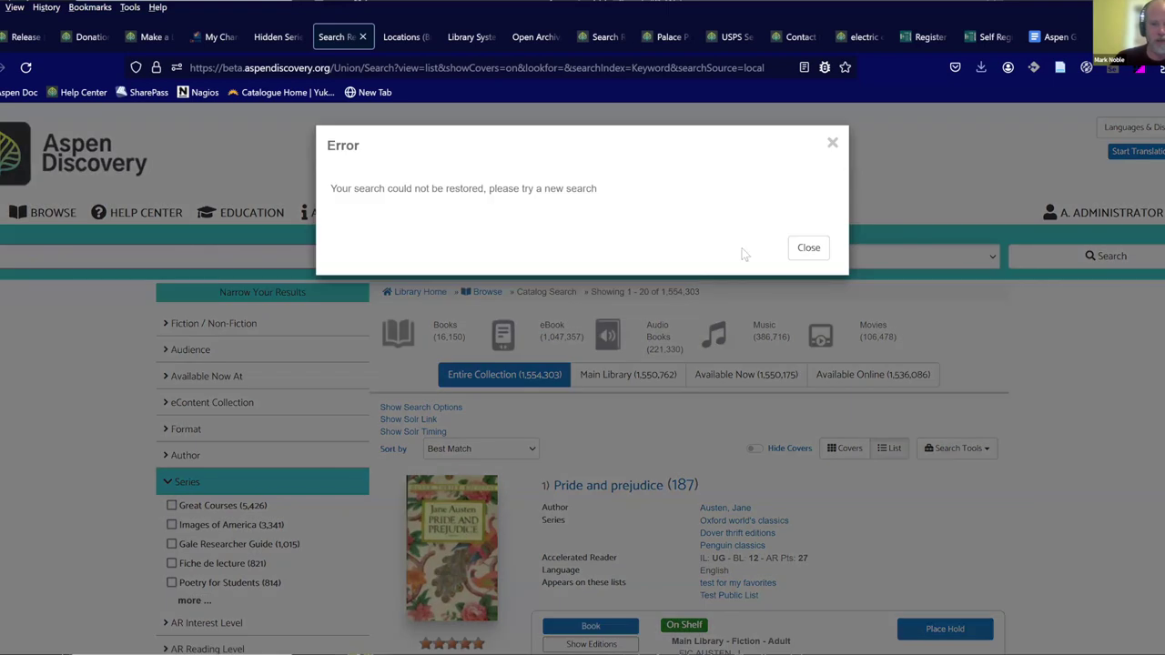
pyautogui.click(806, 247)
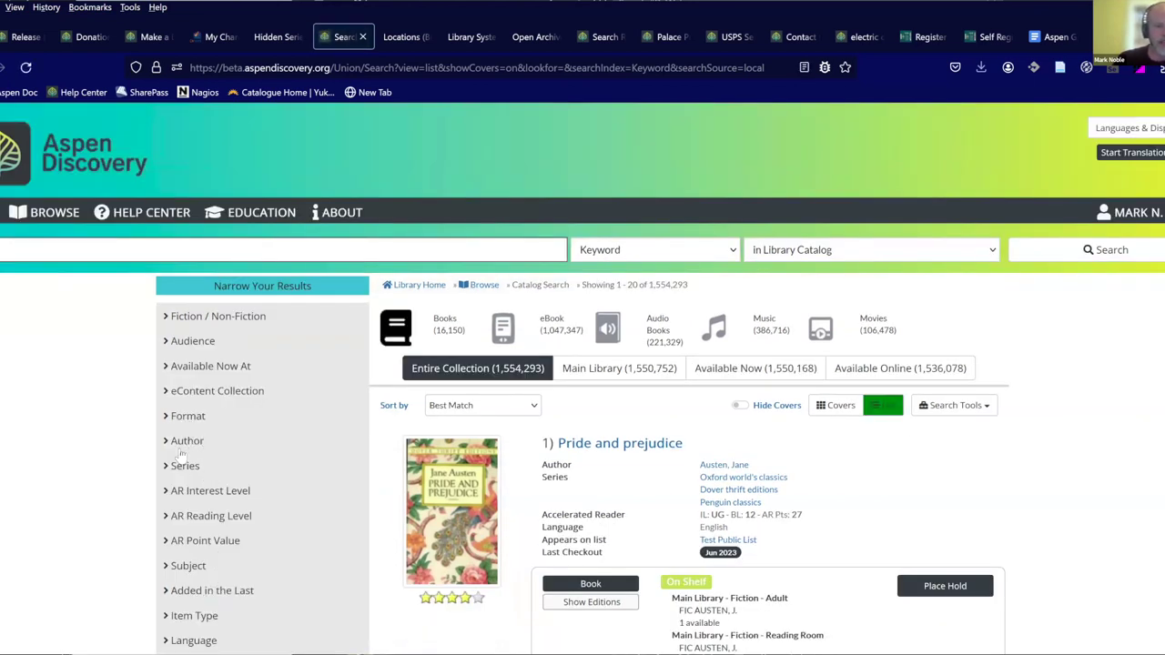
# Search the full Series facet list for "large" and copy the series name "Thorndike Press large print core".
pyautogui.click(183, 465)
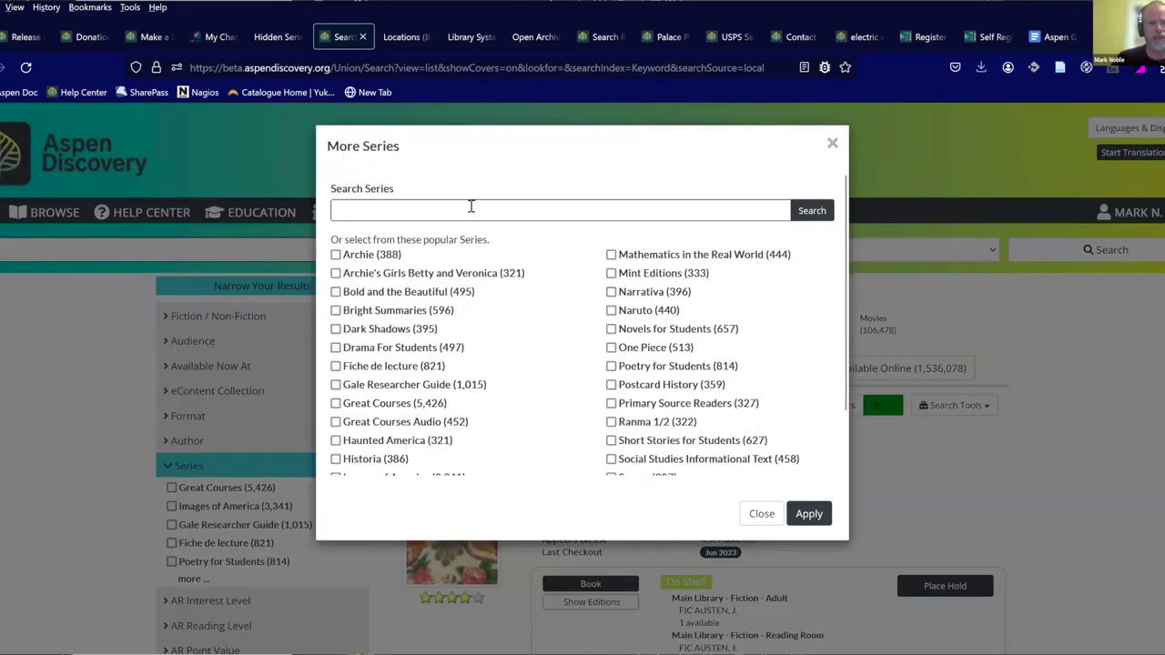
pyautogui.click(470, 206)
pyautogui.write('large')
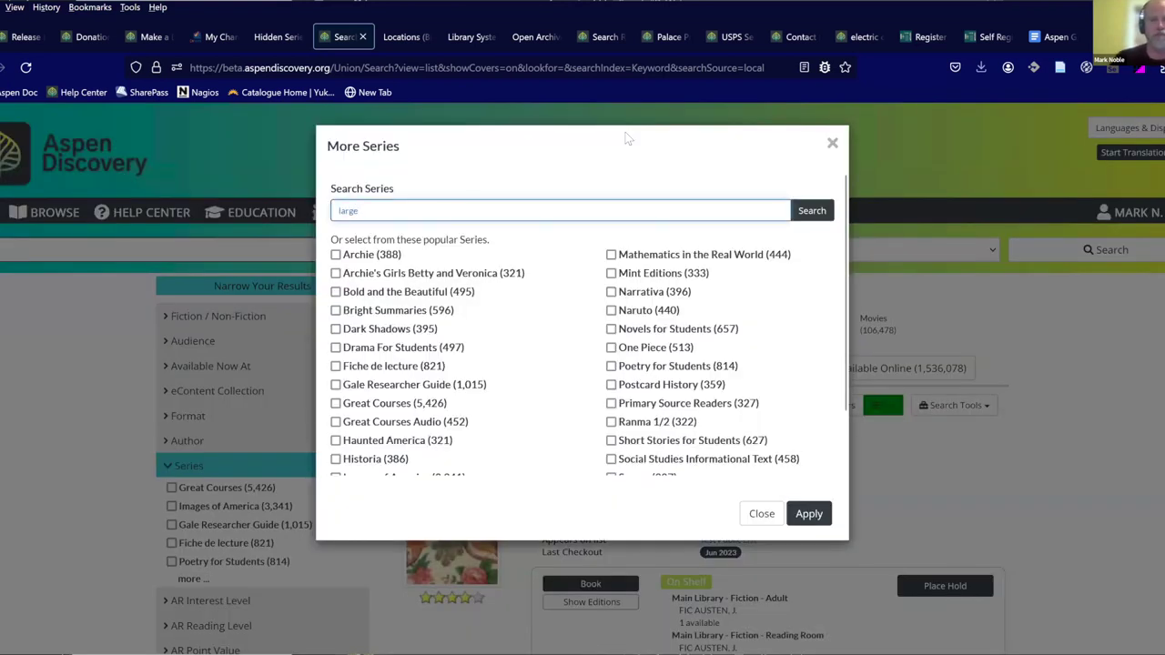
pyautogui.click(811, 215)
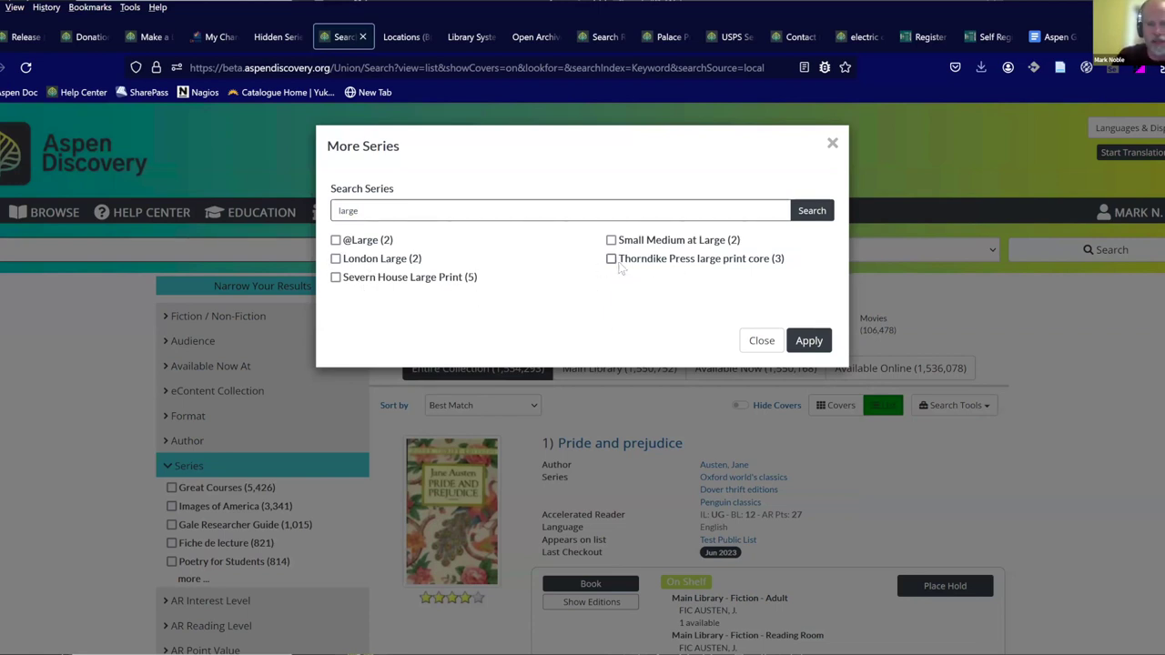
pyautogui.moveTo(618, 260); pyautogui.dragTo(772, 273)
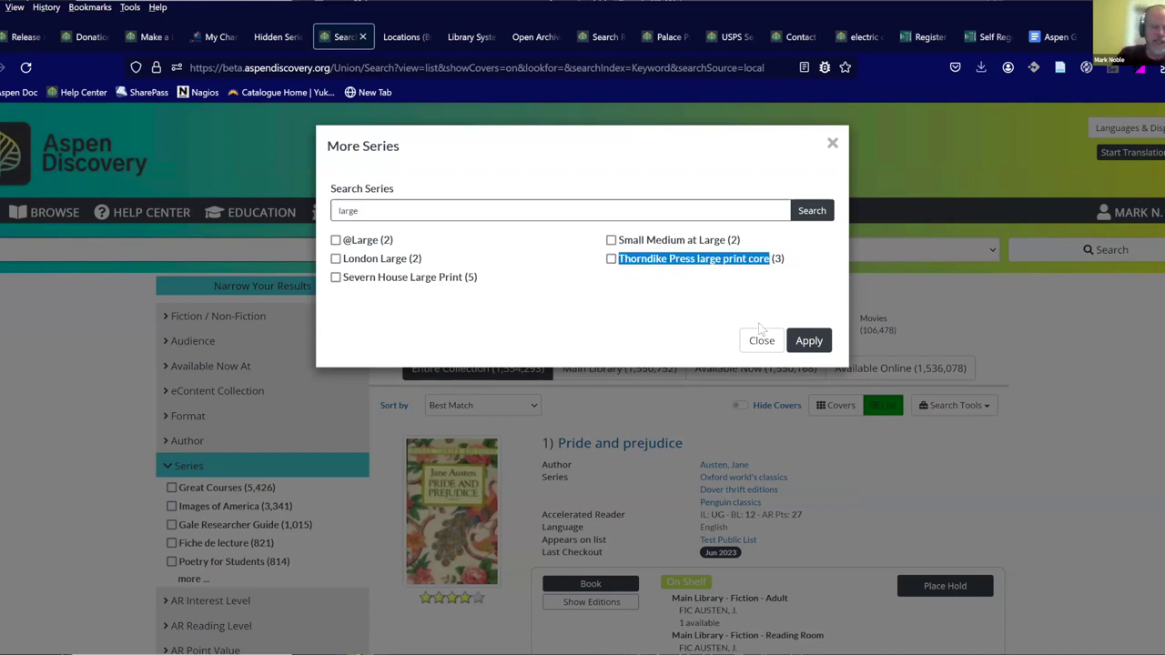
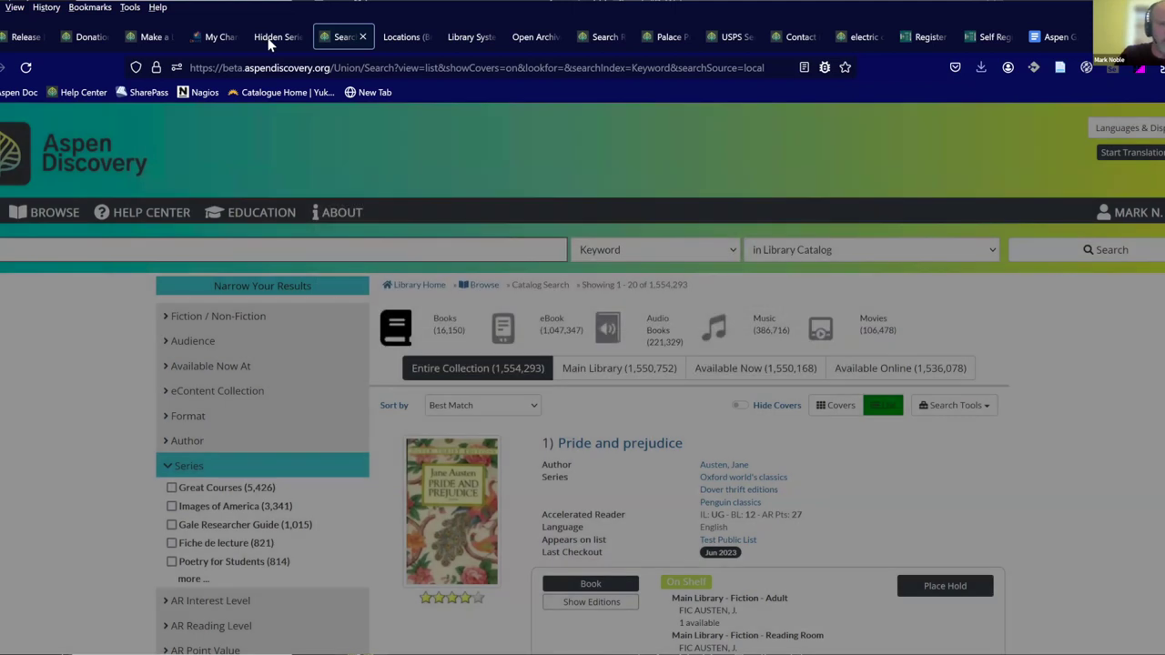
# Start a new Hidden Series entry and fill in "Thorndike Press large print core" as the series term to hide.
pyautogui.click(273, 36)
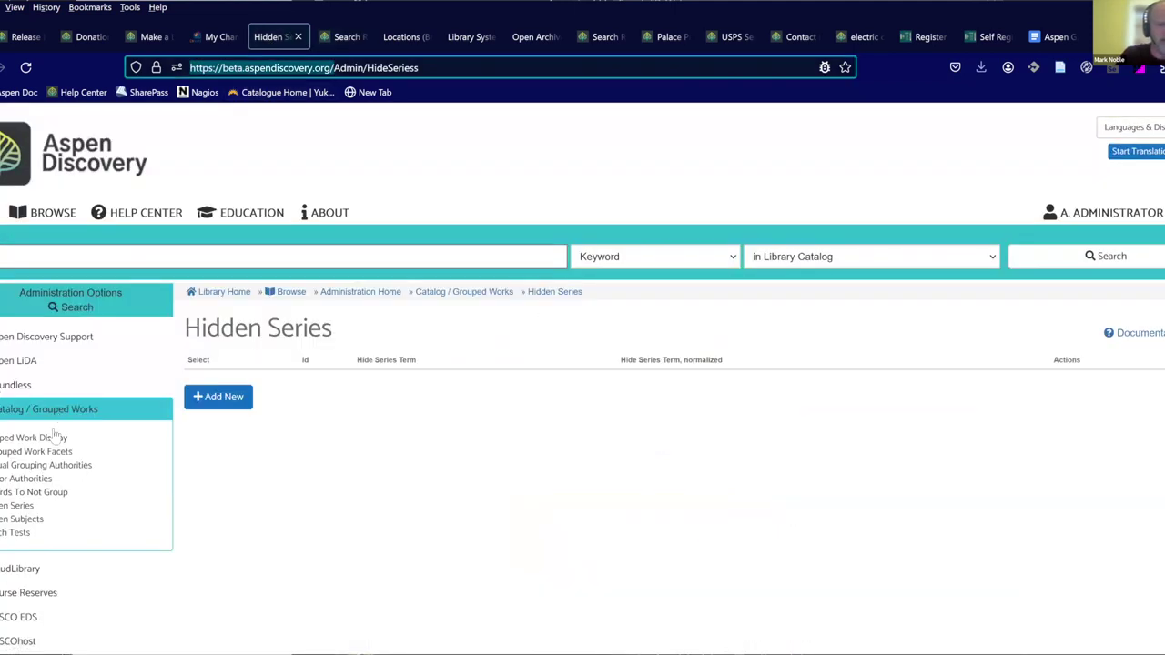
pyautogui.click(214, 398)
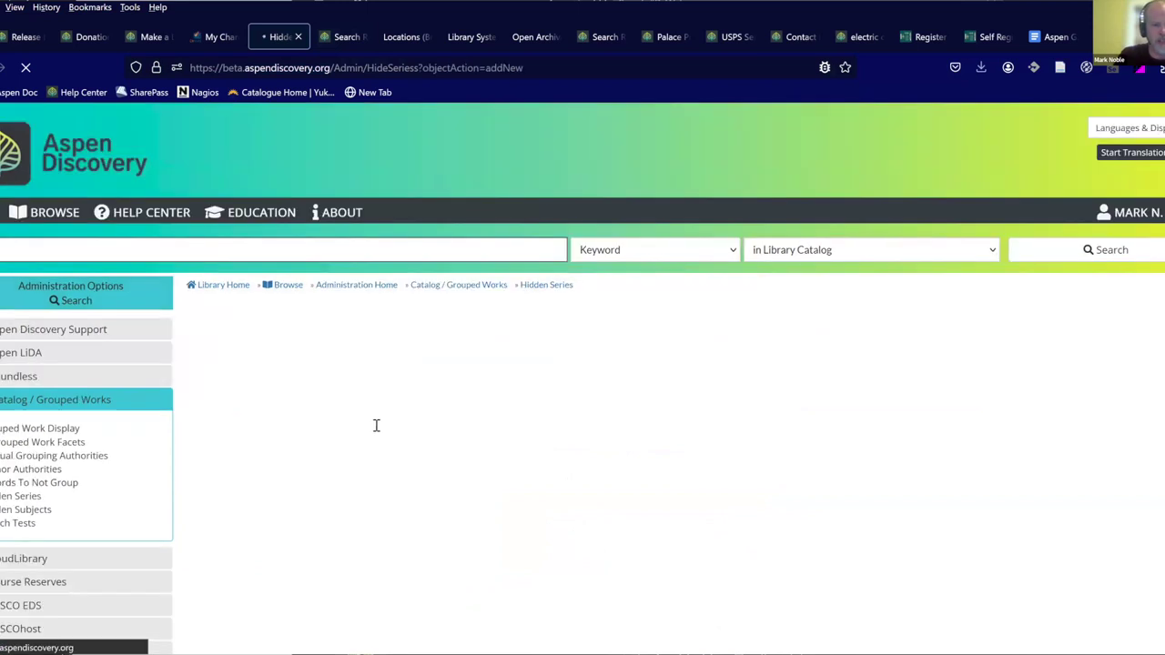
pyautogui.click(286, 429)
pyautogui.write('Thorndike Press large print core')
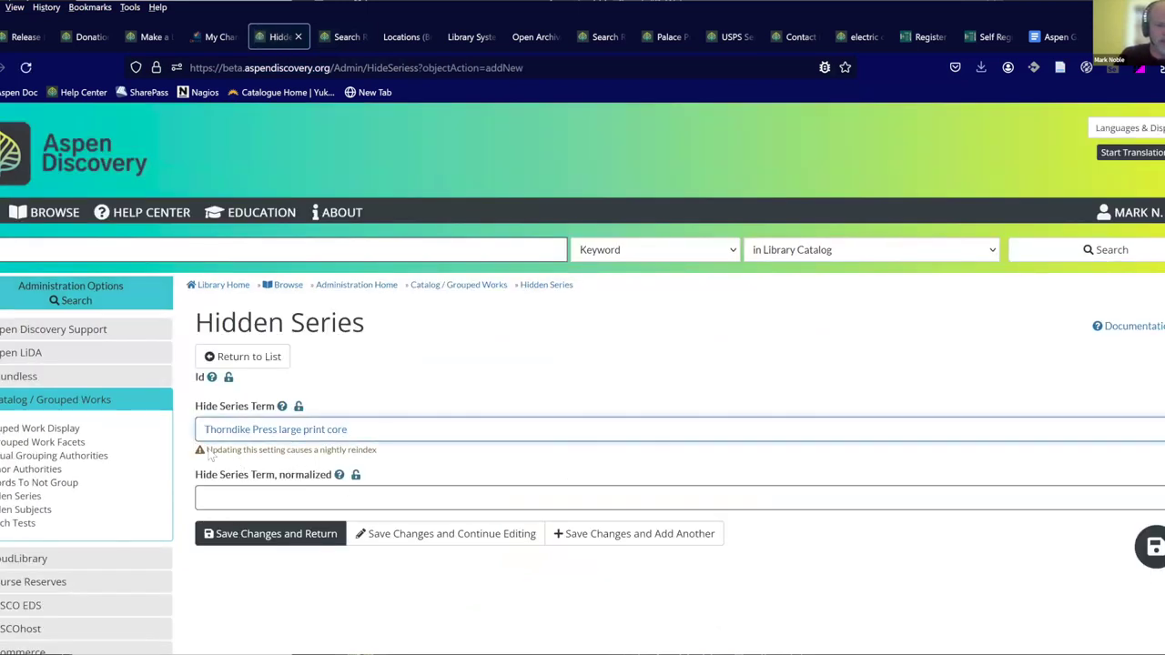
pyautogui.click(283, 544)
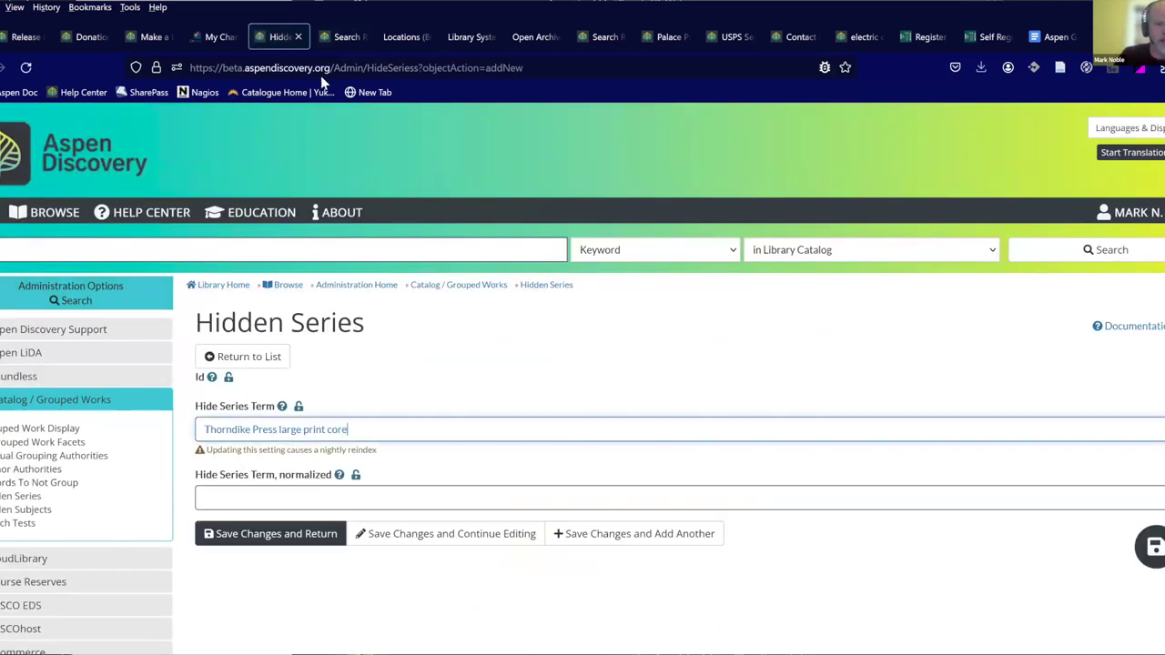
# Search the catalog's full Series facet list for "large" and copy the series name "Severn House Large Print".
pyautogui.click(344, 36)
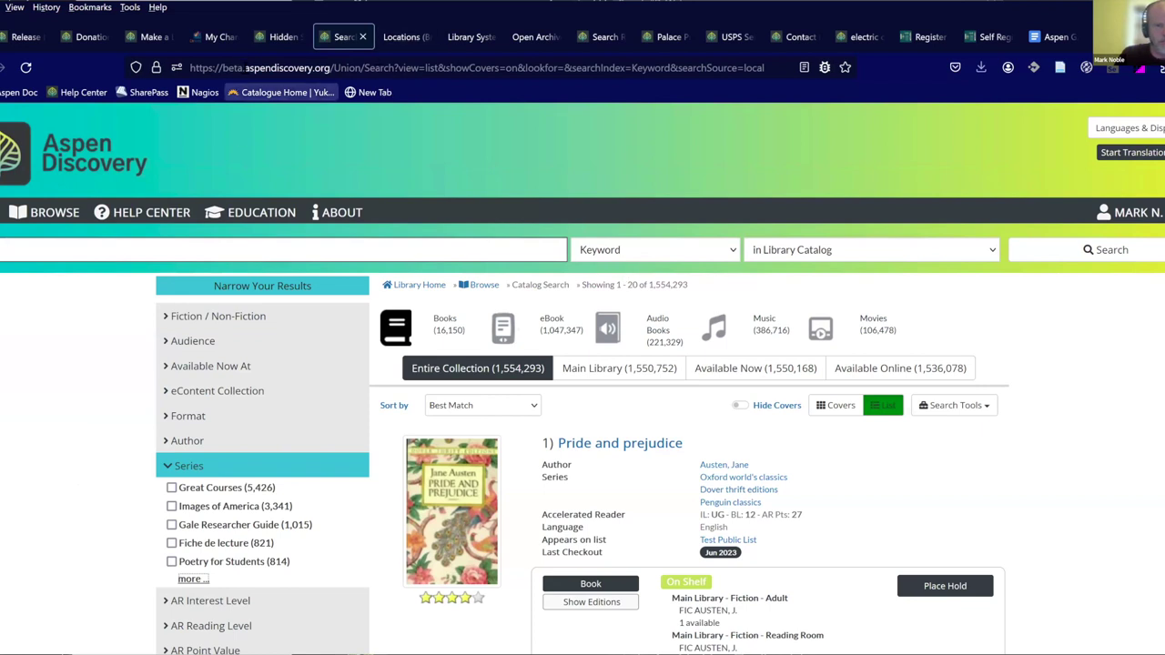
pyautogui.click(189, 580)
pyautogui.click(431, 209)
pyautogui.write('large')
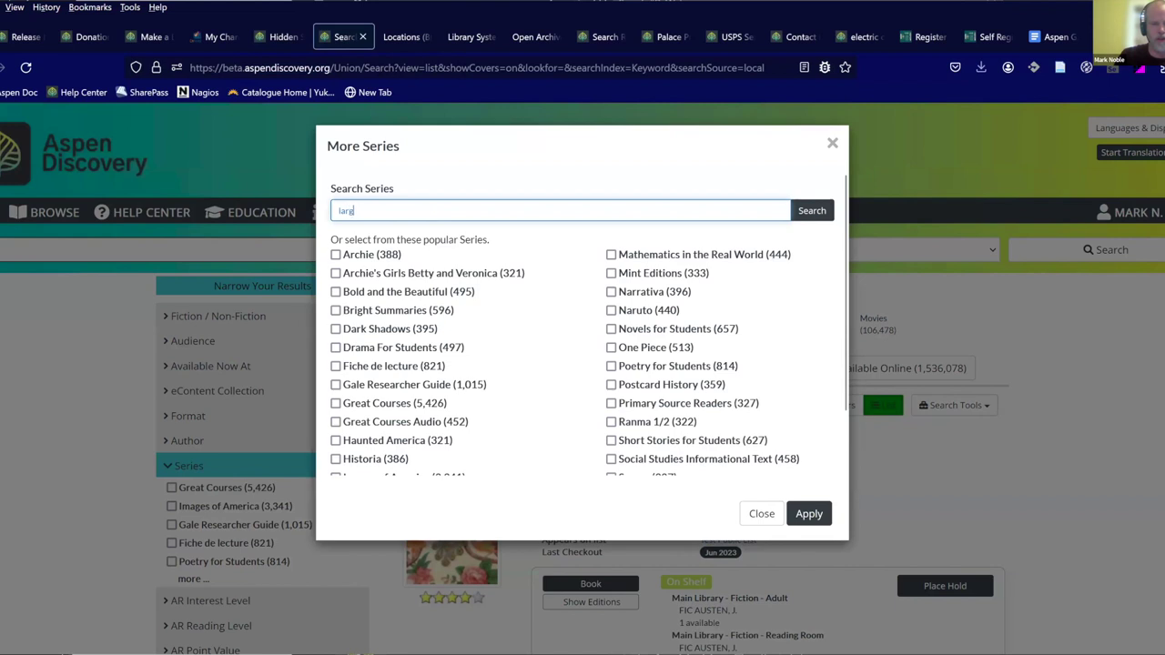
pyautogui.click(811, 213)
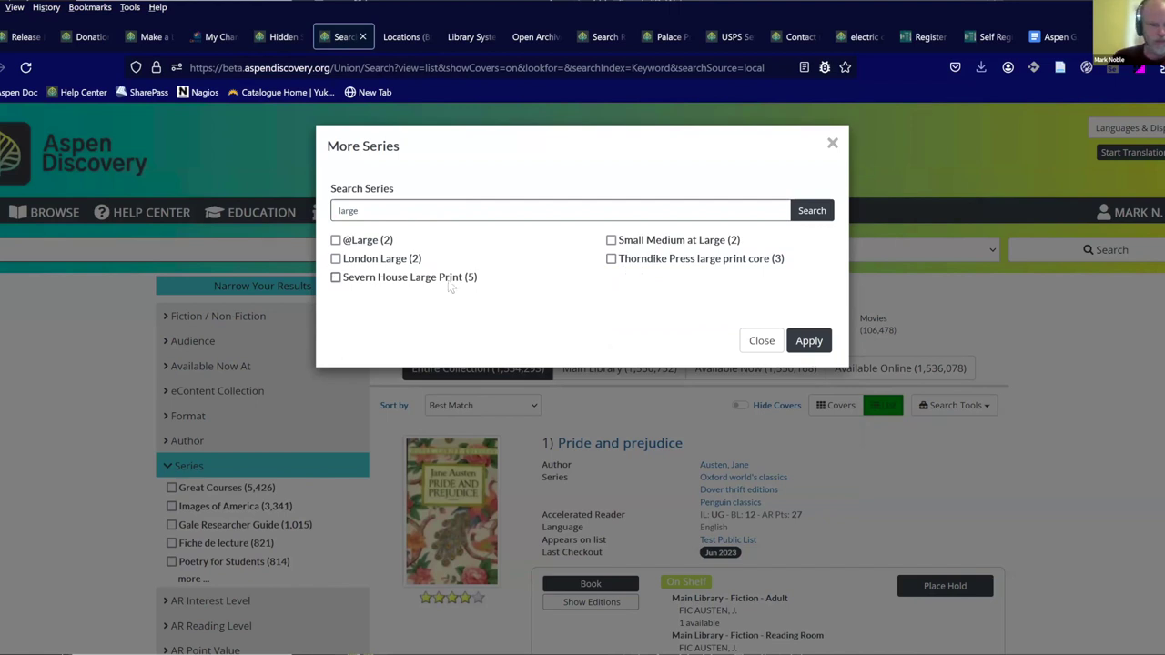
pyautogui.moveTo(462, 283); pyautogui.dragTo(342, 284)
pyautogui.hotkey('ctrl', 'c')
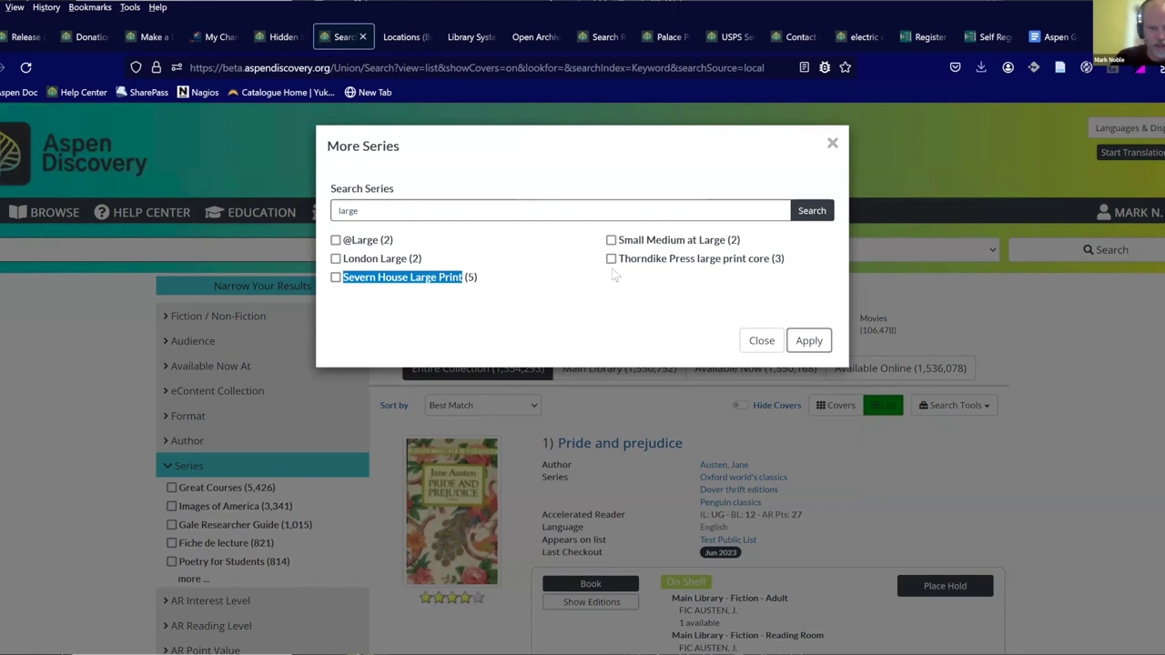
# Filter the catalog results by the series "Thorndike Press large print core" and "Severn House Large Print".
pyautogui.click(611, 260)
pyautogui.click(335, 277)
pyautogui.click(803, 344)
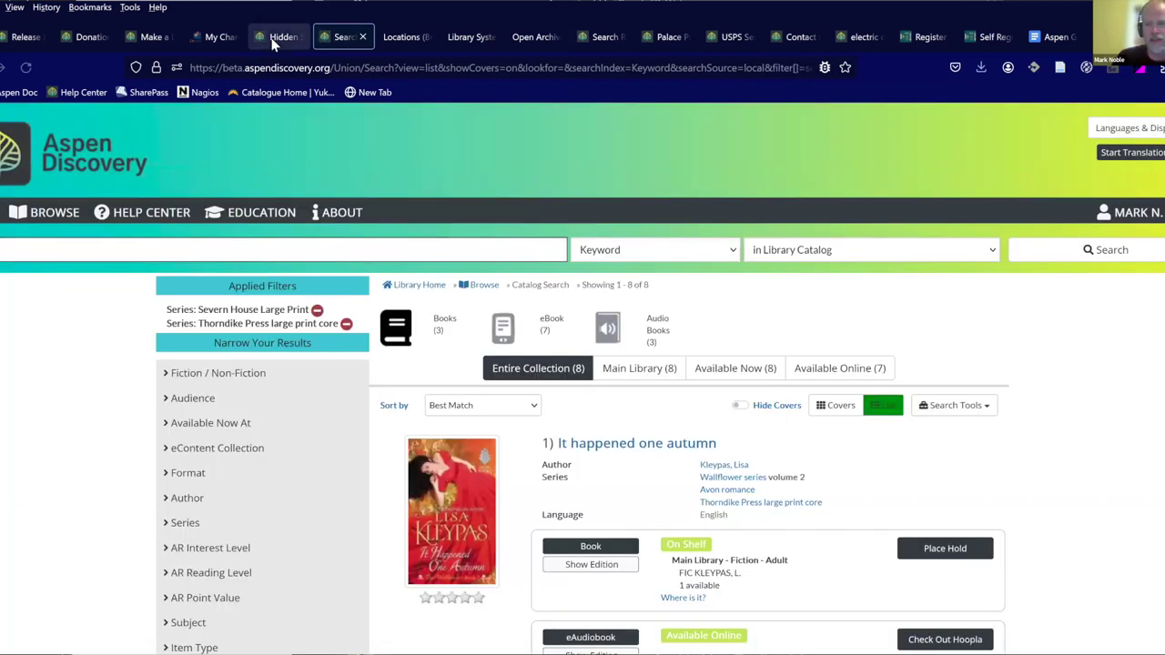
# Save the Thorndike hidden series entry, add another with the term "Severn House Large Print", and save it too.
pyautogui.click(273, 36)
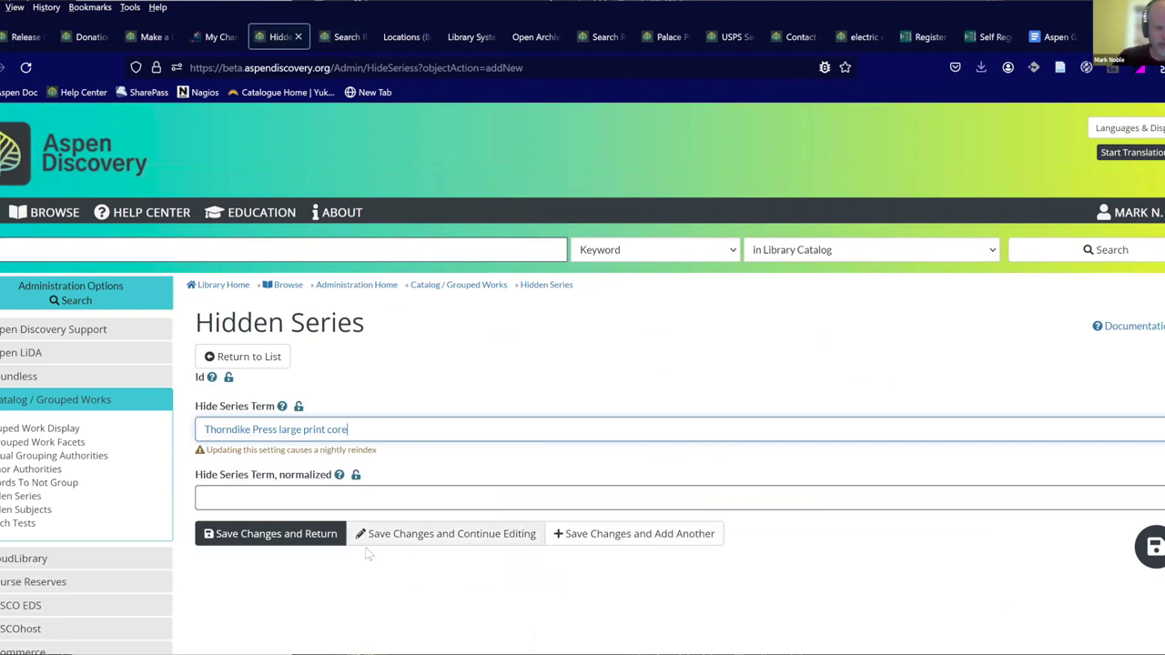
pyautogui.click(608, 539)
pyautogui.click(318, 432)
pyautogui.hotkey('ctrl', 'v')
pyautogui.click(648, 526)
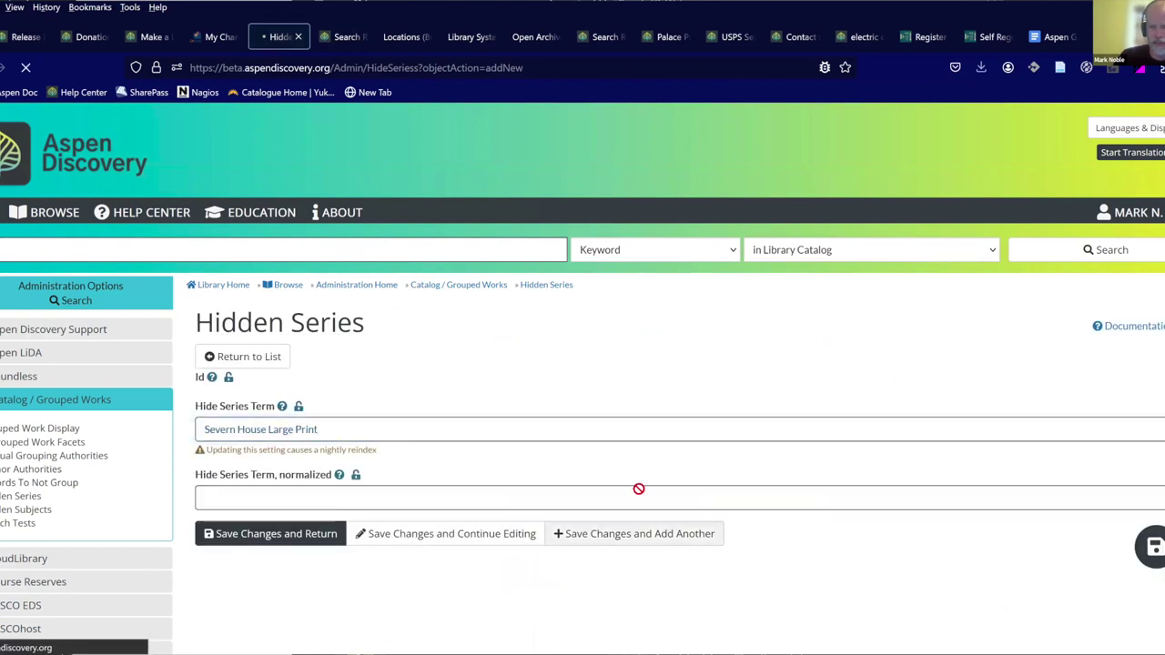
# Open the record "It happened one autumn" from the filtered results and force a reindex of it from its Staff View.
pyautogui.click(345, 39)
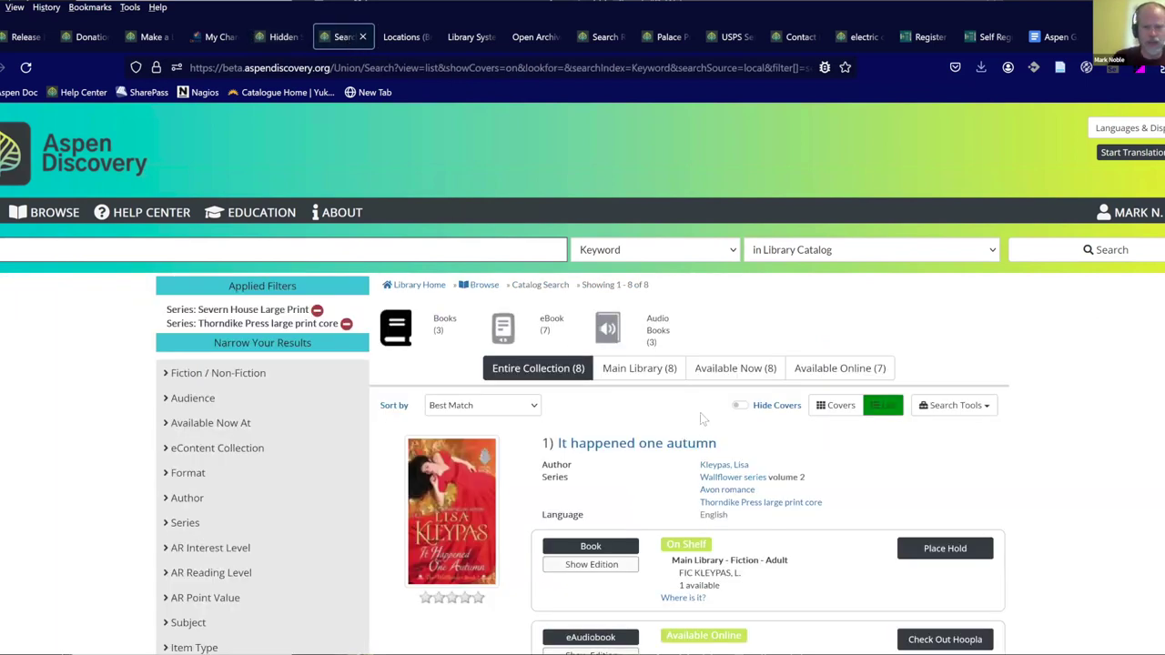
pyautogui.click(683, 452)
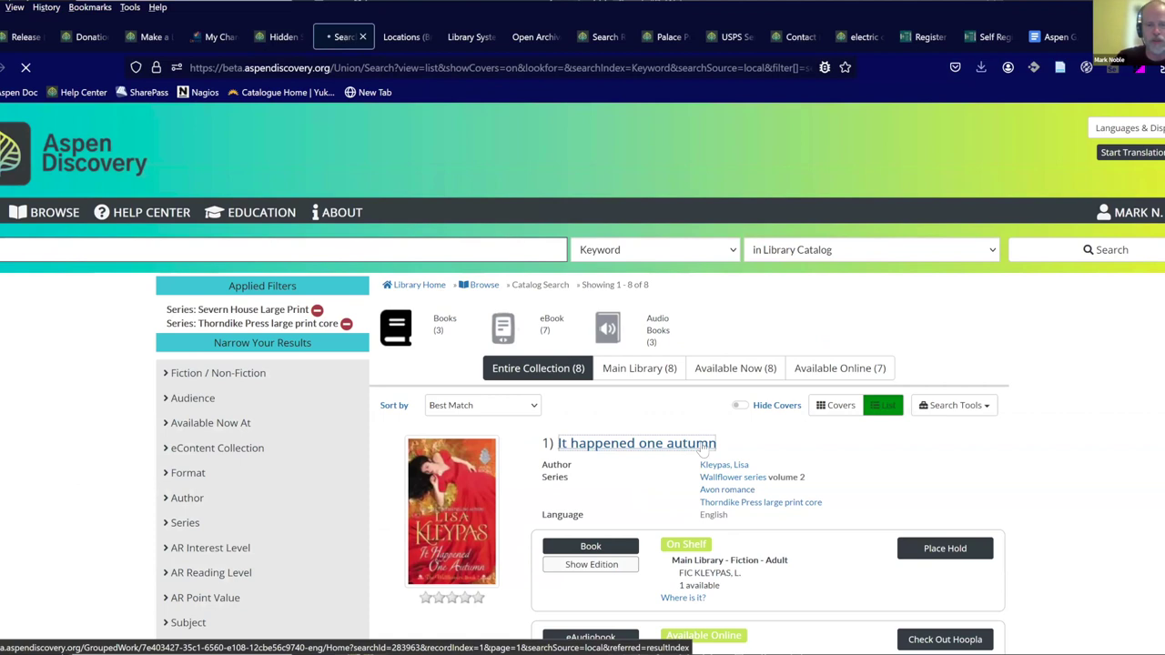
pyautogui.scroll(-8, 696, 445)
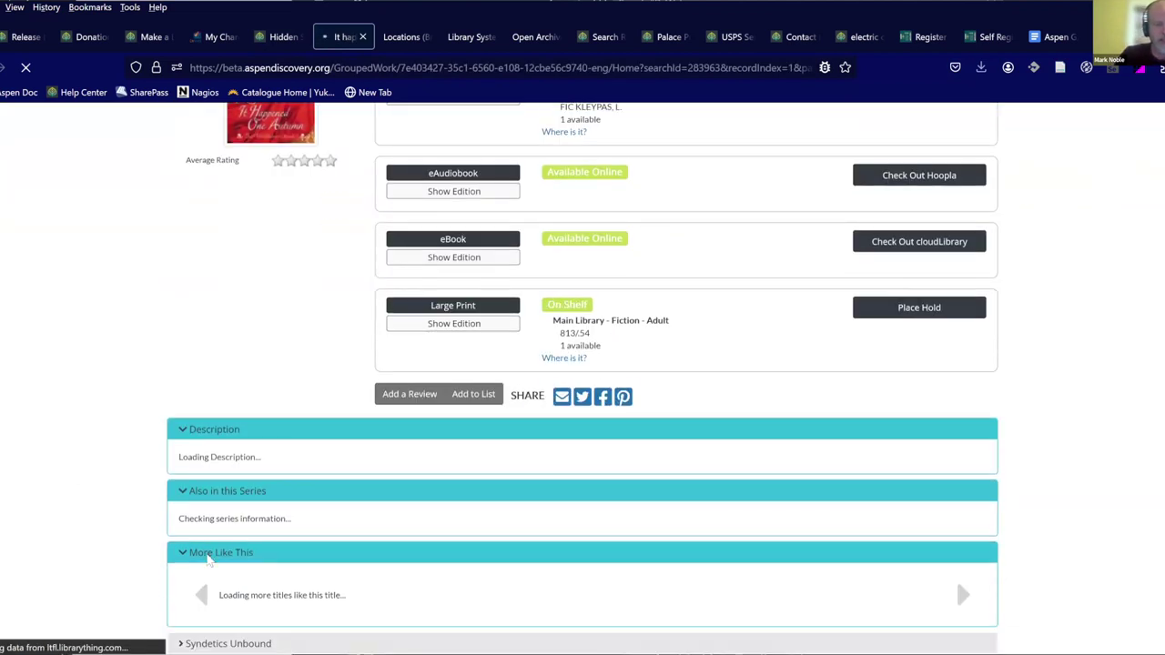
pyautogui.scroll(-1, 194, 544)
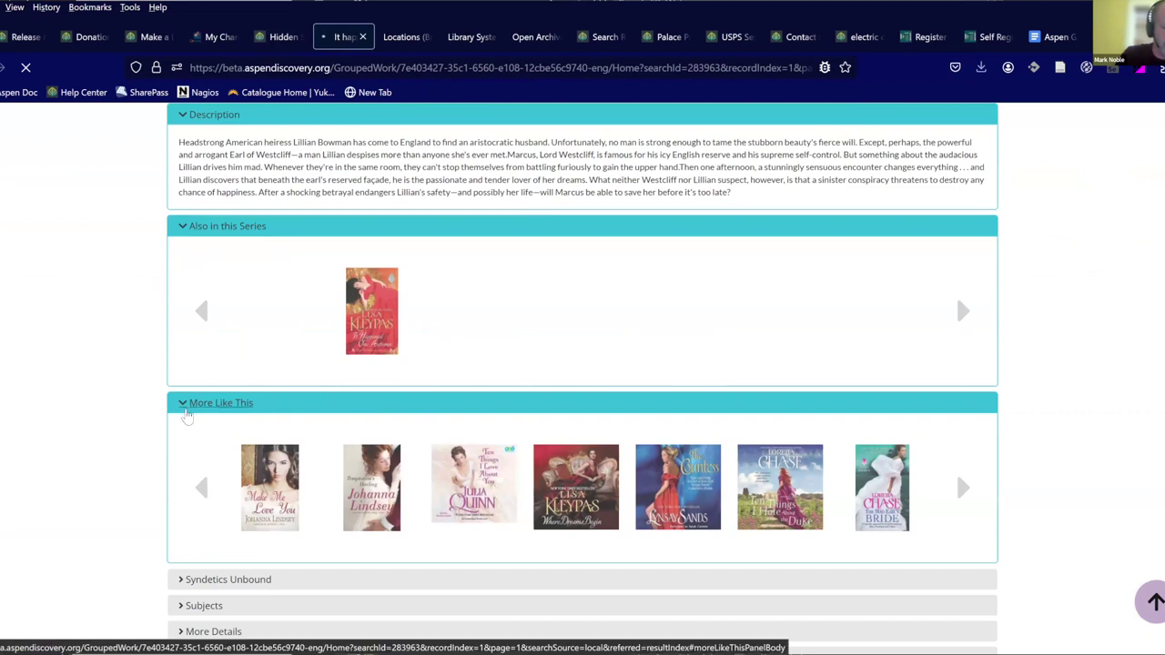
pyautogui.scroll(-5, 88, 447)
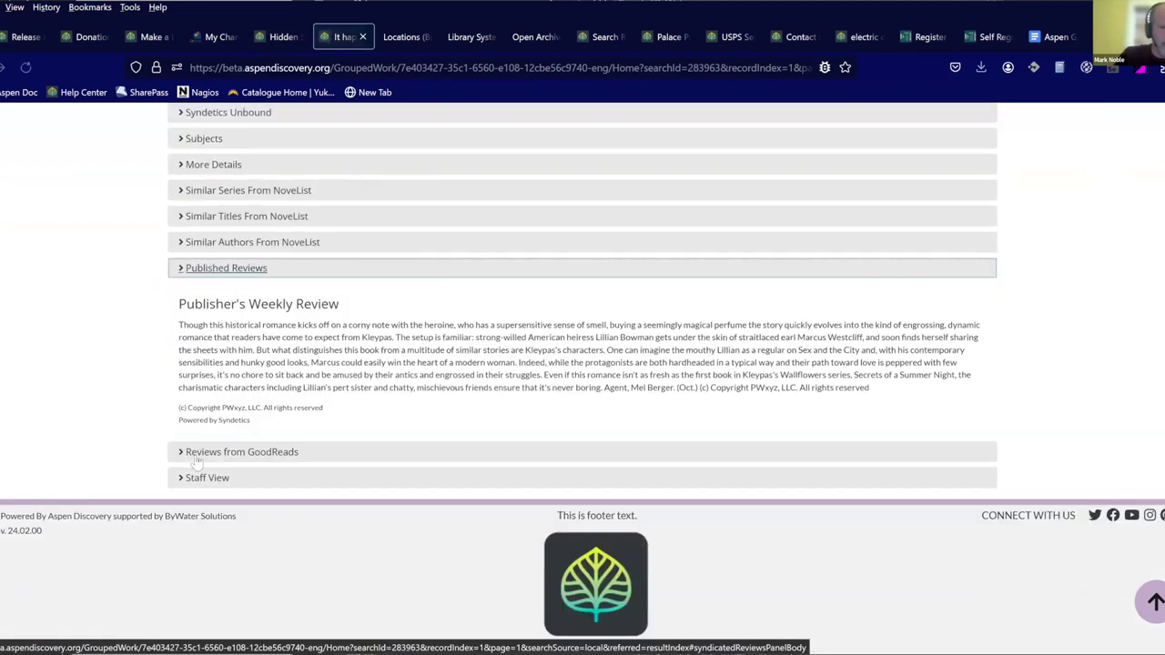
pyautogui.click(200, 266)
pyautogui.click(208, 477)
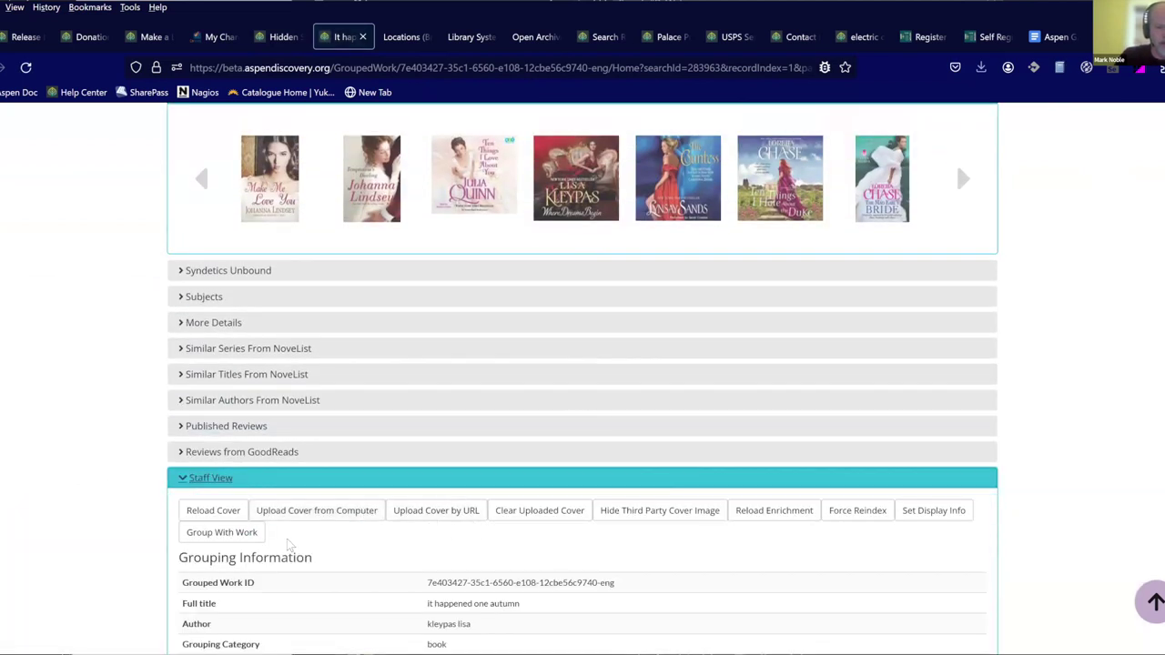
pyautogui.click(857, 511)
pyautogui.click(806, 249)
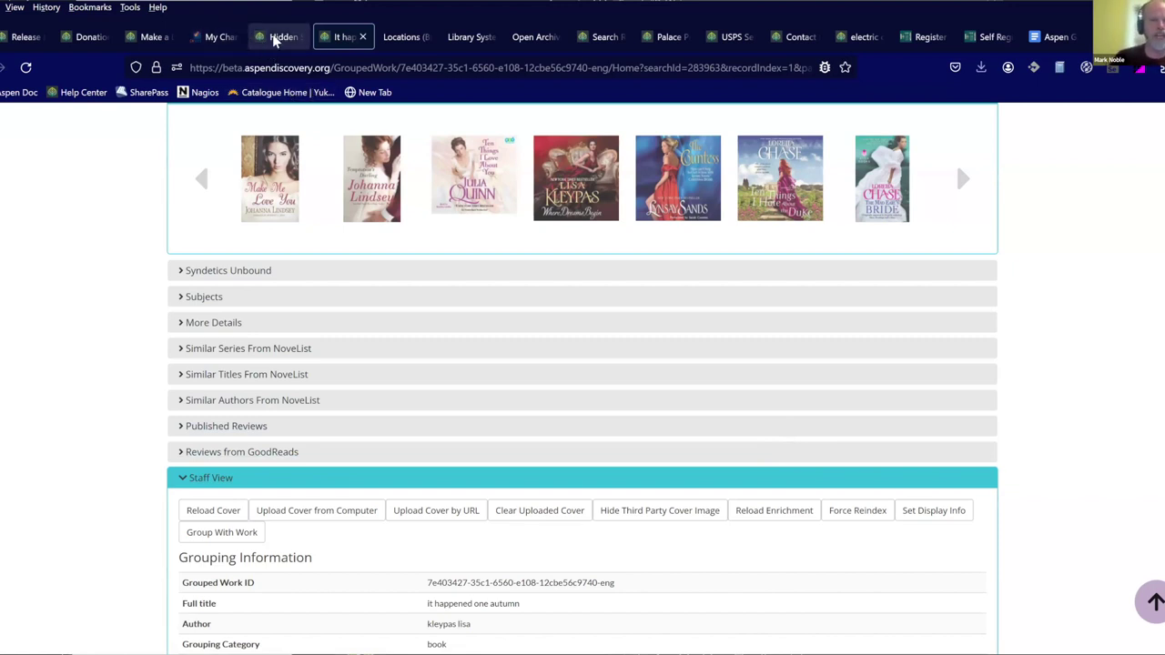
# Reload the "It happened one autumn" record and check which series it lists.
pyautogui.scroll(15, 346, 162)
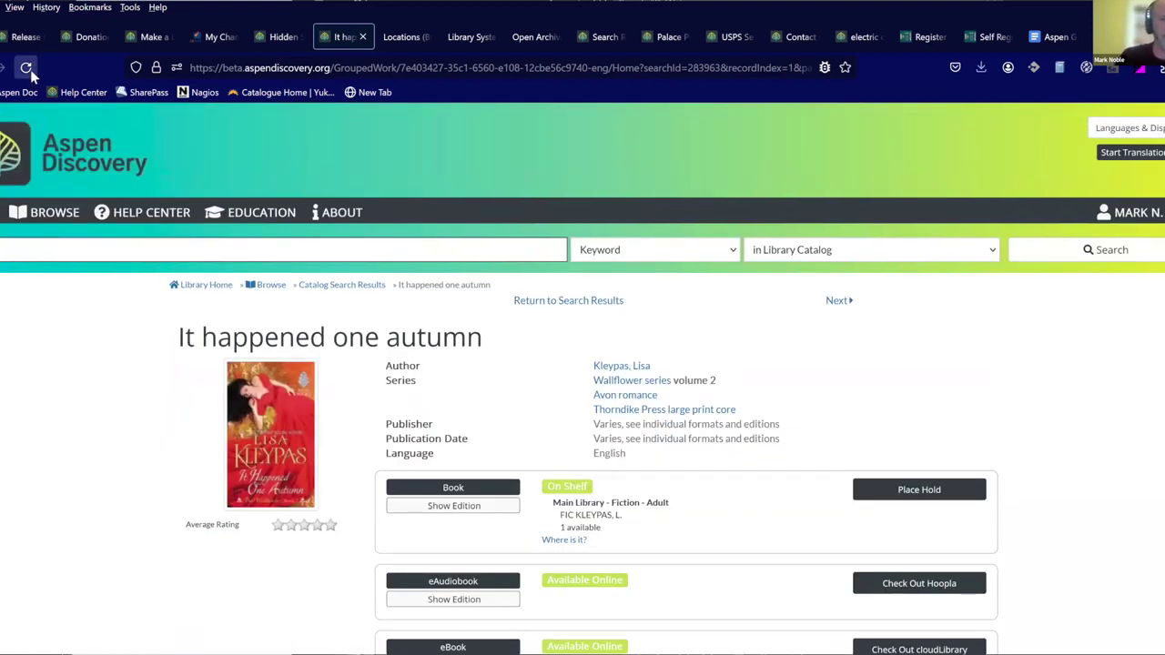
pyautogui.click(28, 68)
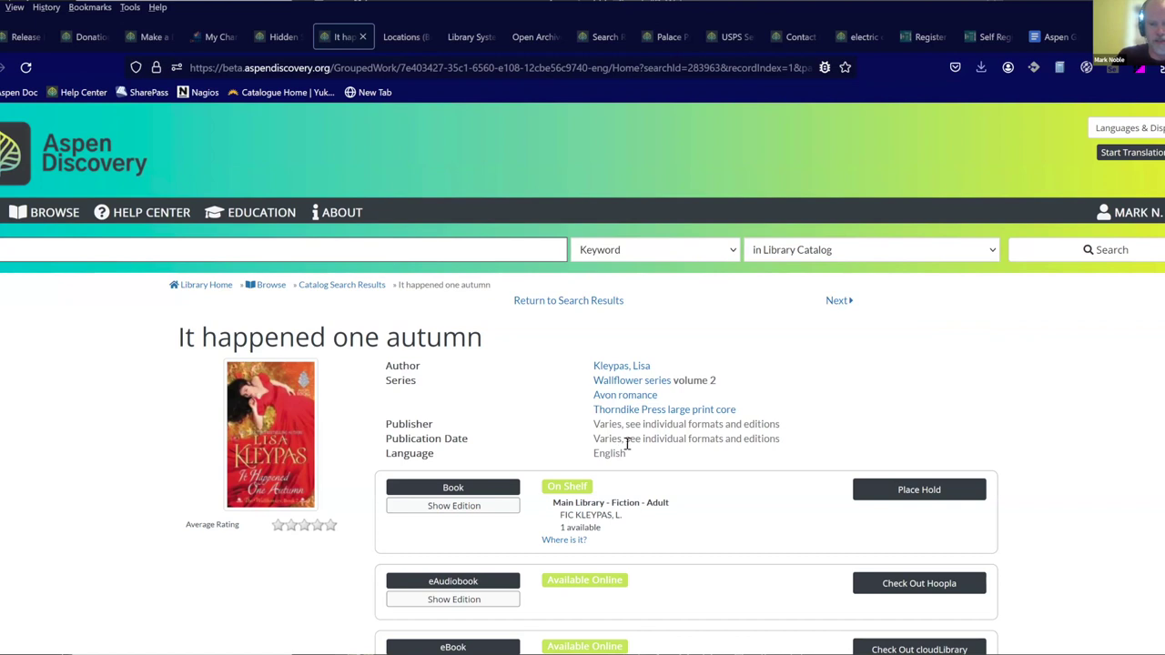
pyautogui.press('F5')
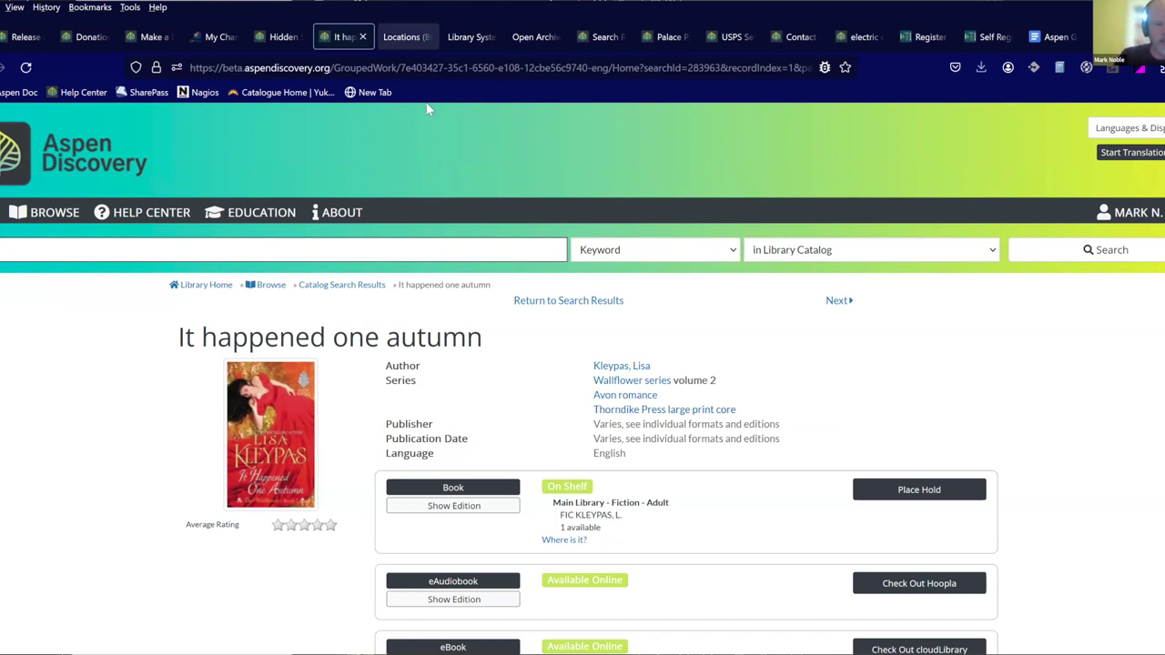
# Examine the Main Library location settings, including its location image and the Show In Locations And Hours List option.
pyautogui.click(406, 38)
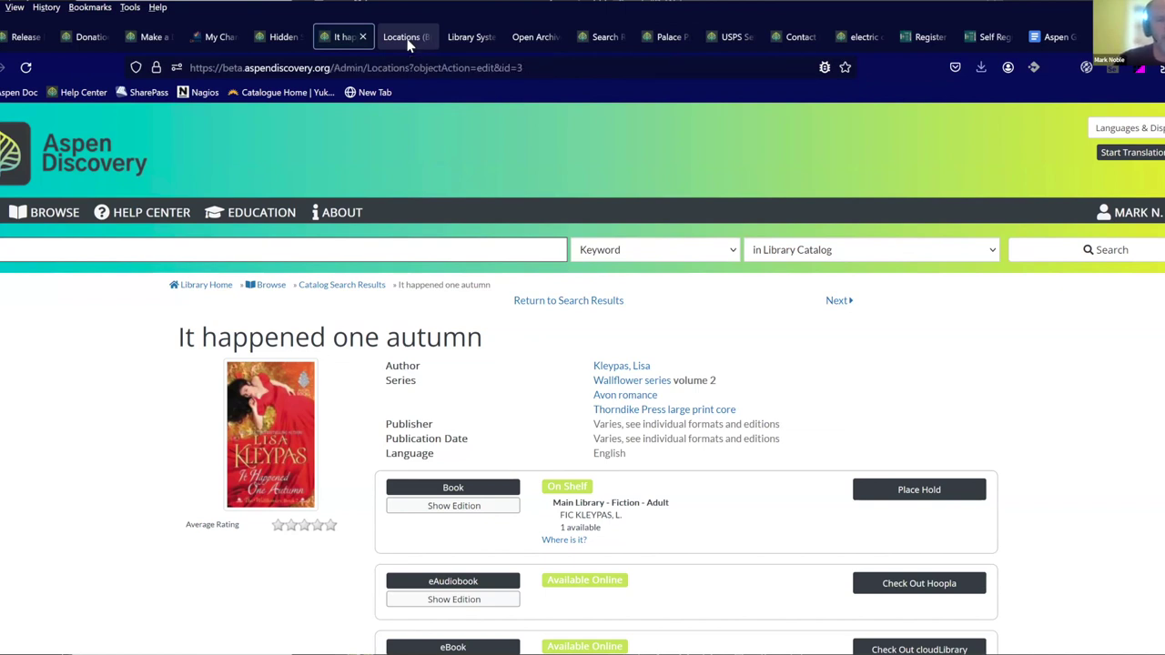
pyautogui.scroll(-3, 519, 327)
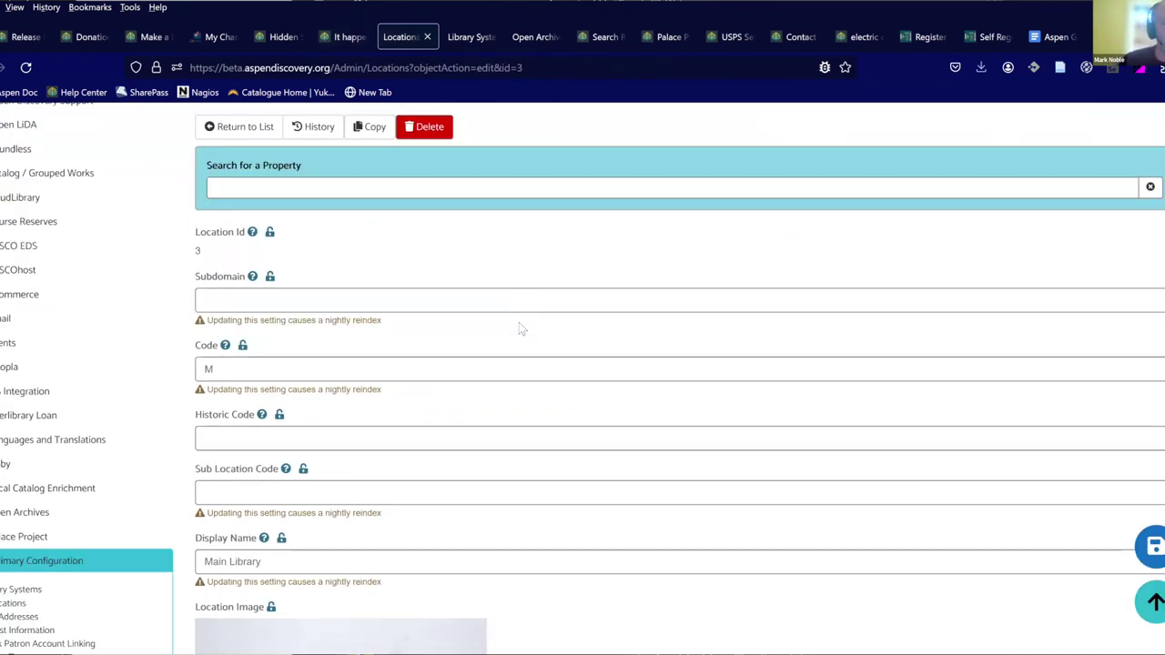
pyautogui.scroll(-2, 521, 328)
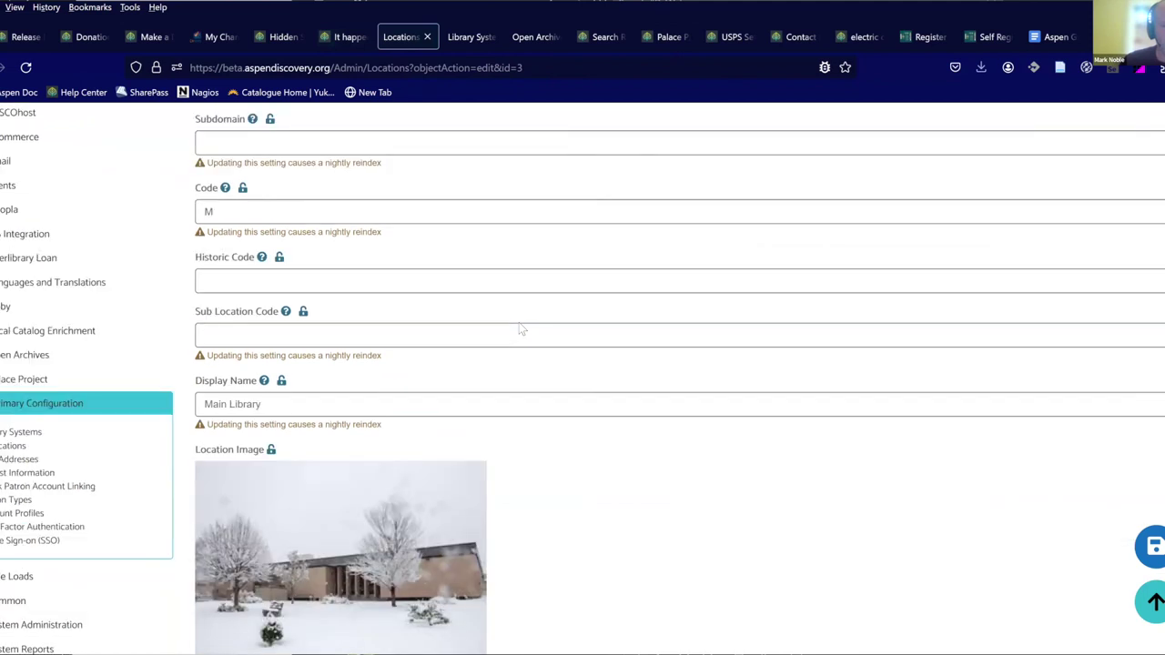
pyautogui.scroll(3, 521, 328)
pyautogui.scroll(1, 520, 328)
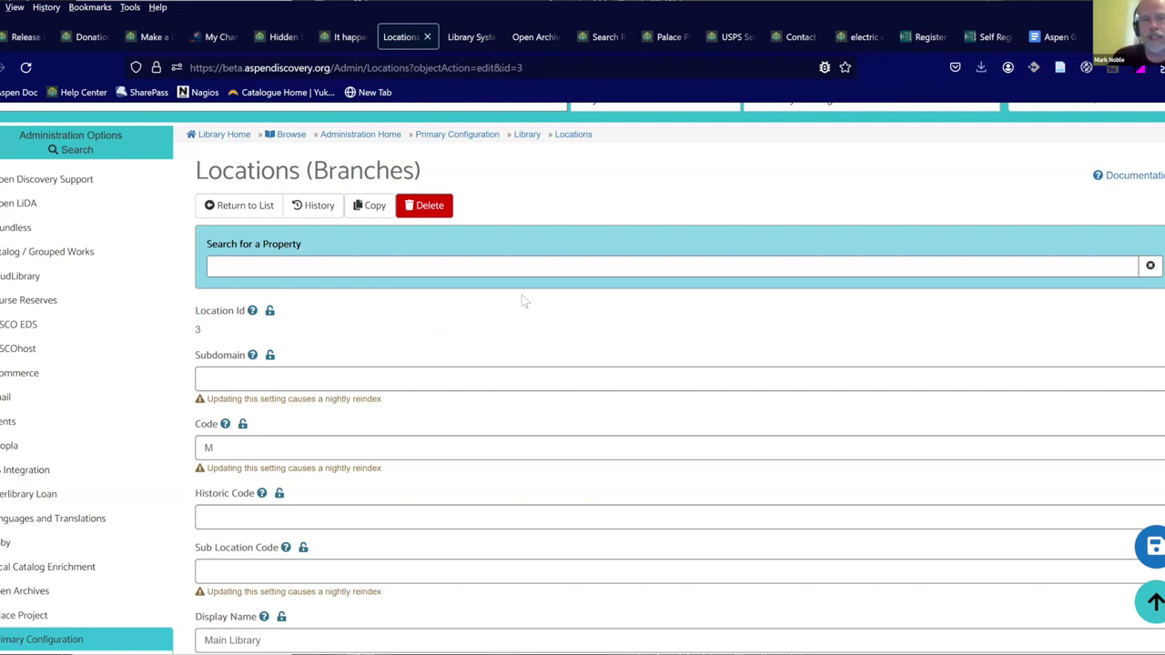
pyautogui.scroll(4, 523, 302)
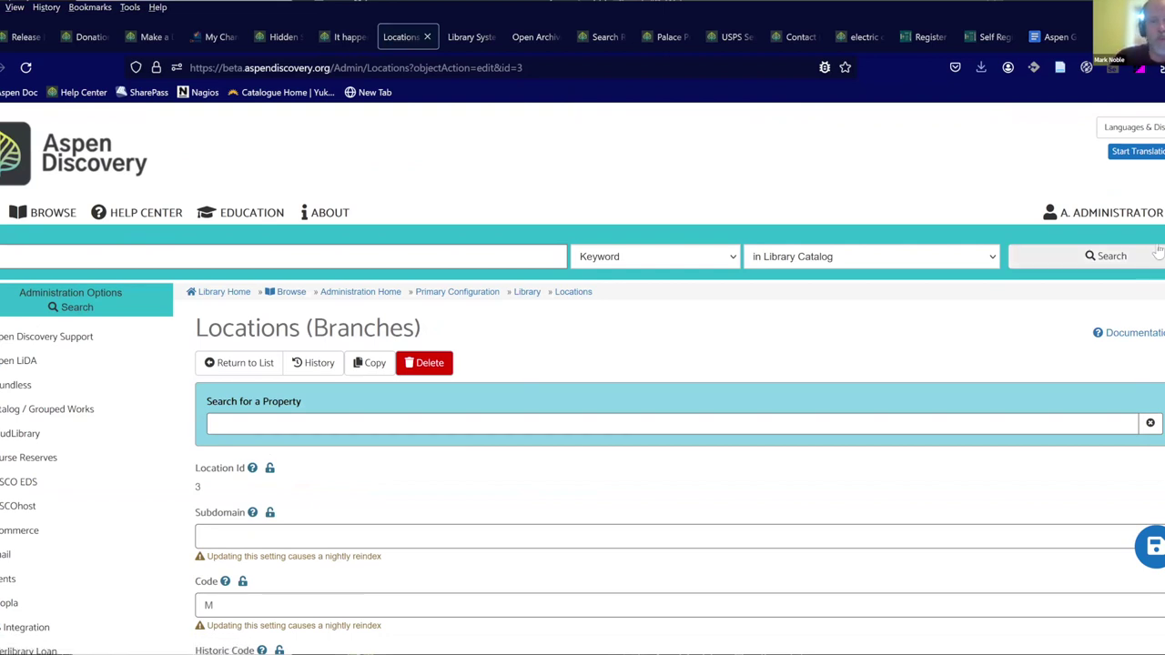
pyautogui.scroll(-10, 646, 419)
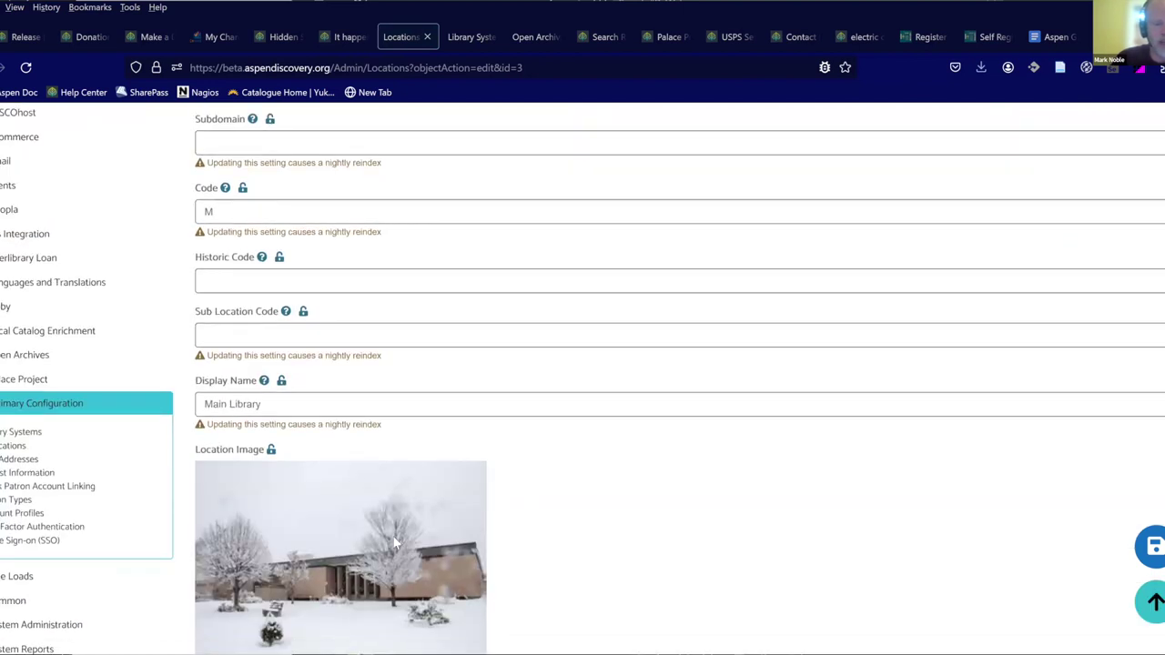
pyautogui.scroll(2, 642, 483)
pyautogui.scroll(-15, 643, 492)
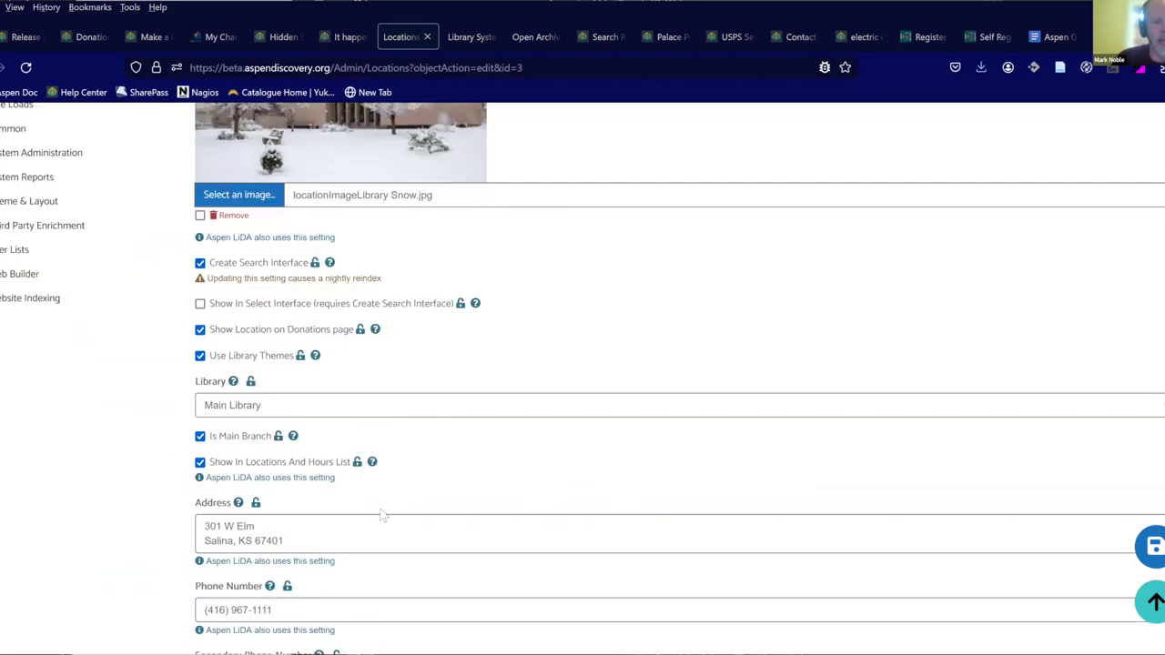
pyautogui.scroll(14, 689, 412)
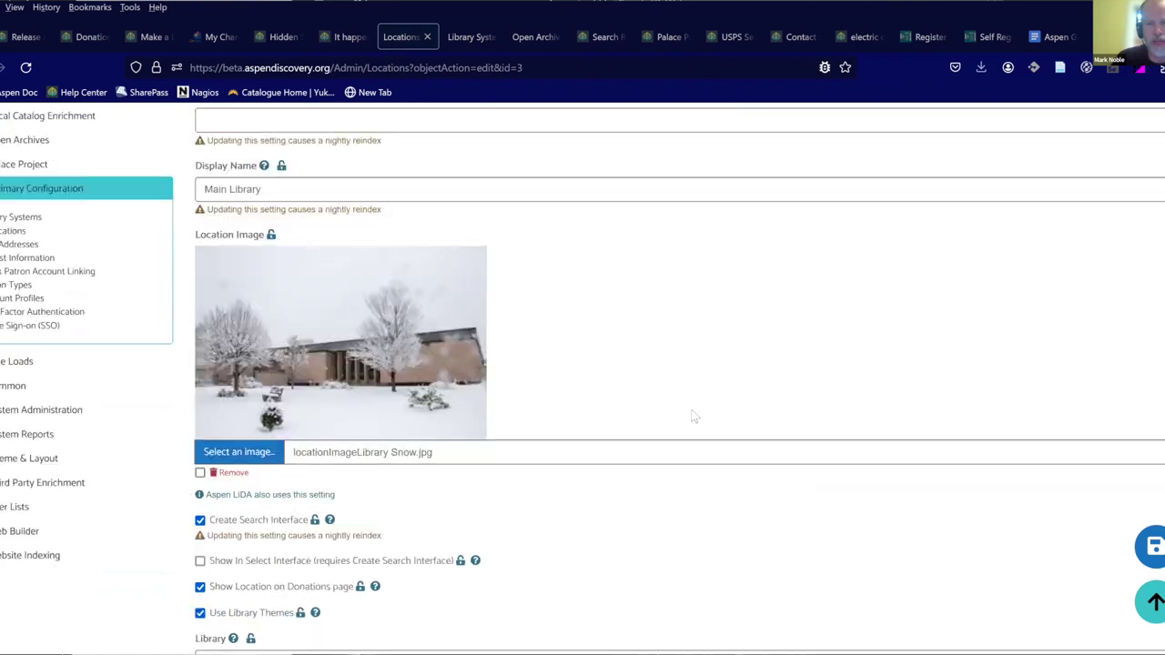
pyautogui.scroll(6, 692, 412)
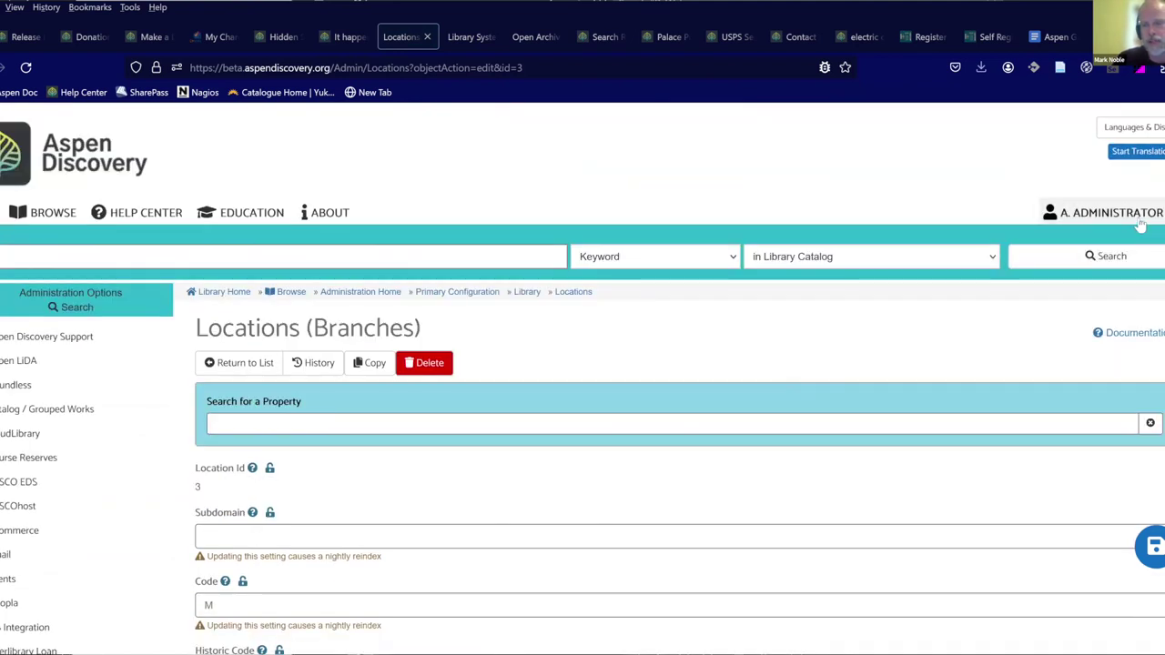
# View the Main Library's image, contact details, hours and map in Library Hours and Locations, and close the dialog.
pyautogui.click(1110, 212)
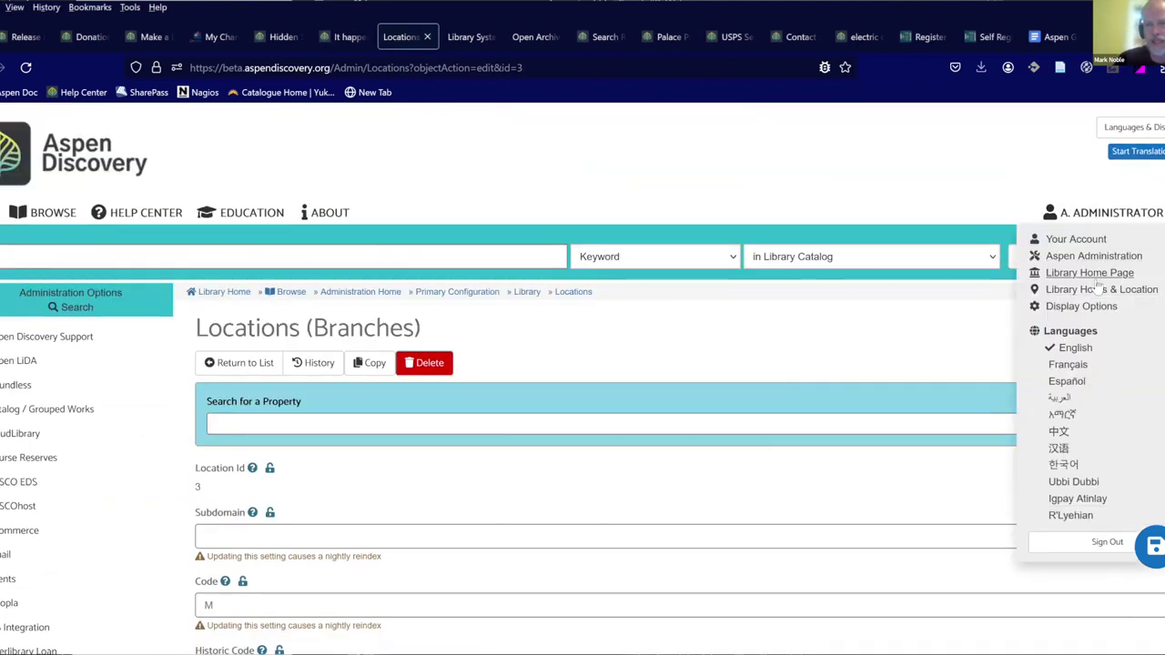
pyautogui.click(1099, 292)
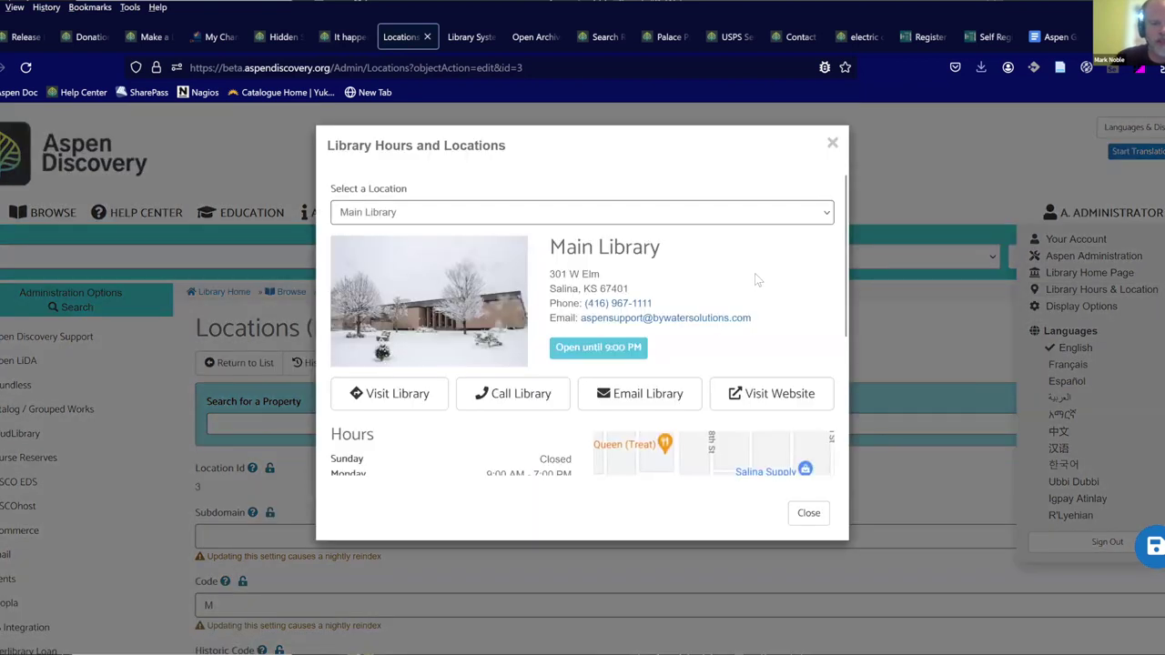
pyautogui.scroll(-2, 759, 273)
pyautogui.scroll(-1, 763, 266)
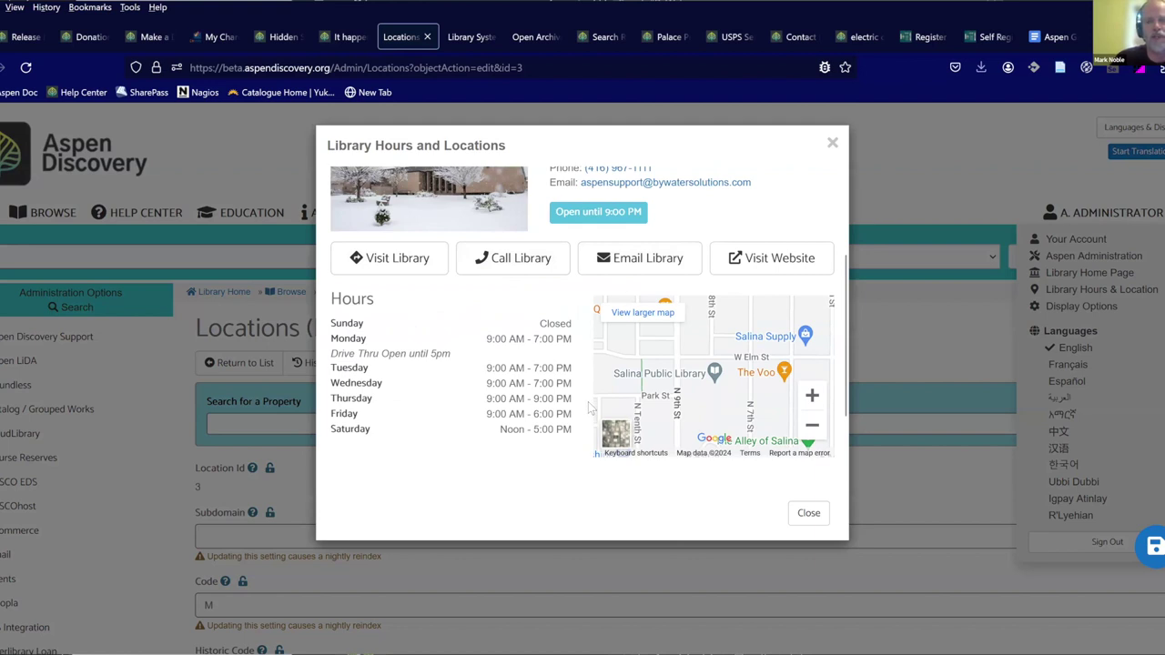
pyautogui.scroll(1, 588, 402)
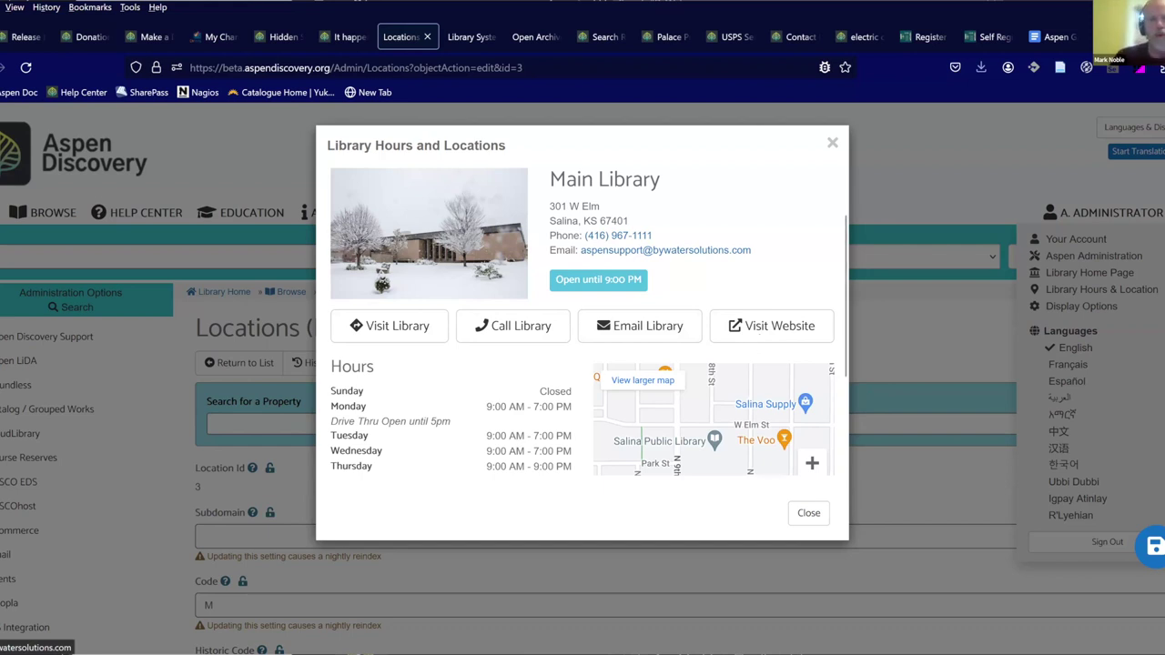
pyautogui.click(832, 145)
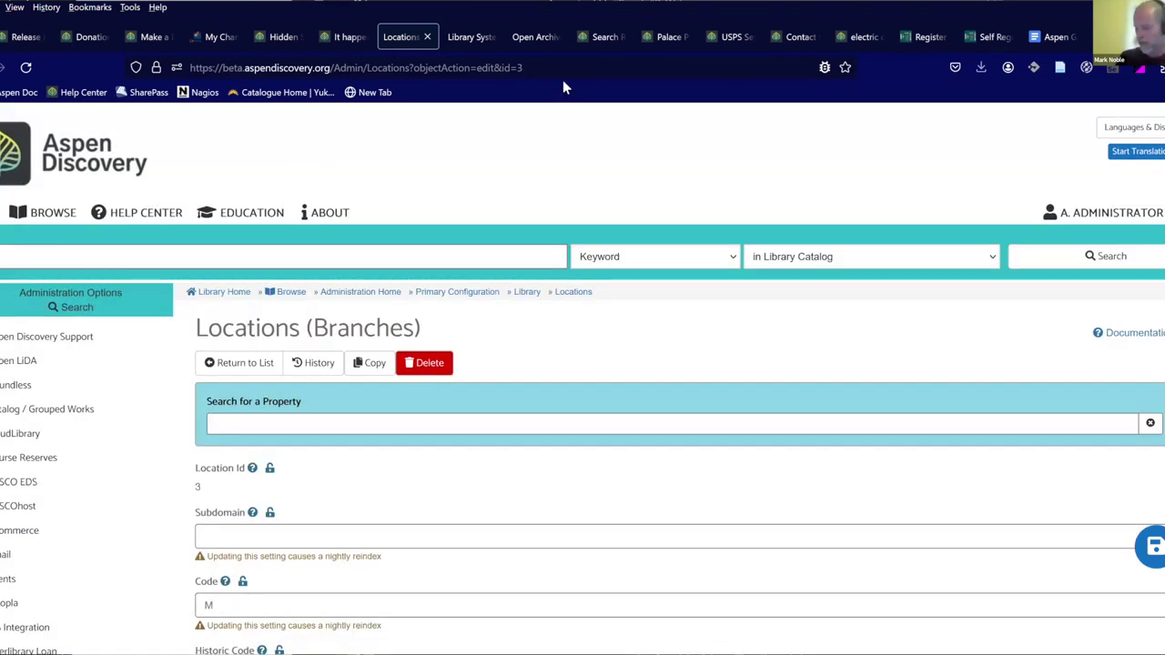
# Open the Main Library's library system settings and filter its properties by "cour" to find the Course Reserves section.
pyautogui.click(477, 41)
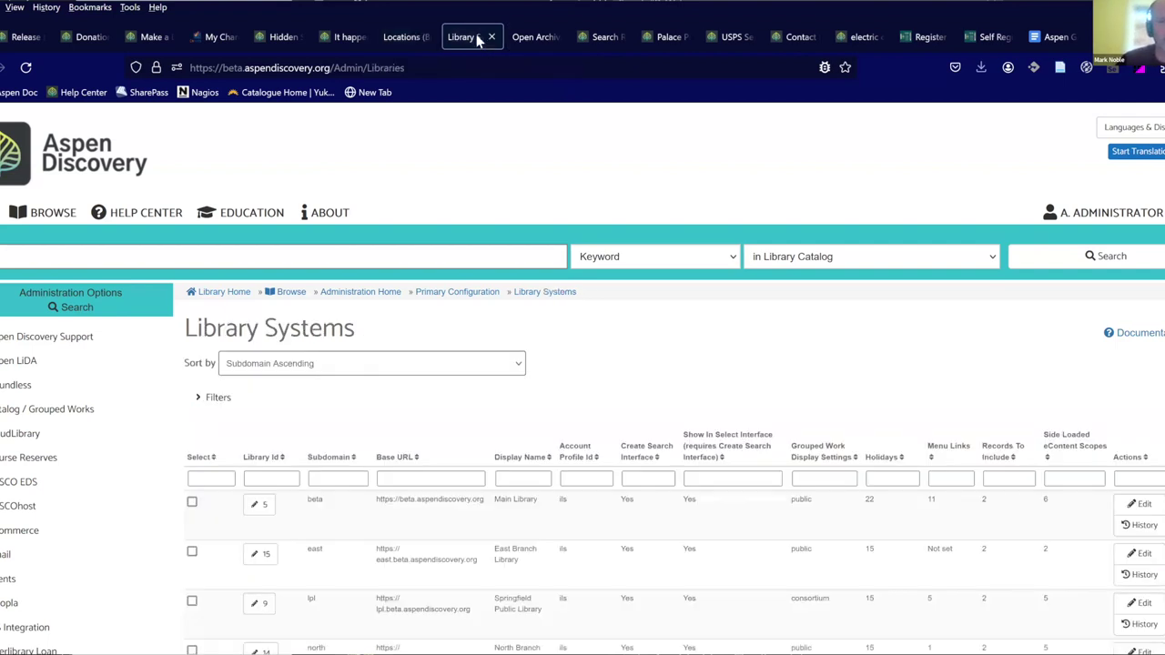
pyautogui.scroll(-3, 564, 415)
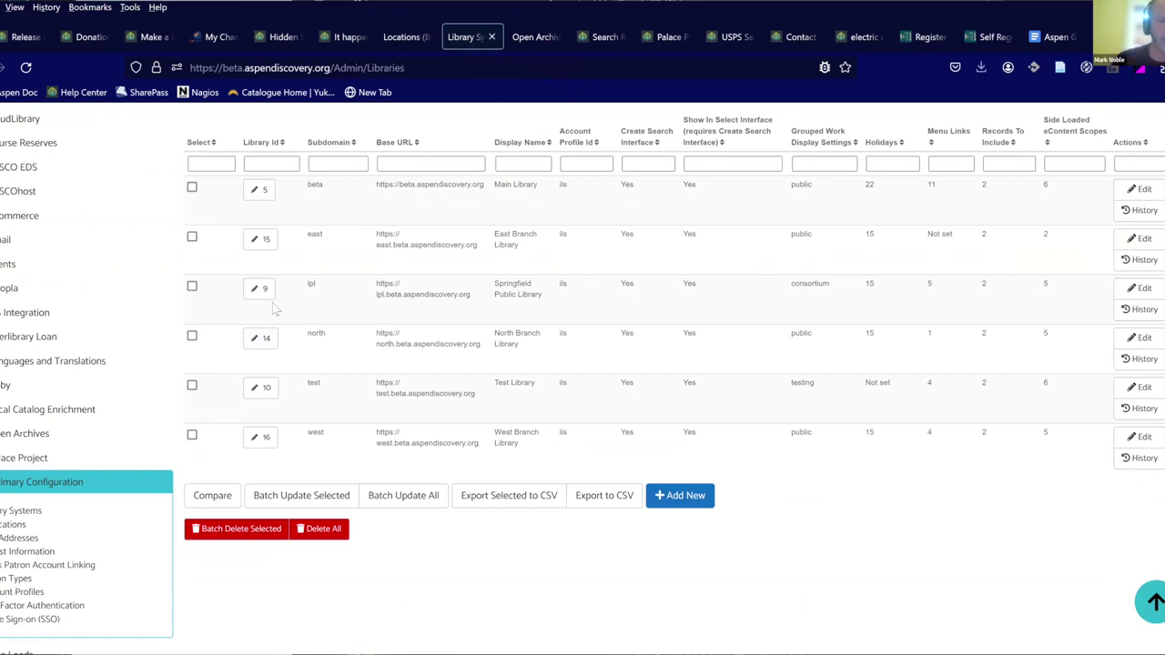
pyautogui.scroll(3, 321, 397)
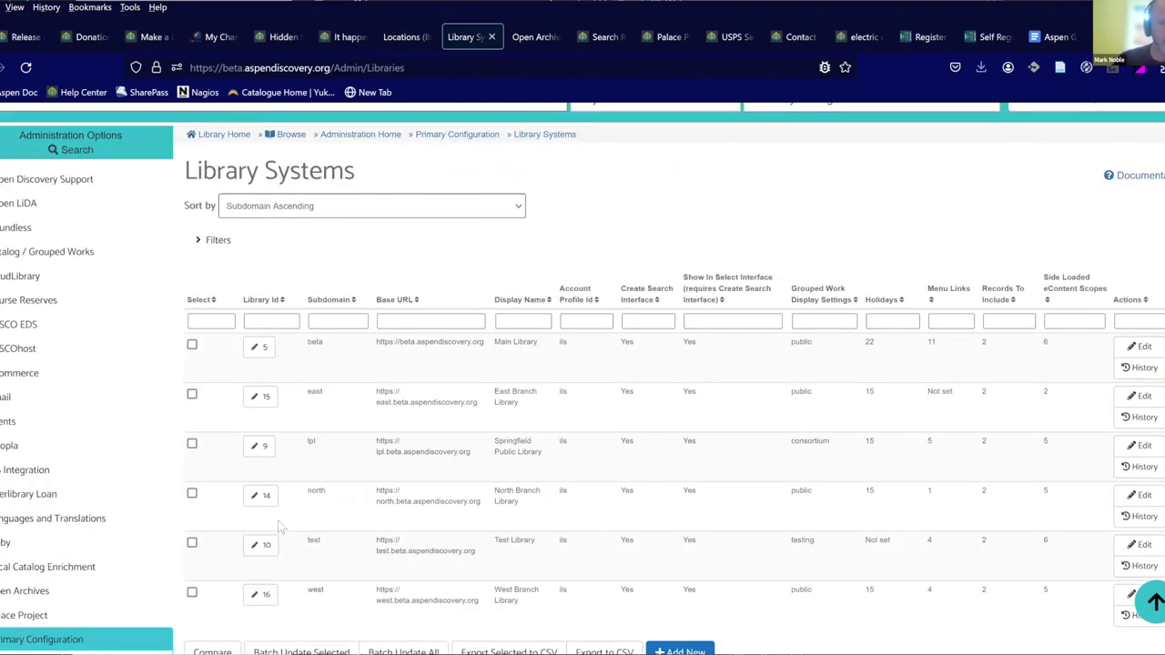
pyautogui.click(261, 347)
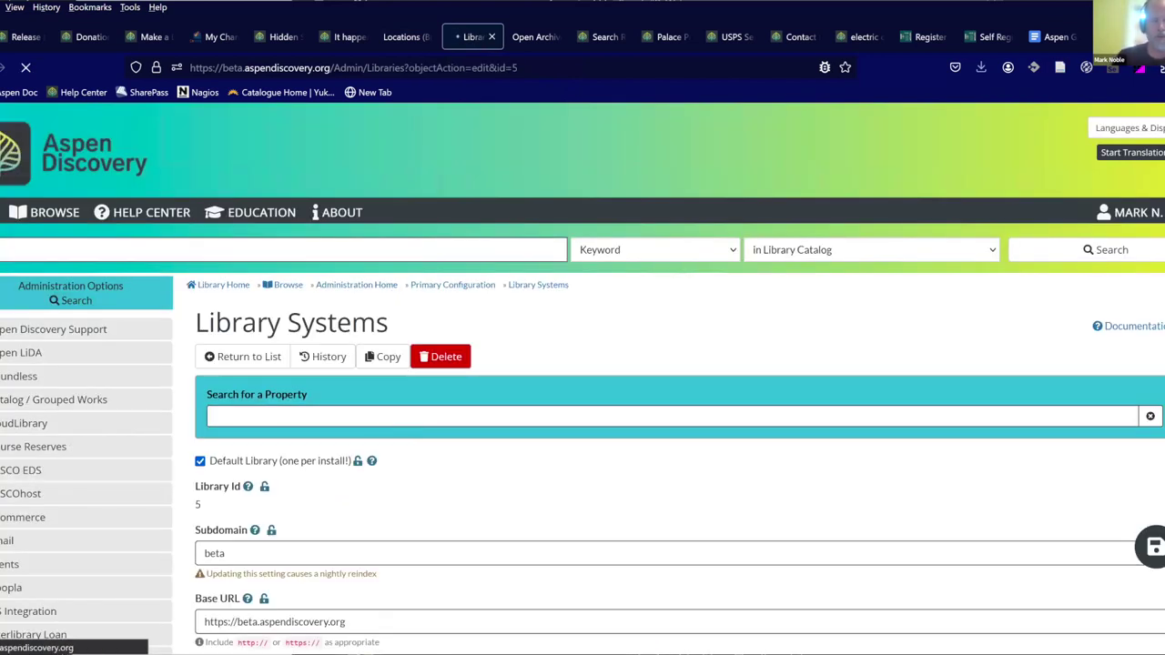
pyautogui.click(384, 414)
pyautogui.write('cou')
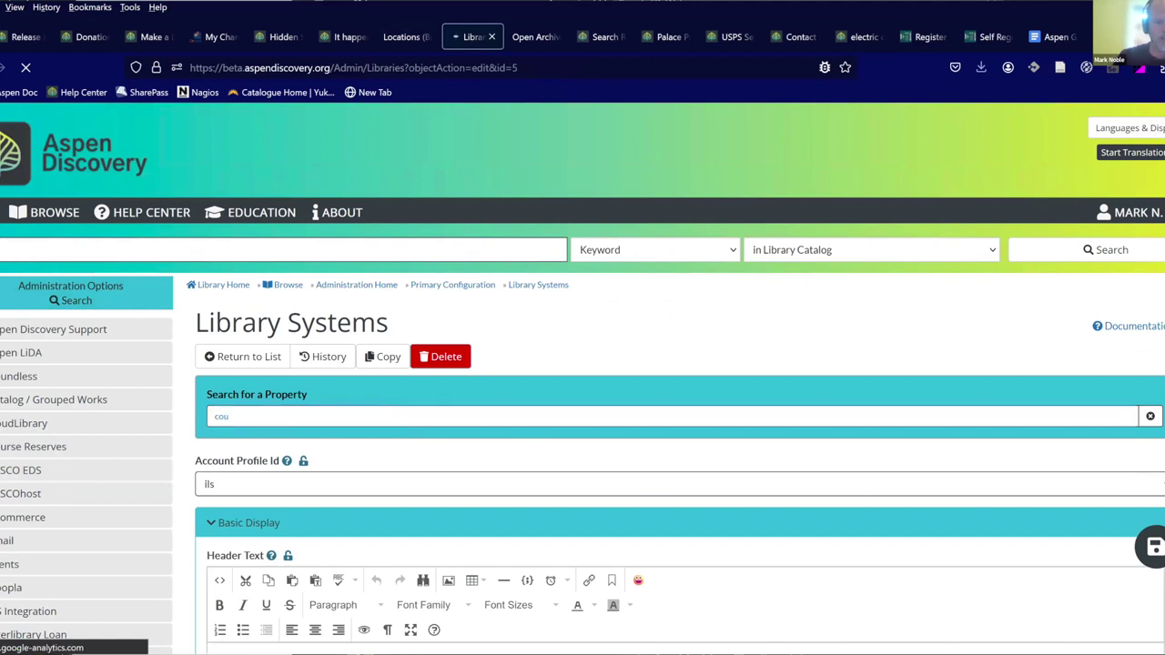
pyautogui.write('r')
pyautogui.scroll(-3, 385, 458)
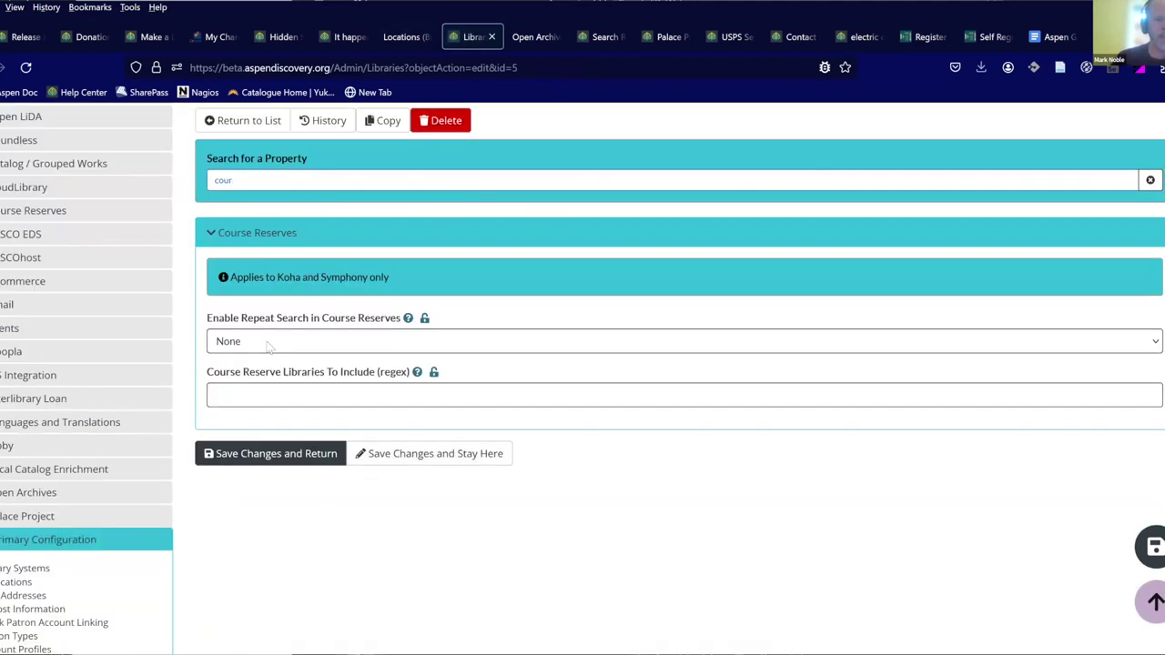
# Set Enable Repeat Search in Course Reserves to Aspen Course Reserves, enter "m" as the libraries to include, and save and return.
pyautogui.click(255, 343)
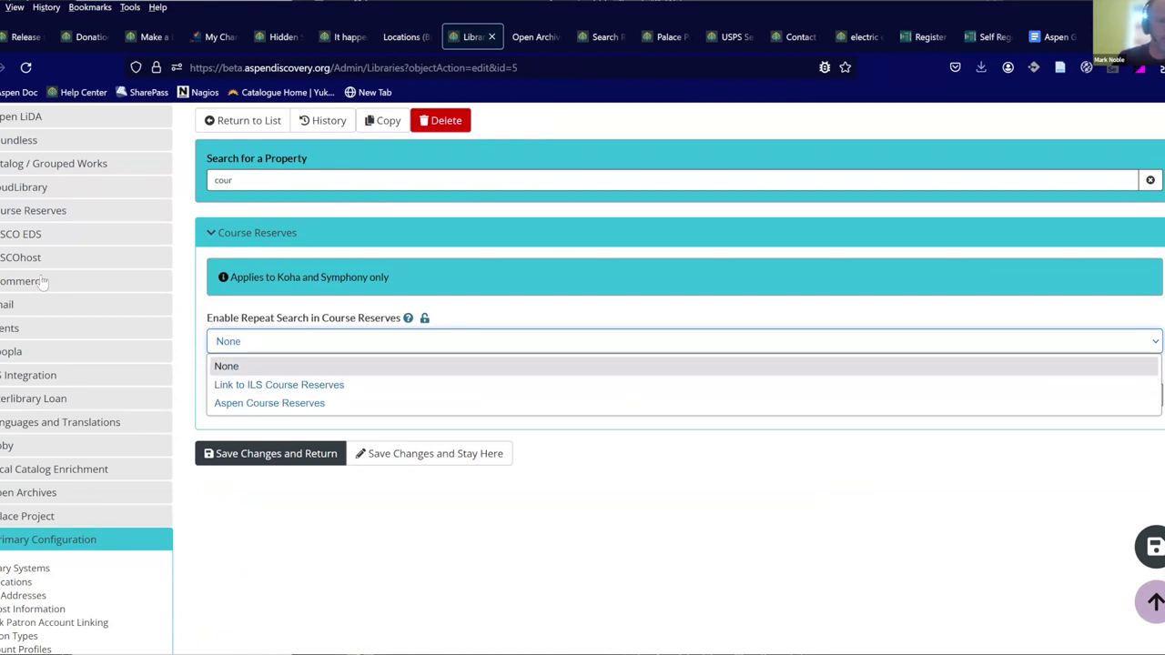
pyautogui.click(268, 514)
pyautogui.click(27, 211)
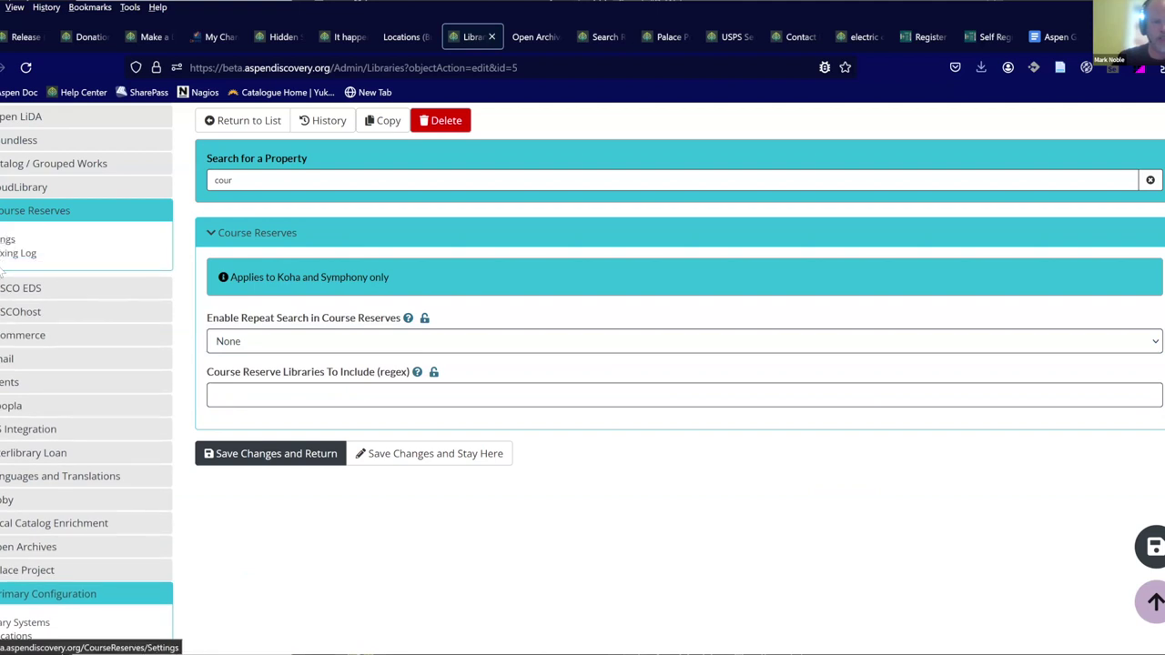
pyautogui.click(346, 350)
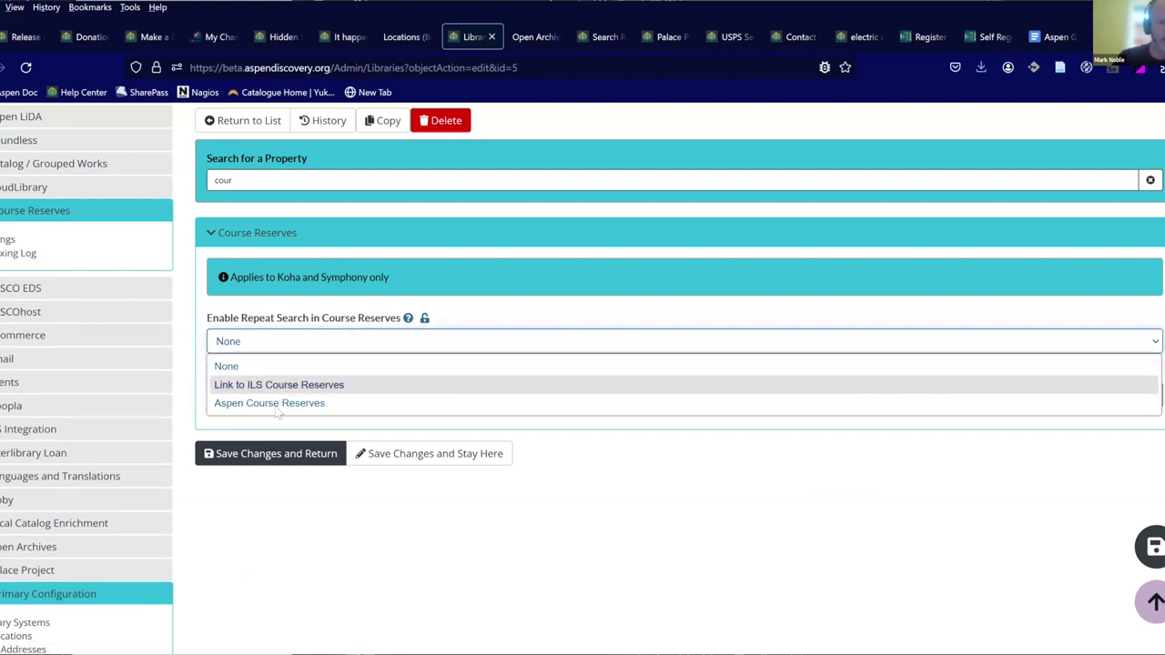
pyautogui.click(270, 403)
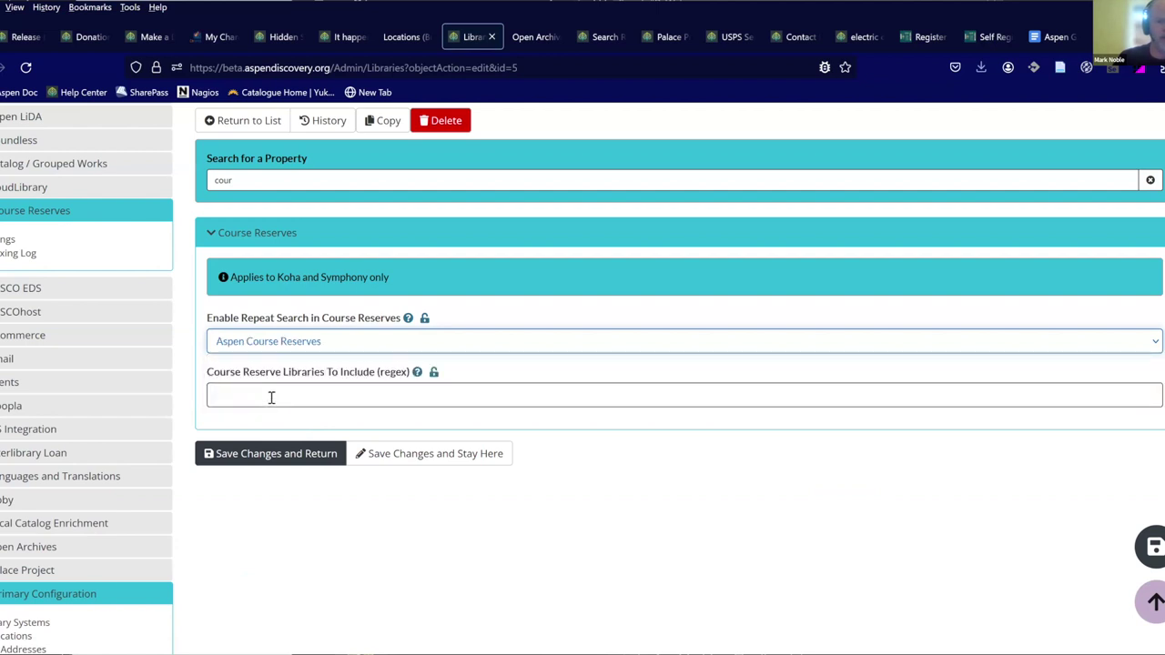
pyautogui.write('m')
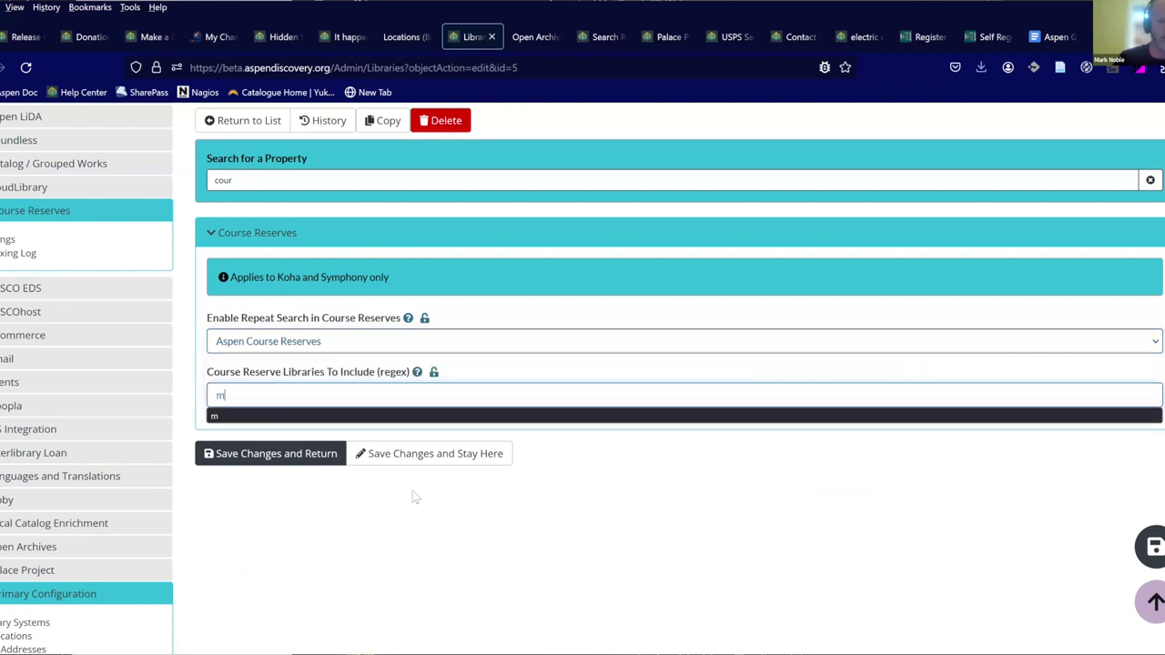
pyautogui.click(306, 453)
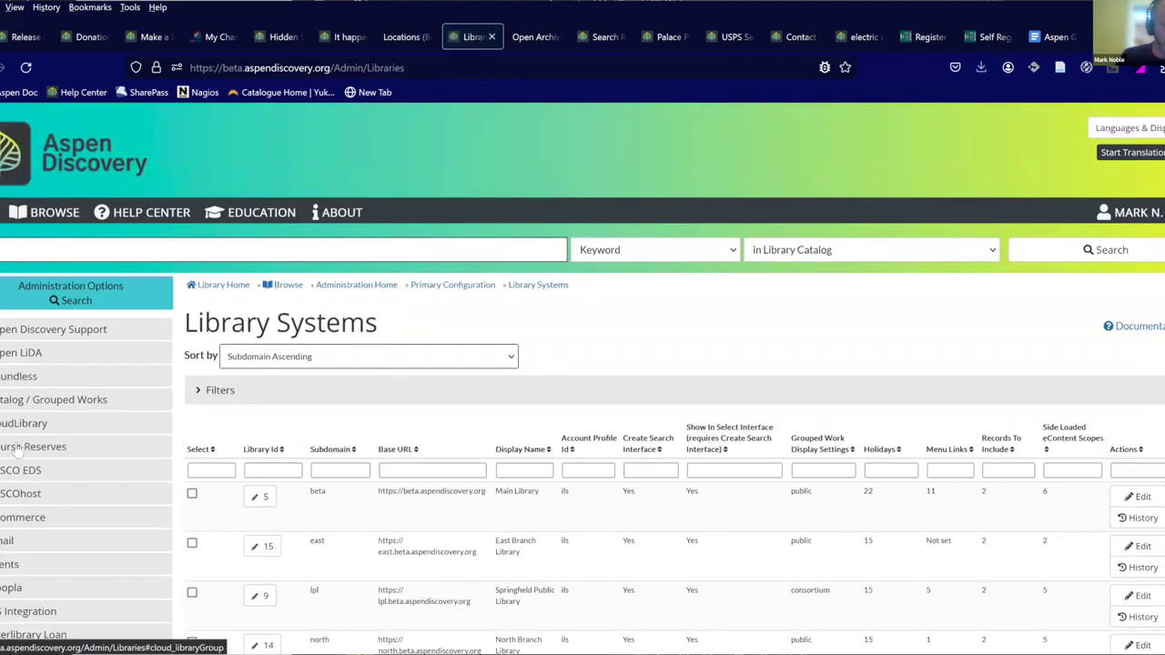
# View the Course Reserves Settings list and run a blank keyword search in Course Reserves.
pyautogui.click(14, 451)
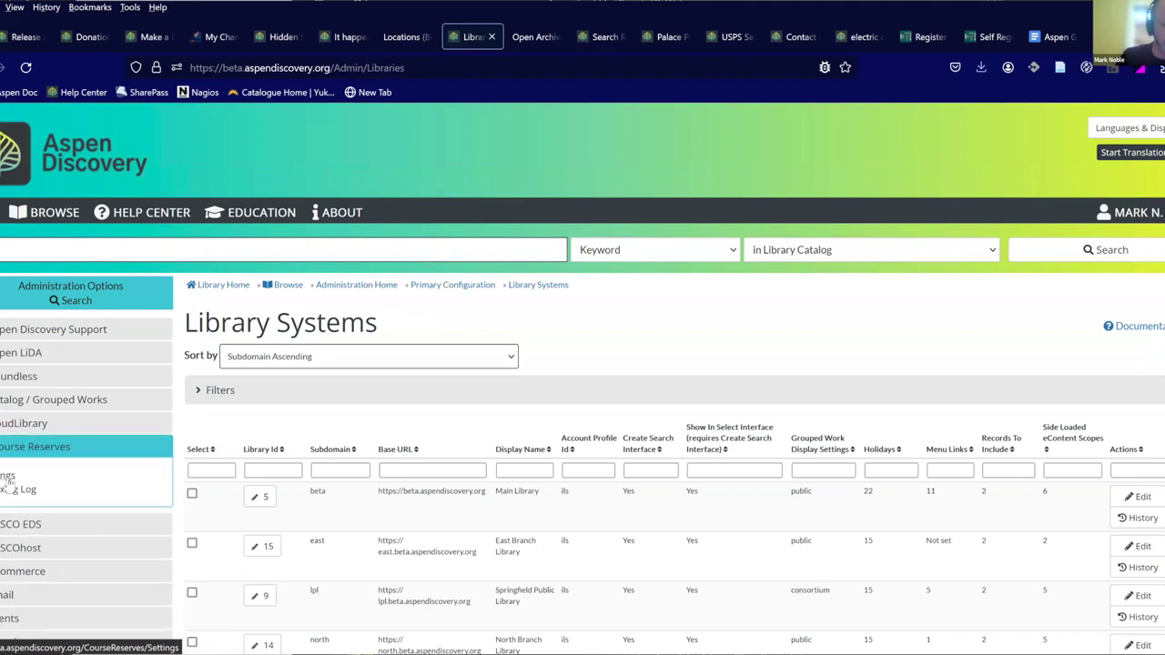
pyautogui.click(7, 475)
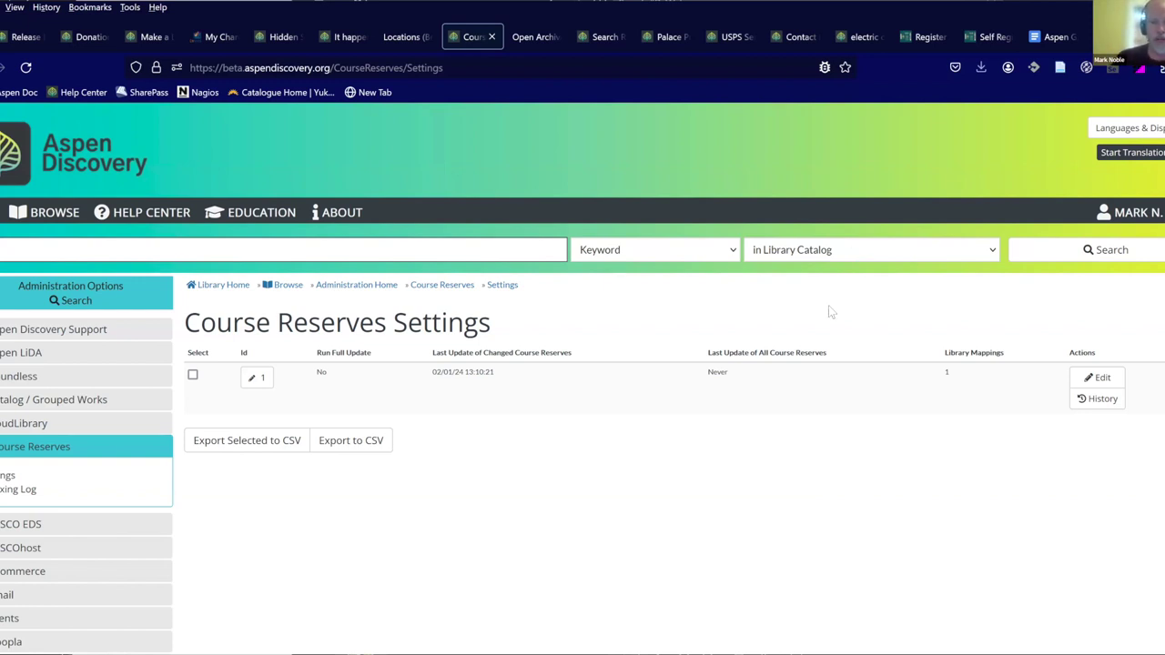
pyautogui.click(855, 250)
pyautogui.click(858, 367)
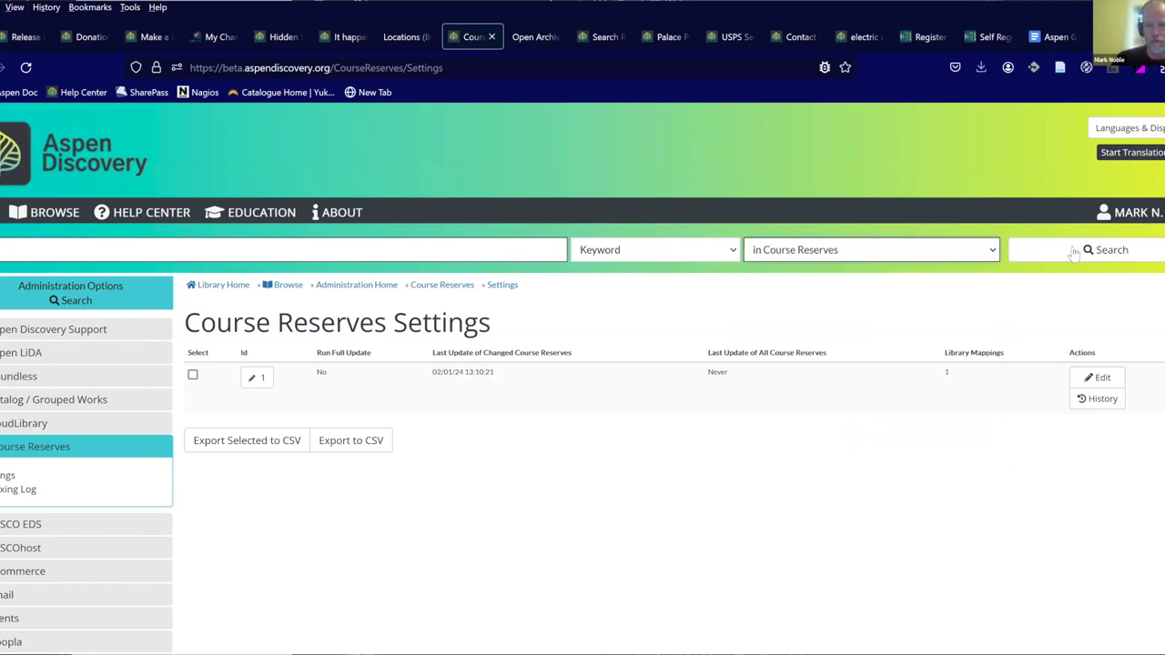
pyautogui.click(1074, 253)
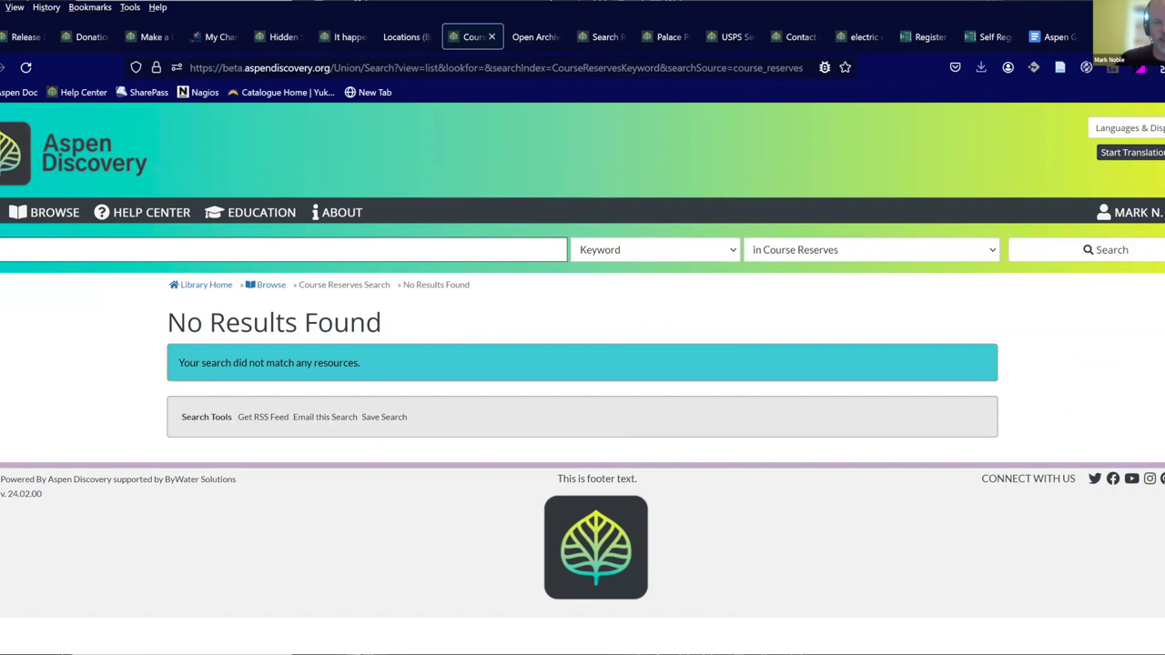
# Review the default Open Archives facets and run a blank History & Archives search in the CWMARS catalog.
pyautogui.click(537, 41)
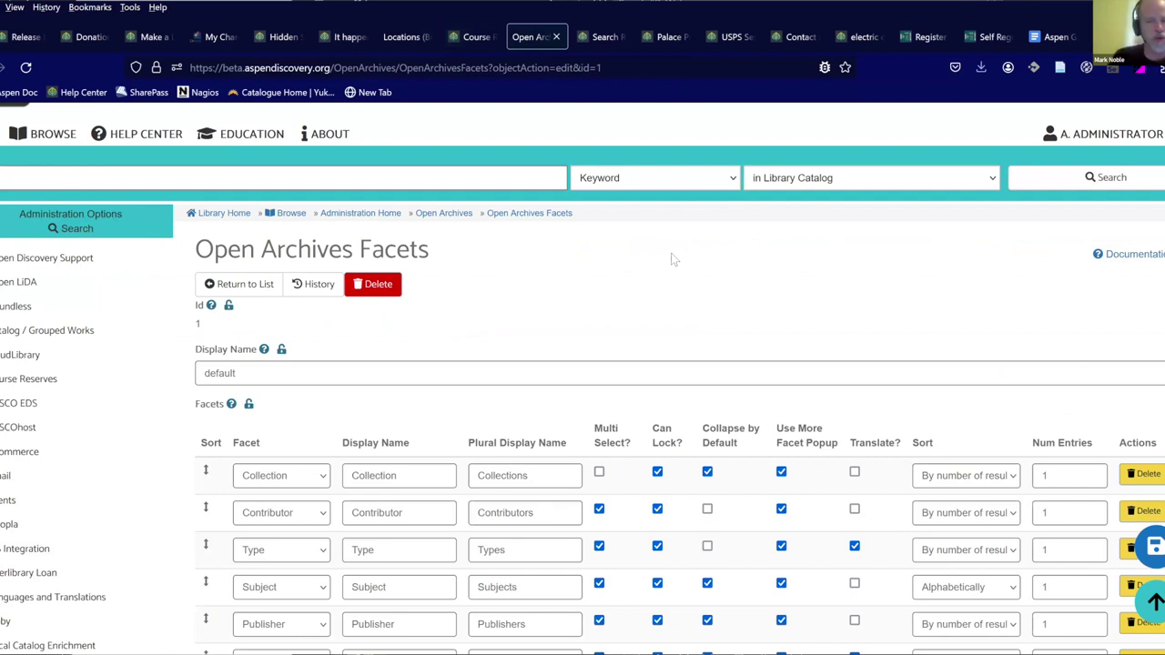
pyautogui.scroll(-3, 671, 258)
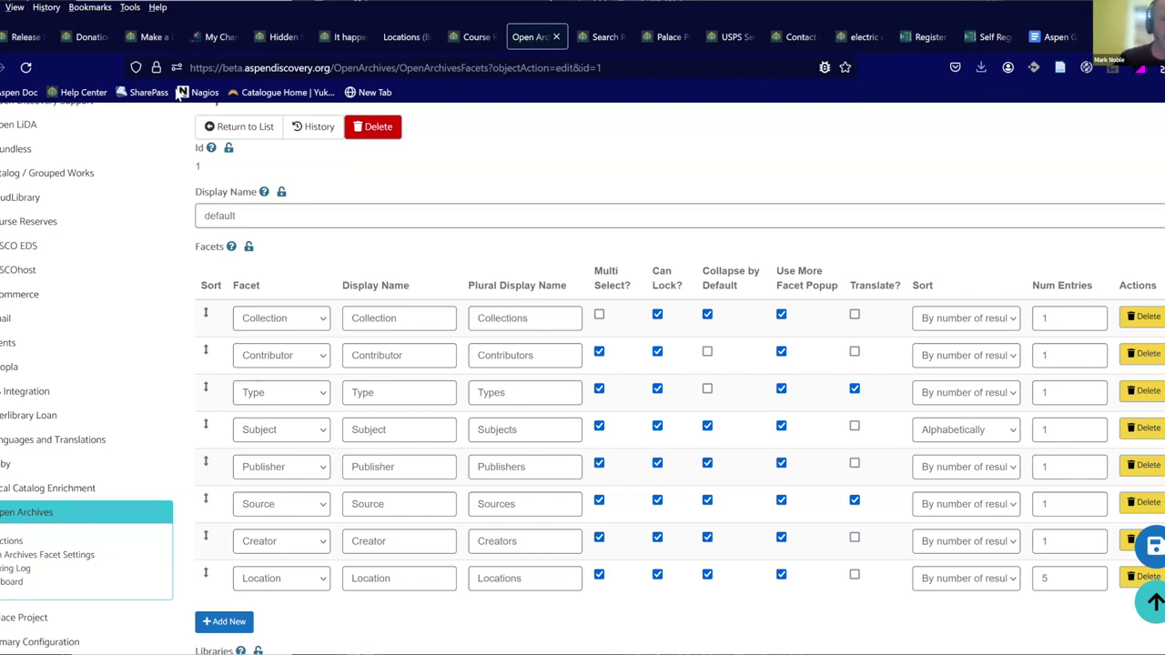
pyautogui.click(207, 40)
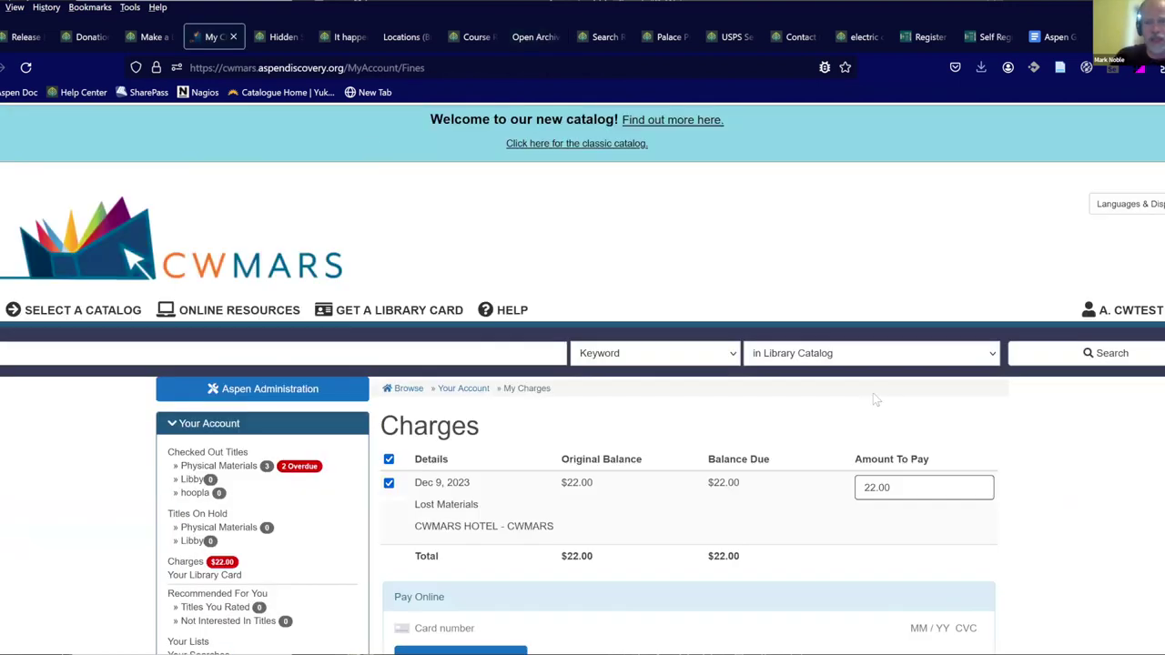
pyautogui.click(1079, 357)
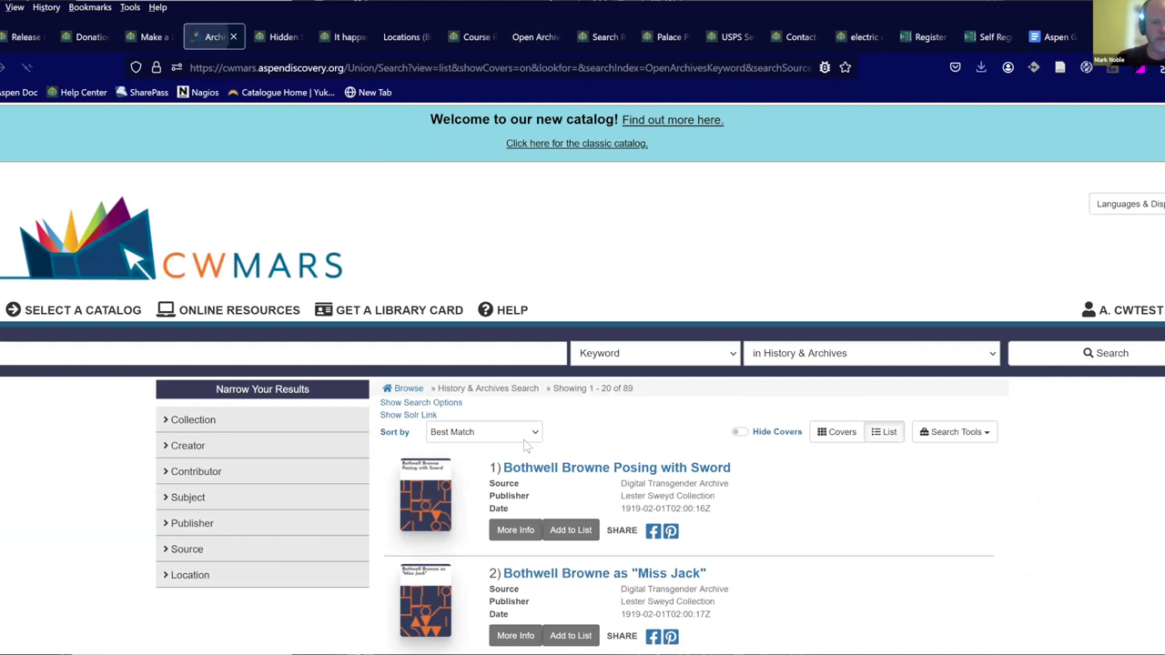
# Expand the Location facet of the History & Archives results, browse the listed items, and return to the Open Archives facet settings.
pyautogui.scroll(-3, 260, 468)
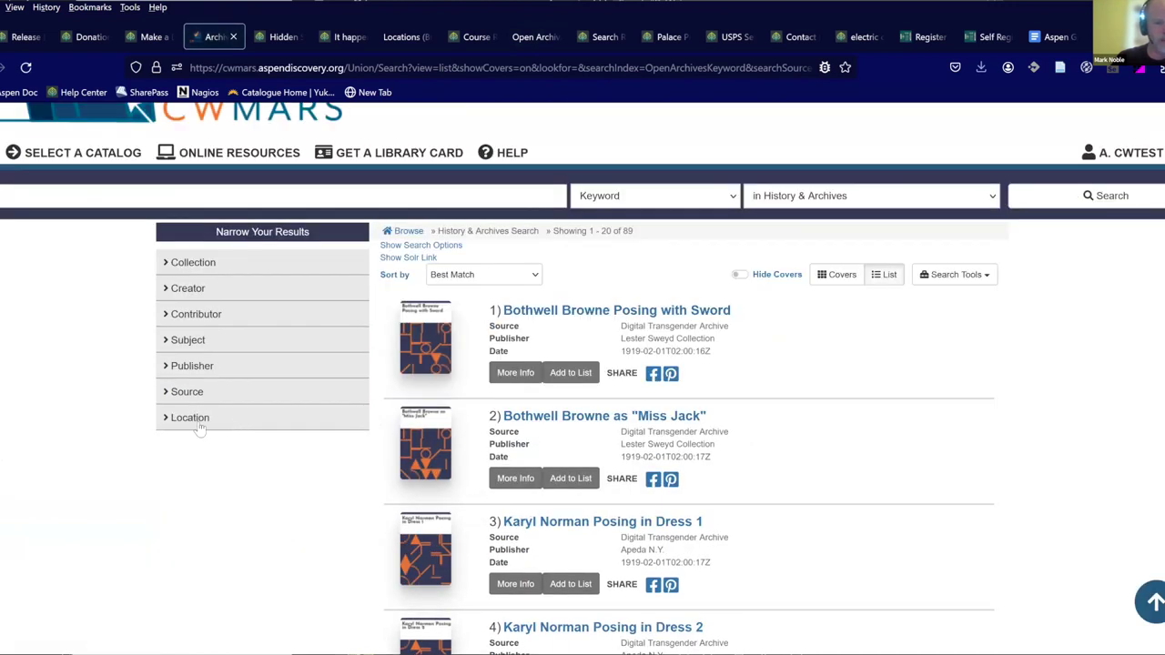
pyautogui.click(202, 418)
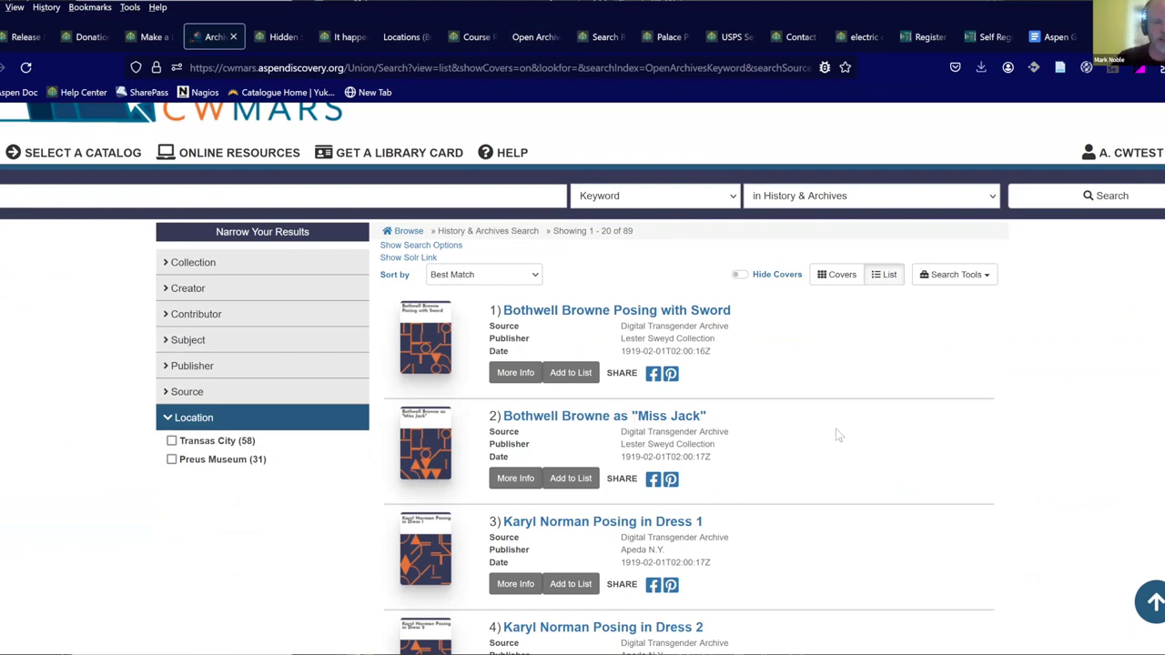
pyautogui.scroll(-9, 833, 435)
pyautogui.scroll(-9, 828, 451)
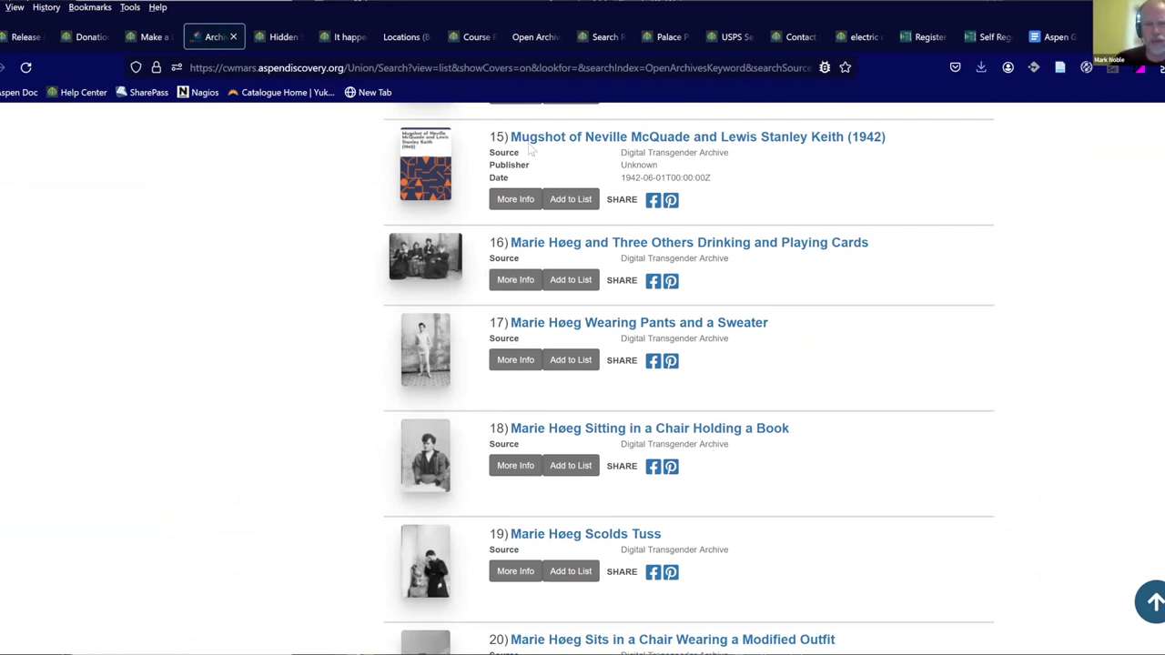
pyautogui.click(540, 40)
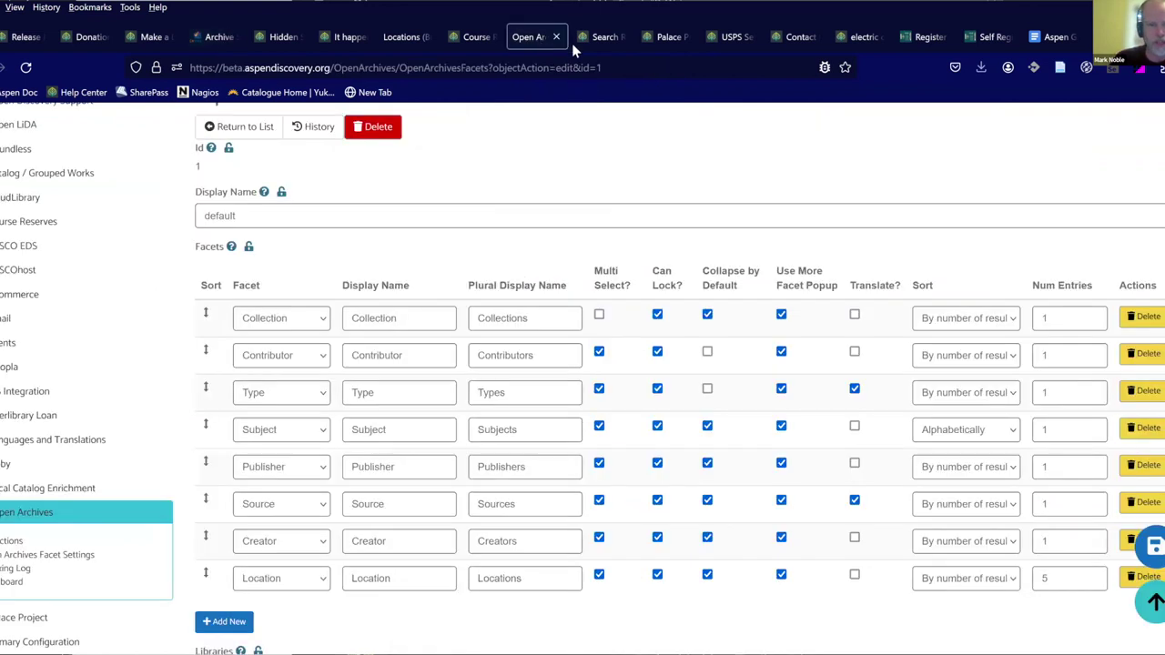
# Show the "a ladys guide to murder" search results and expand their eContent Collection facet.
pyautogui.click(624, 42)
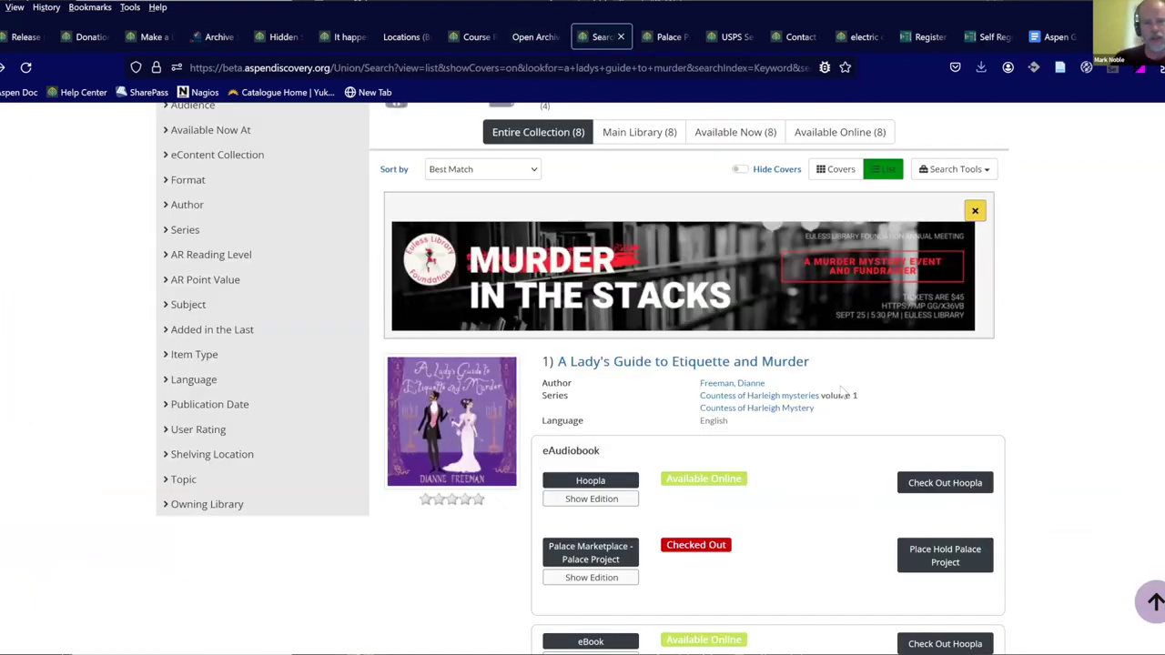
pyautogui.scroll(1, 841, 389)
pyautogui.scroll(2, 842, 389)
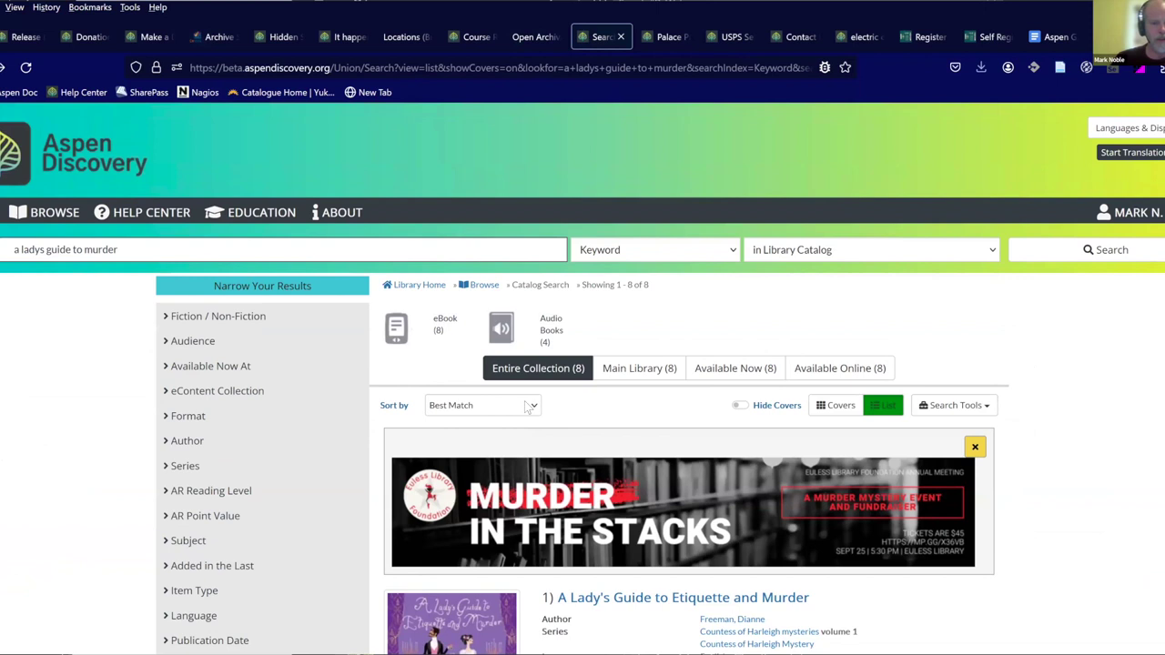
pyautogui.click(196, 394)
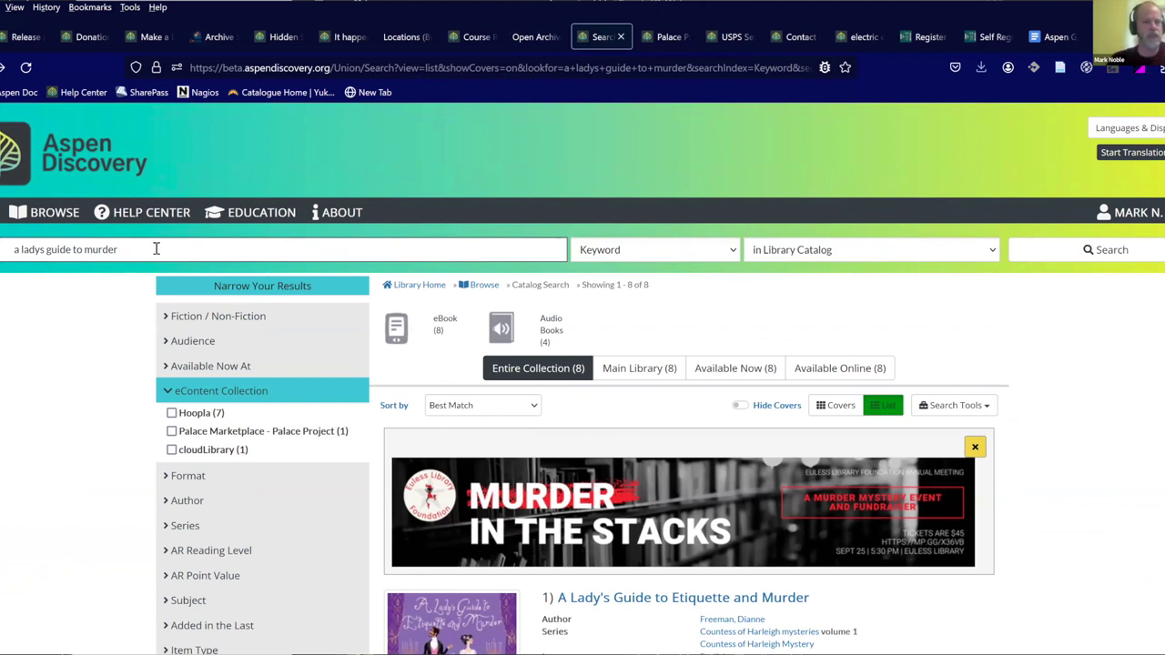
# Copy and clear the search term, run a blank Library Catalog search, and show all values of the eContent Collection facet.
pyautogui.moveTo(14, 248); pyautogui.dragTo(179, 254)
pyautogui.hotkey('ctrl', 'c')
pyautogui.press('BackSpace')
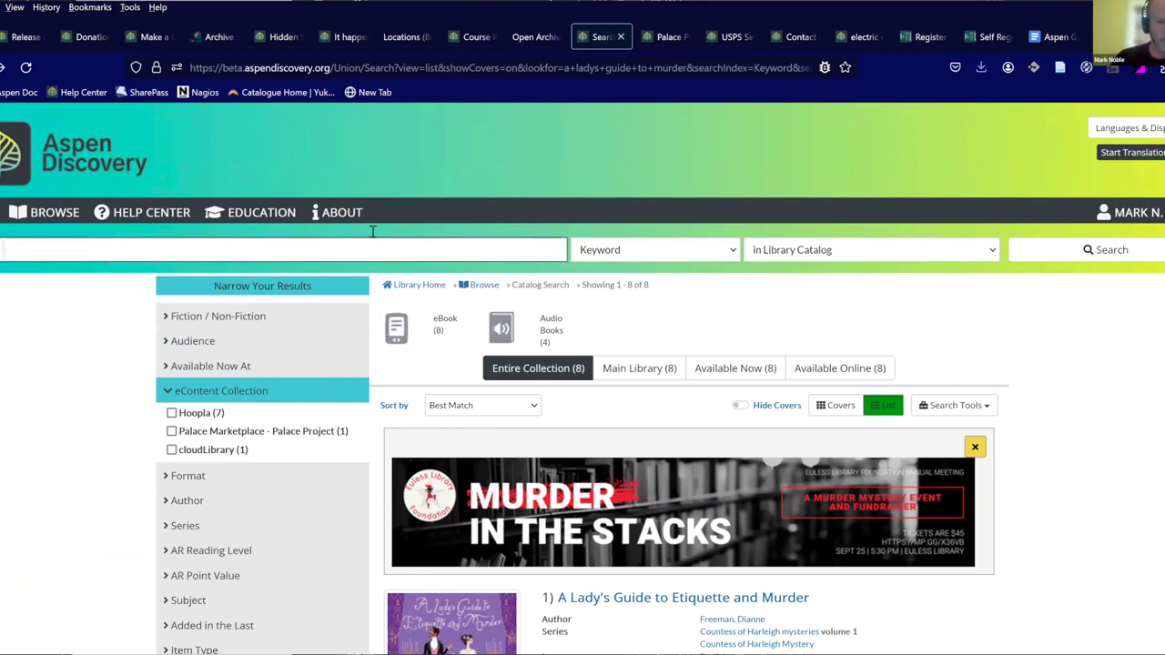
pyautogui.click(1063, 249)
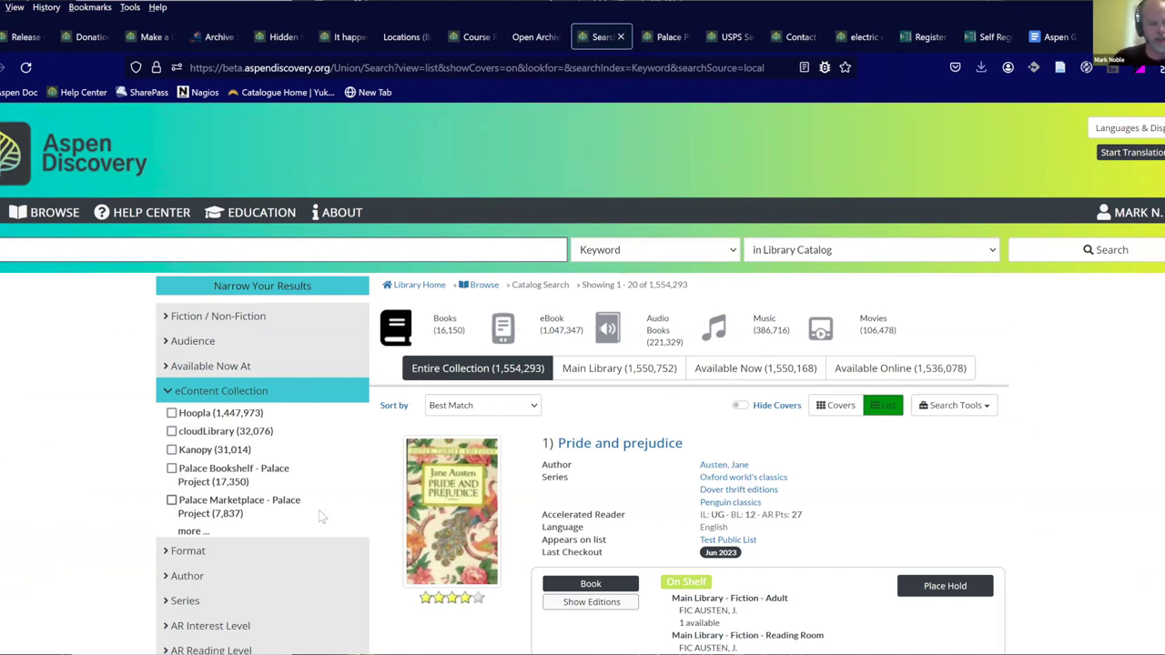
pyautogui.click(187, 533)
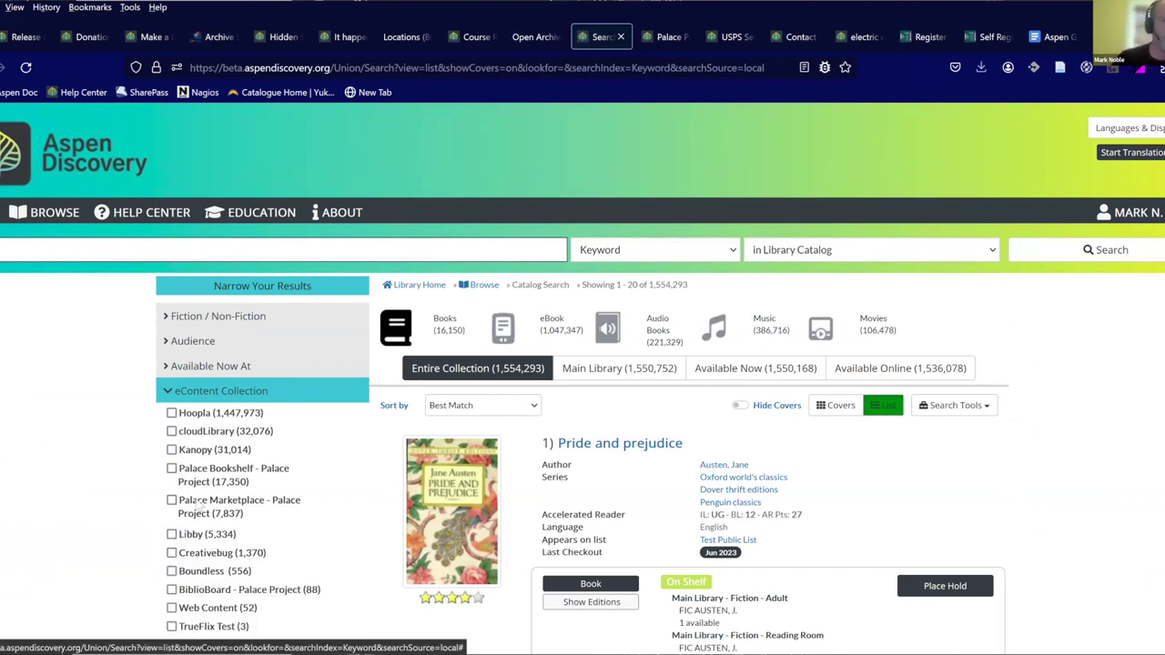
pyautogui.scroll(-1, 200, 505)
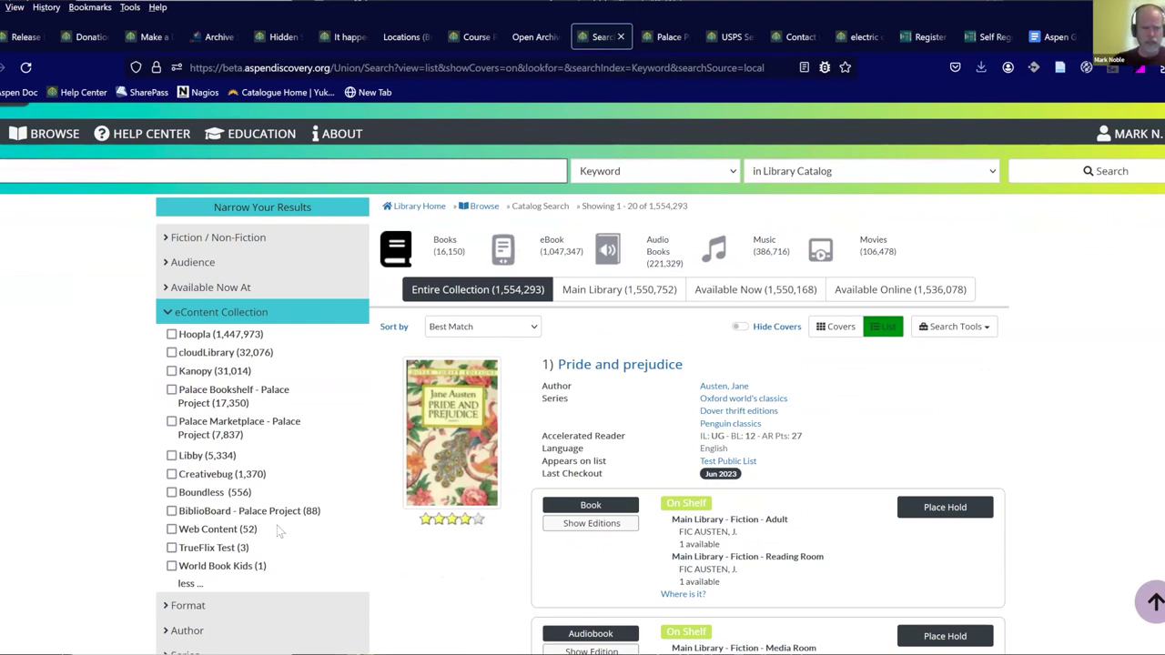
# Search the Library Catalog again for "a ladys guide to murder" and examine the formats and eContent sources of the first result.
pyautogui.click(265, 165)
pyautogui.hotkey('ctrl', 'v')
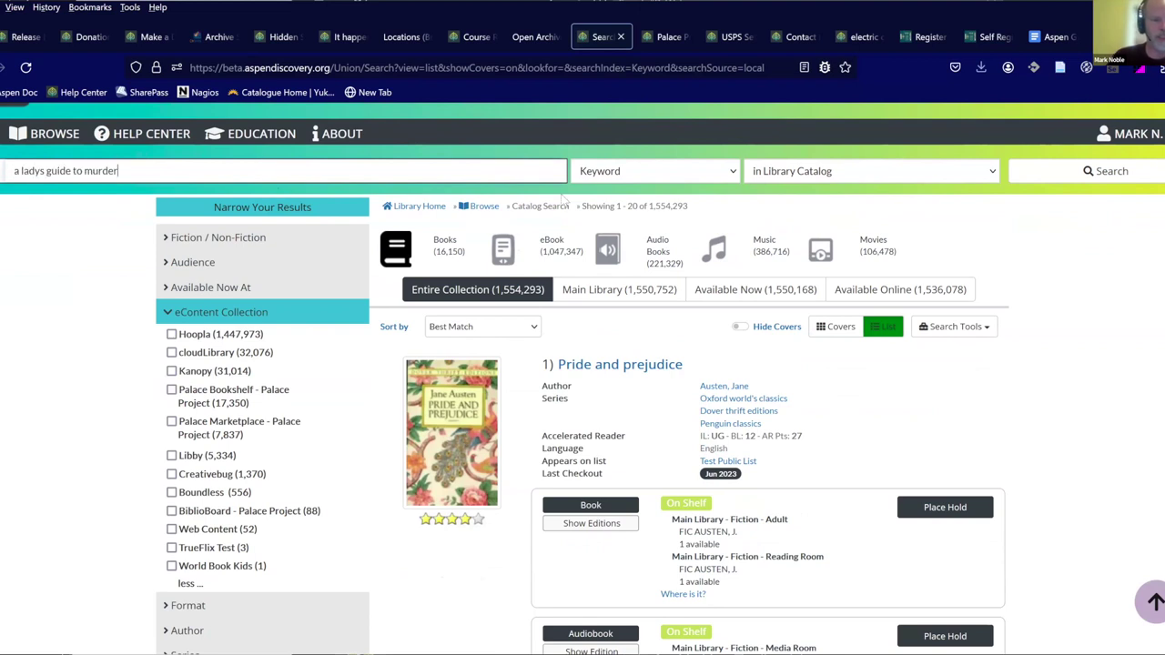
pyautogui.click(1093, 171)
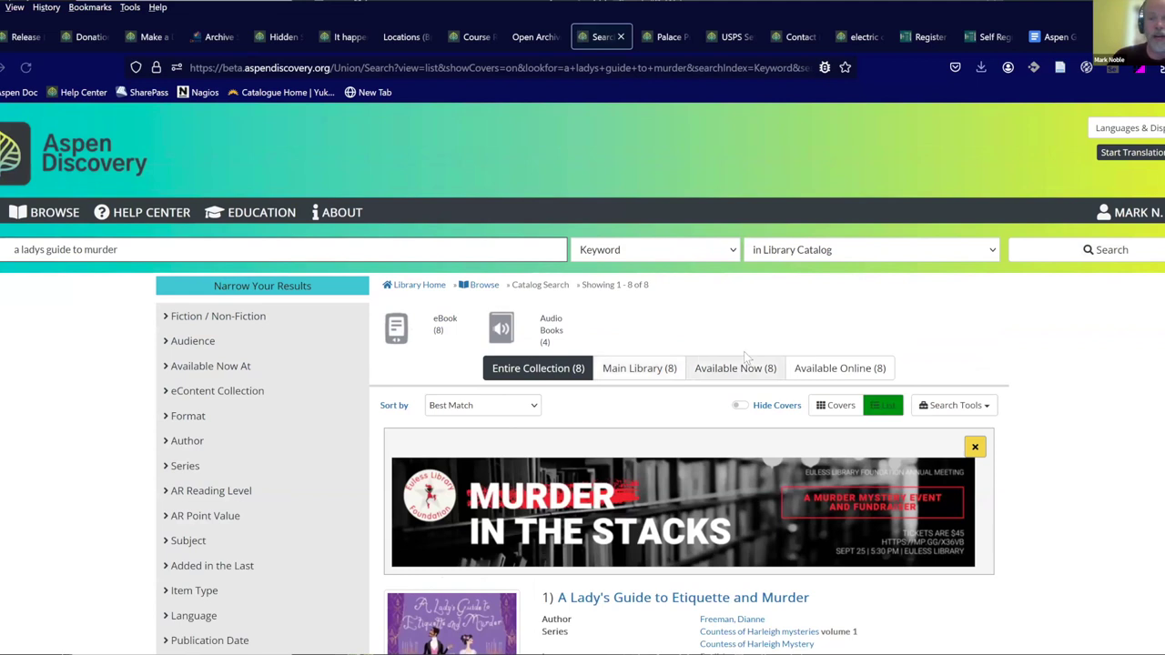
pyautogui.scroll(-5, 756, 332)
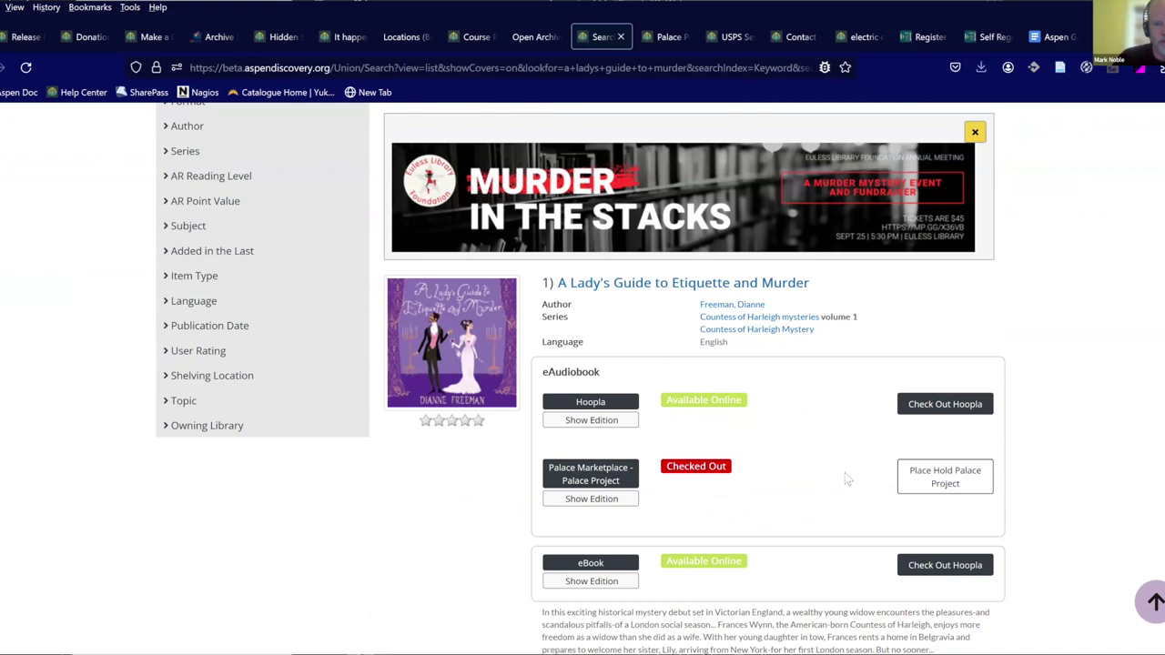
pyautogui.scroll(4, 837, 472)
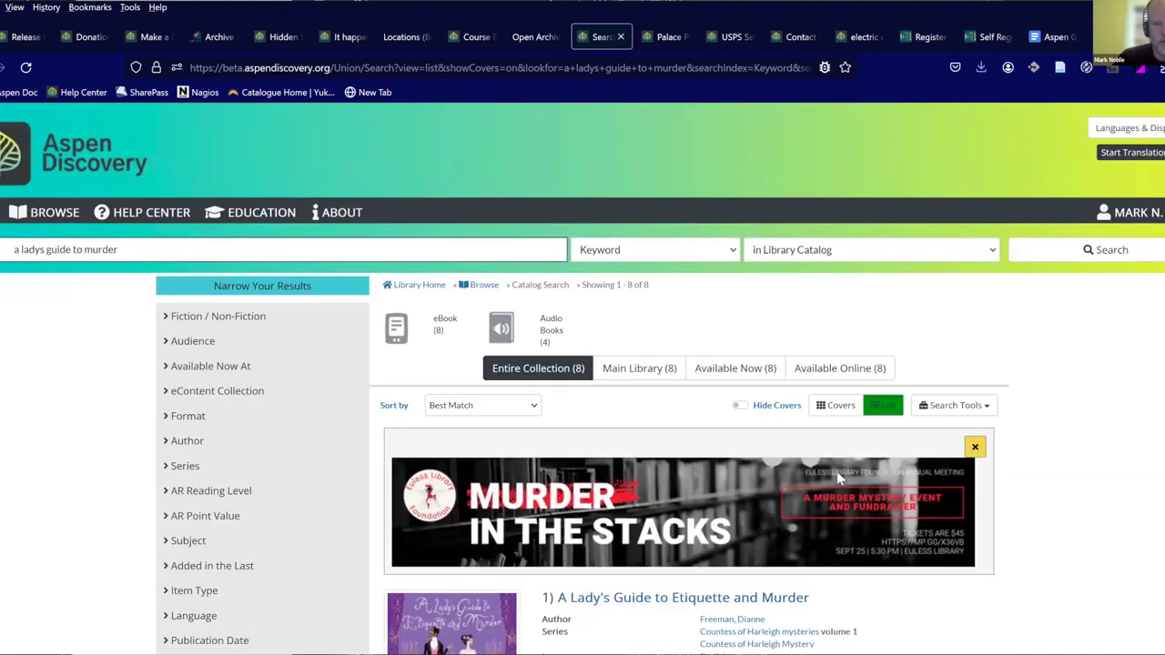
# Examine the checkout and hold options of the first "a ladys guide to murder" result and expand the eContent Collection facet.
pyautogui.scroll(-5, 842, 471)
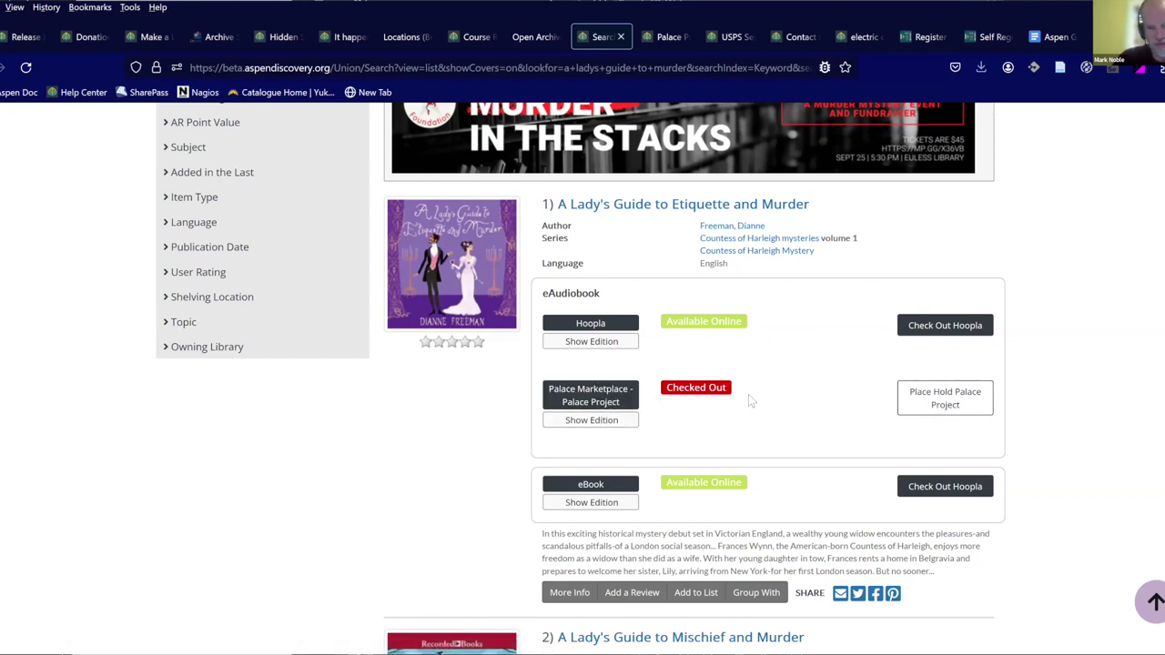
pyautogui.scroll(3, 728, 409)
pyautogui.press('F5')
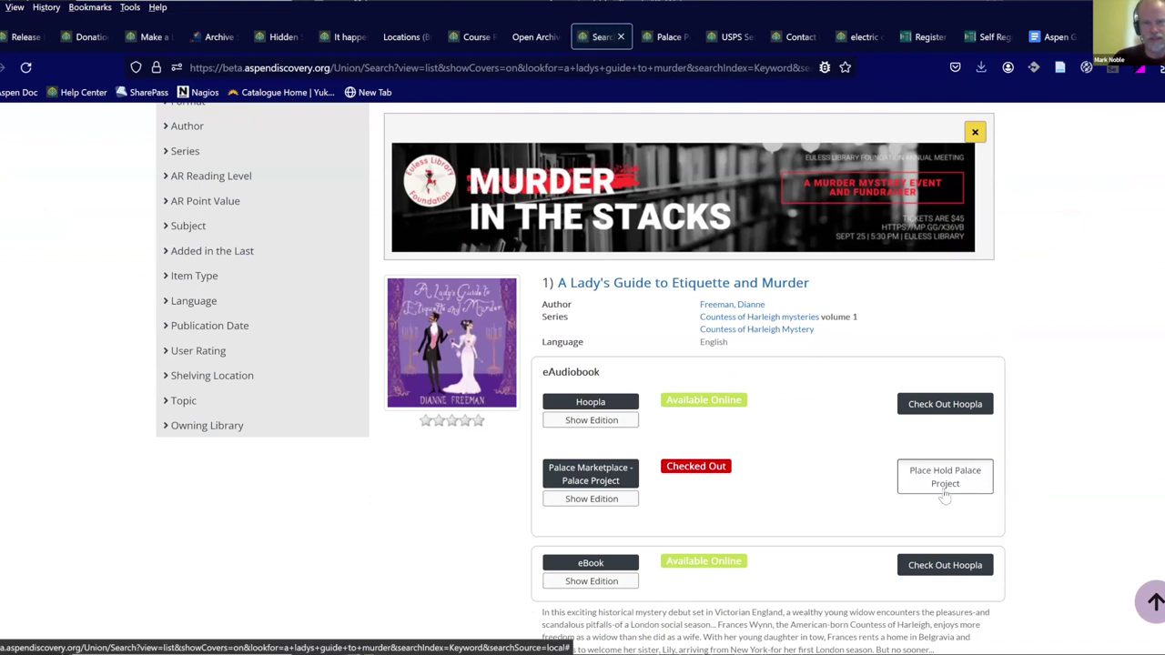
pyautogui.scroll(3, 624, 528)
pyautogui.scroll(3, 618, 529)
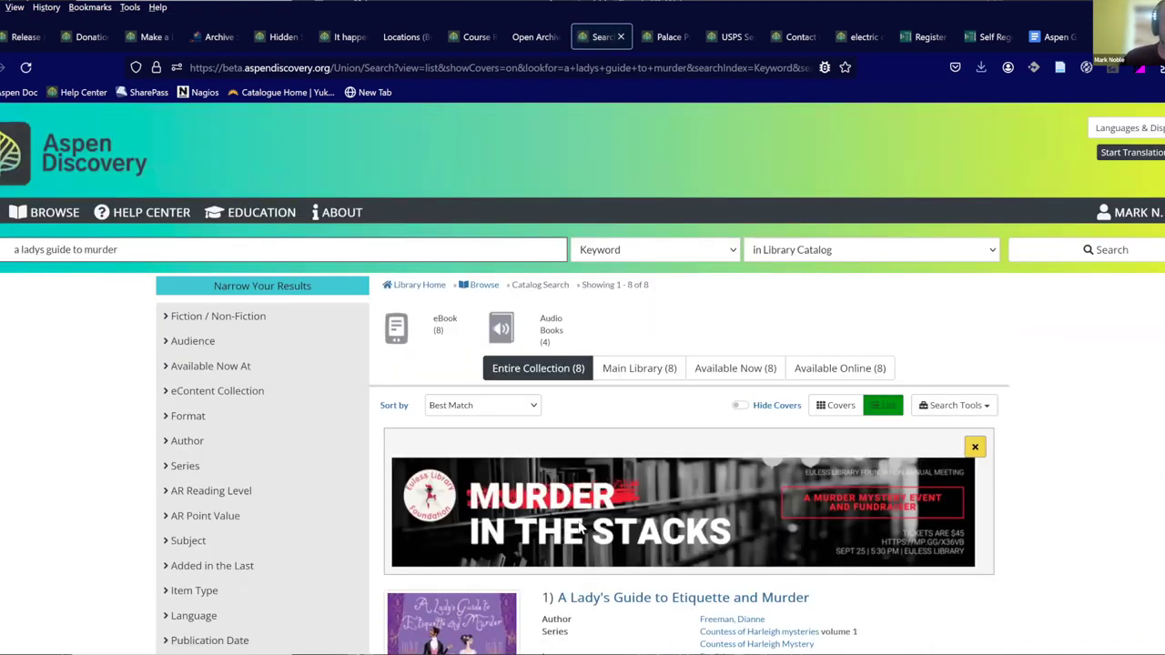
pyautogui.scroll(-3, 229, 249)
pyautogui.click(221, 234)
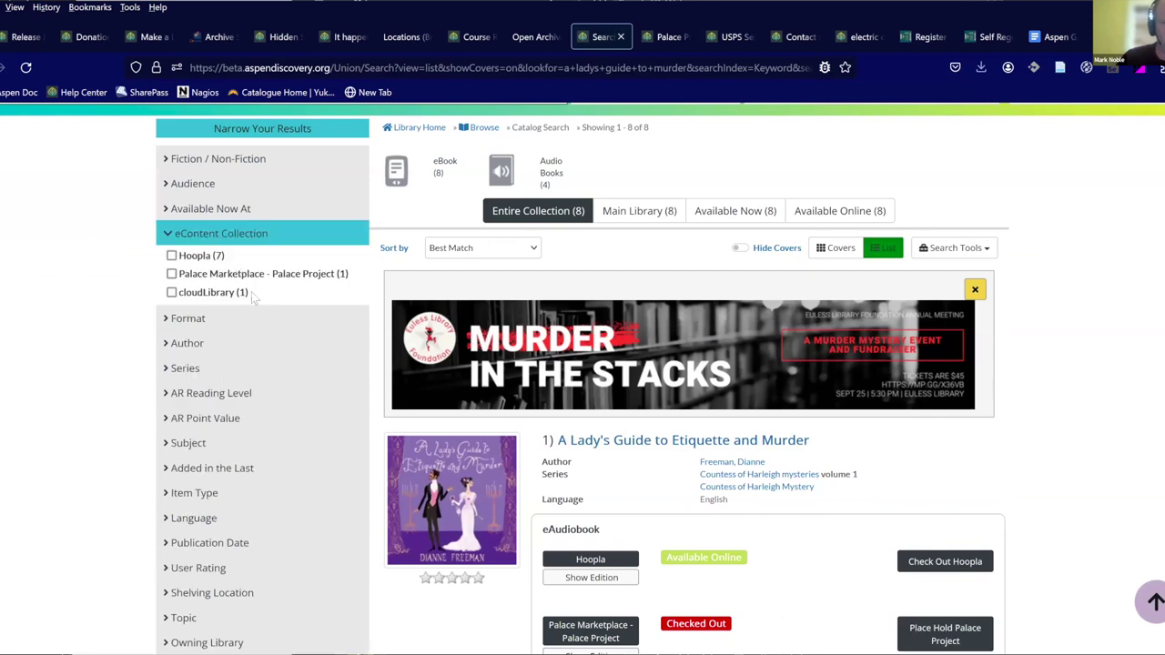
pyautogui.scroll(3, 387, 327)
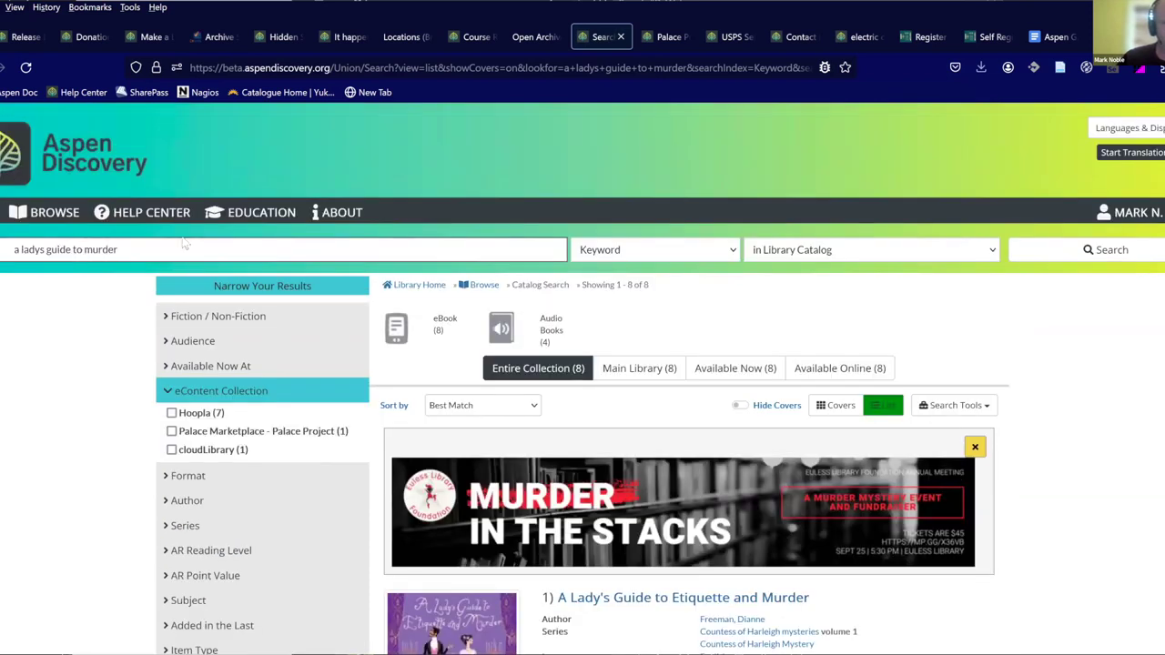
# Run a blank Library Catalog search and filter it by the eContent Collection value "Palace Marketplace - Palace Project".
pyautogui.tripleClick(208, 249)
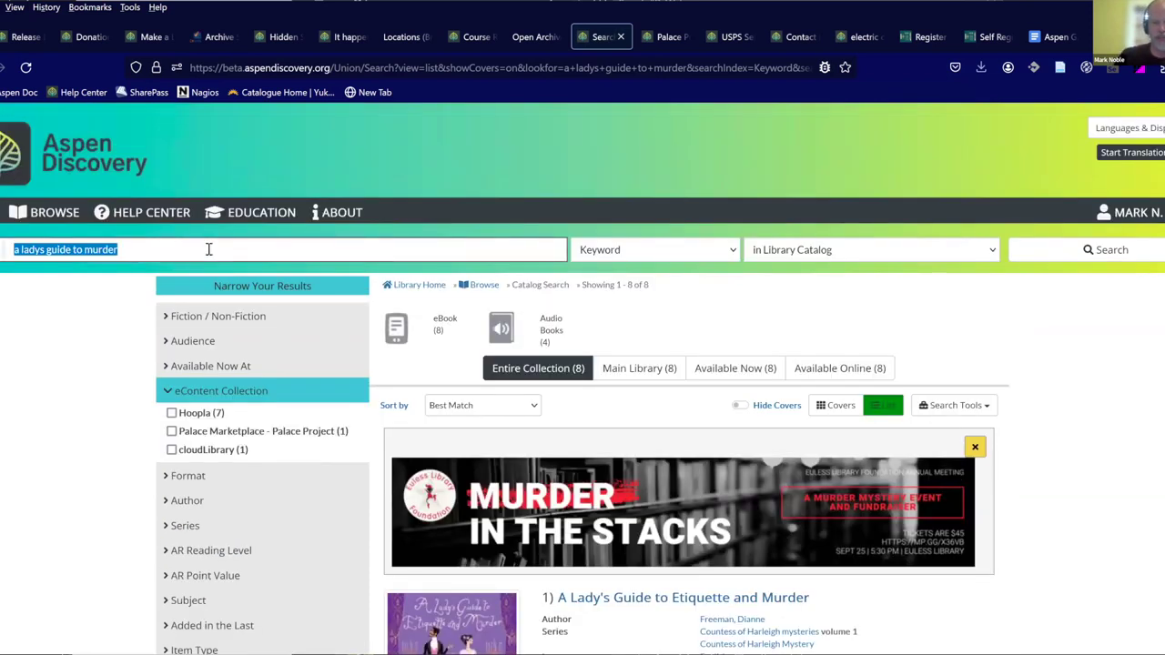
pyautogui.press('BackSpace')
pyautogui.press('Return')
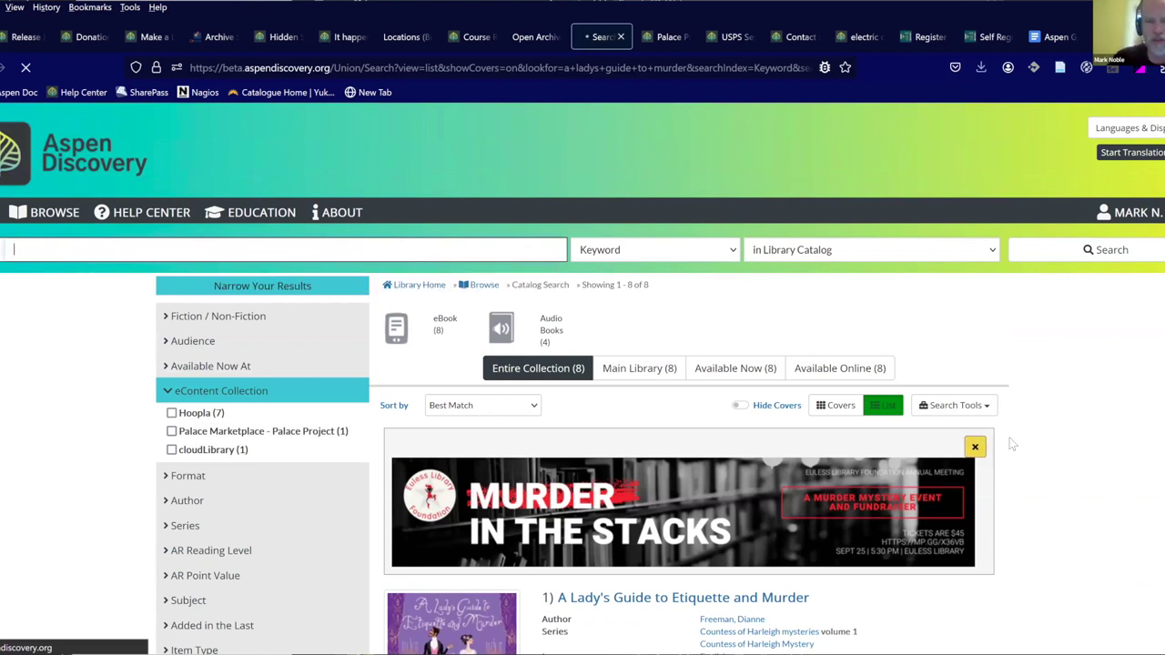
pyautogui.scroll(-2, 1010, 442)
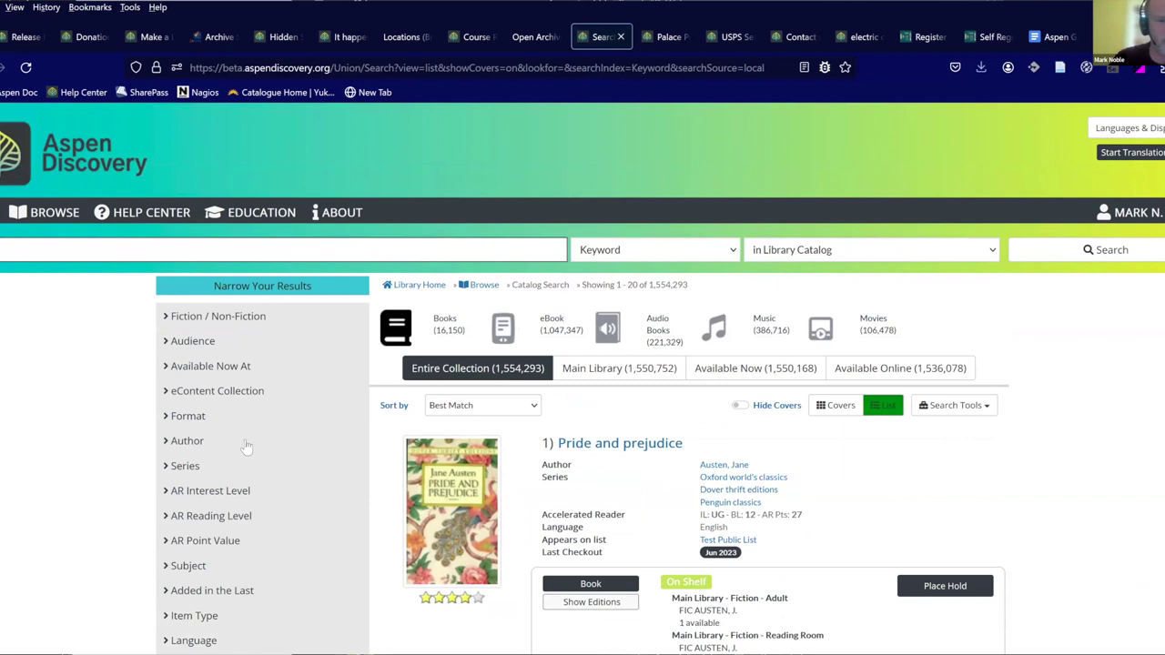
pyautogui.click(238, 396)
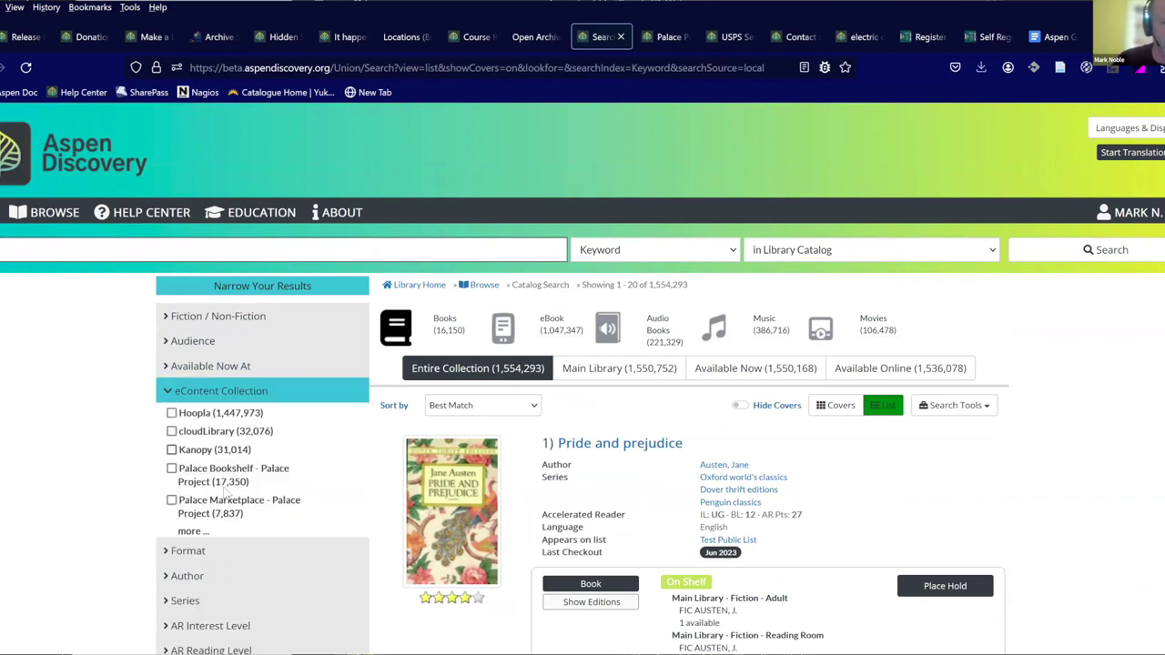
pyautogui.click(172, 500)
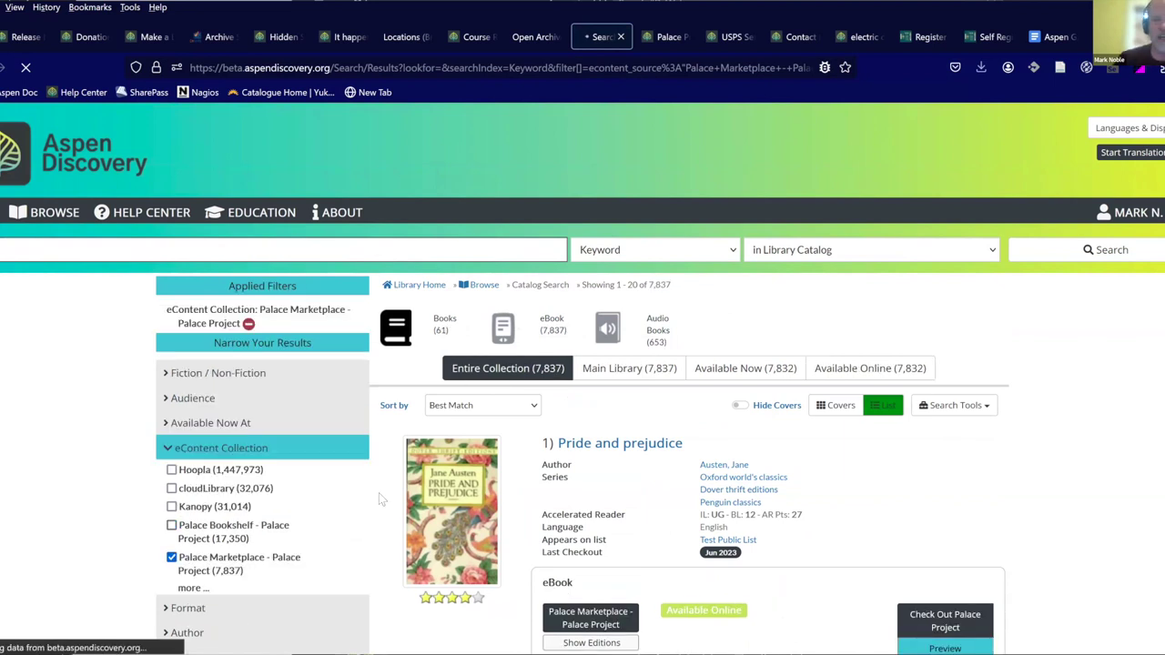
# Check out the Palace Project eBook "Pride and prejudice" from the filtered results and go to the account's checked-out titles.
pyautogui.scroll(-3, 640, 491)
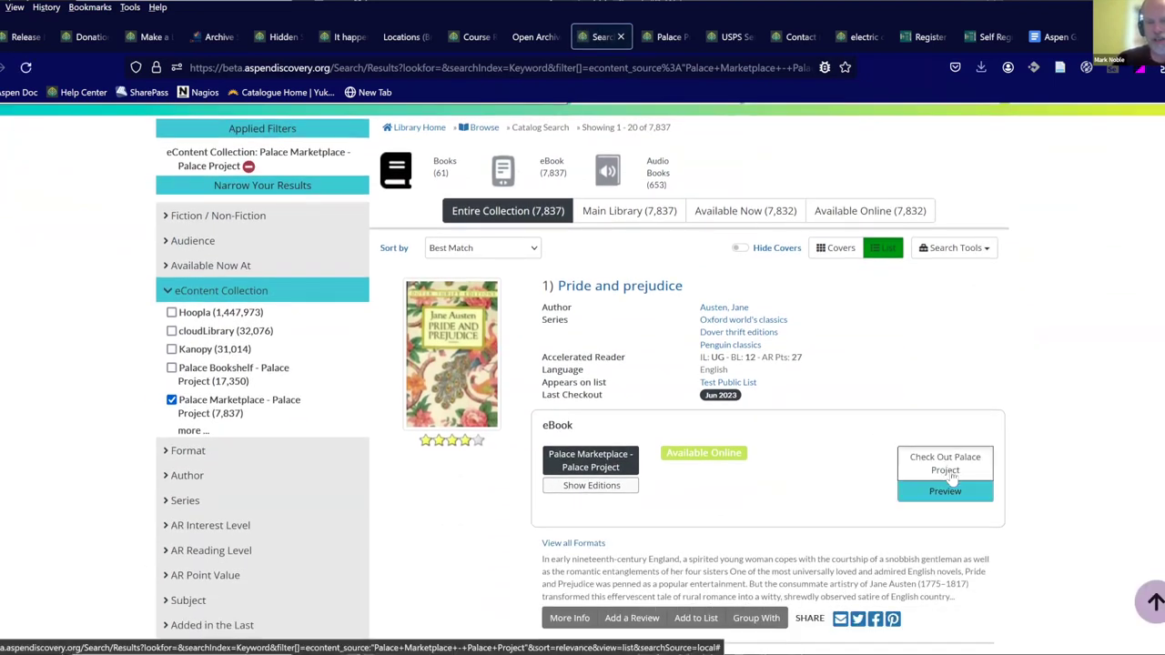
pyautogui.click(985, 462)
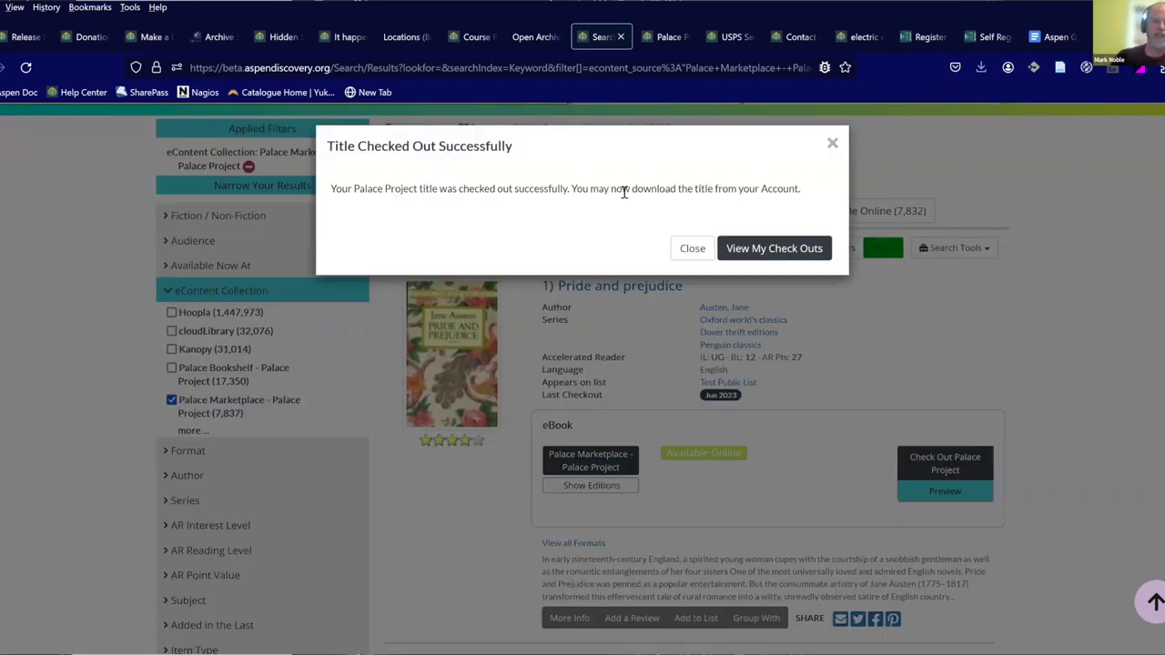
pyautogui.click(803, 249)
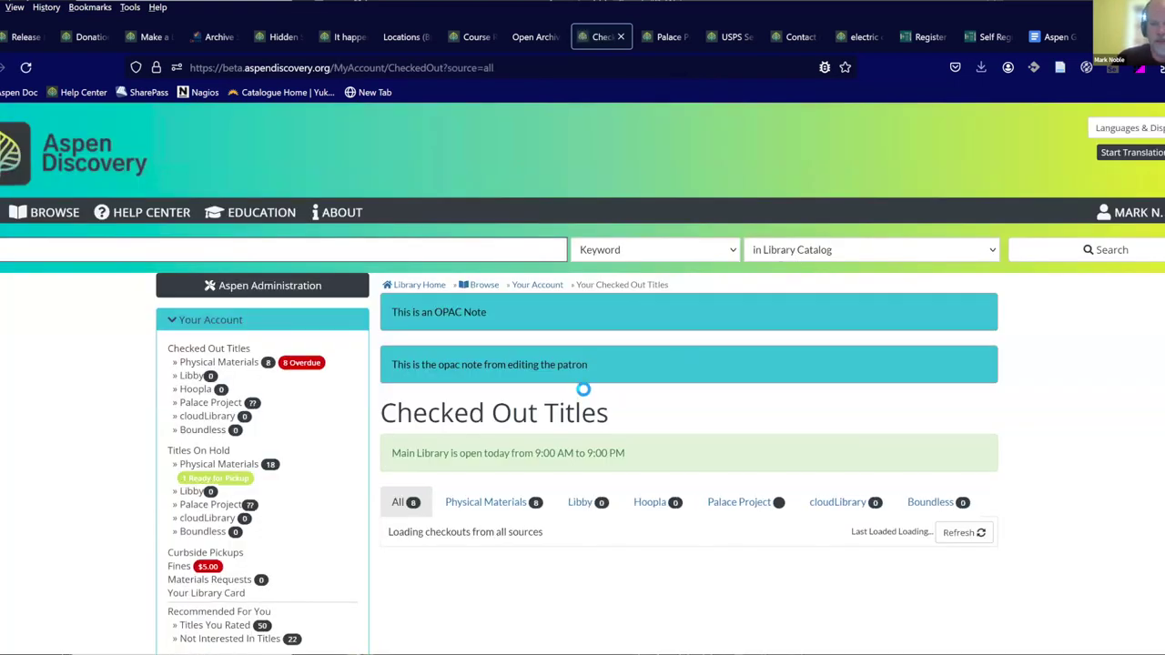
# Show only the Palace Project checkouts and look through the listed titles.
pyautogui.scroll(-3, 584, 387)
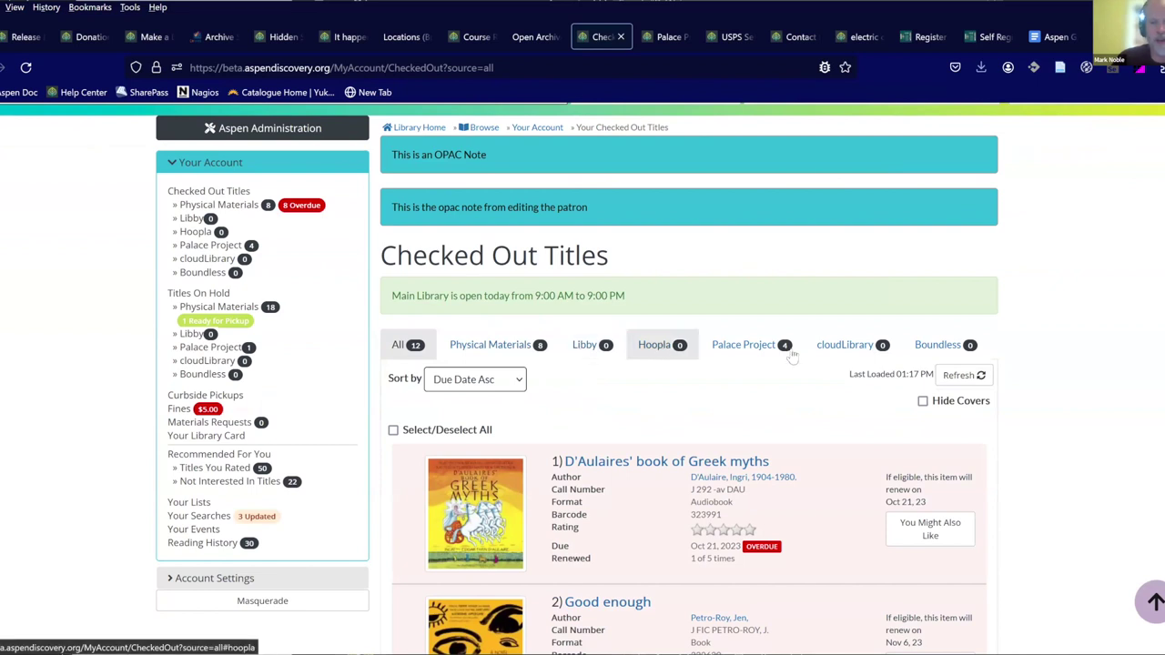
pyautogui.click(728, 354)
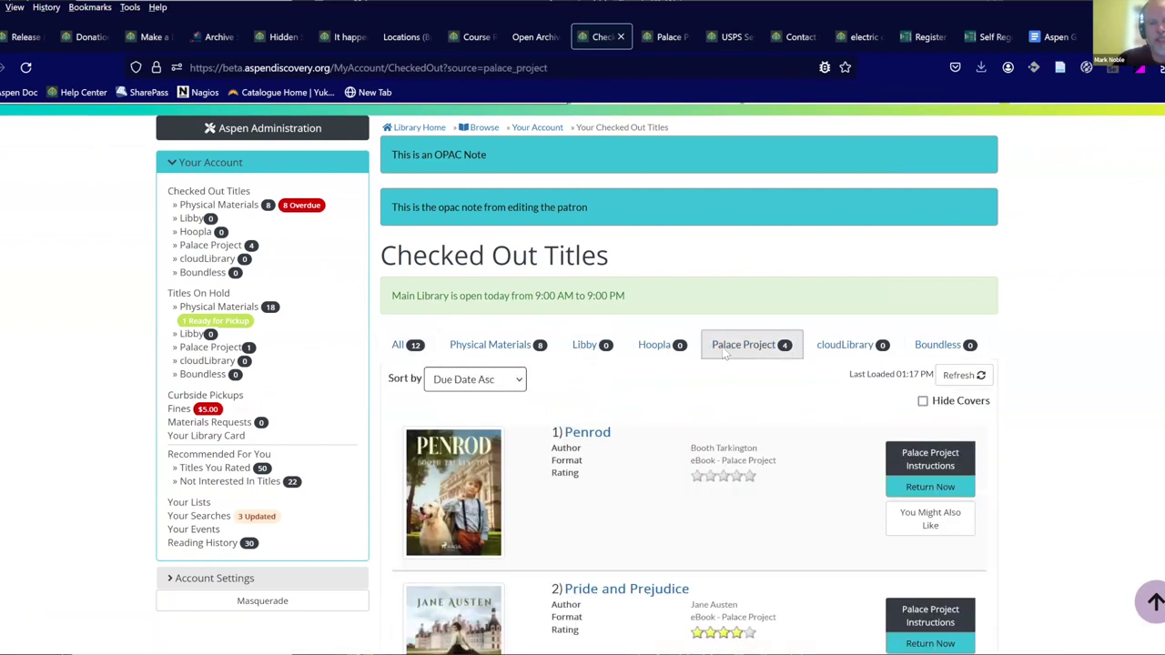
pyautogui.scroll(-3, 733, 355)
pyautogui.scroll(-2, 733, 353)
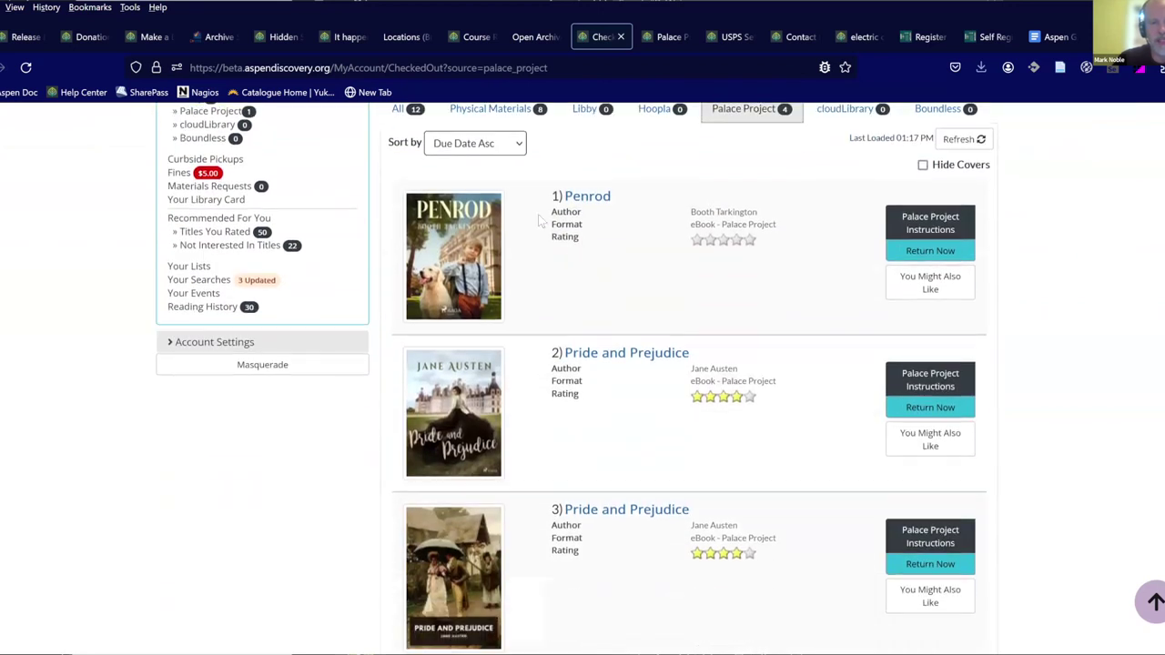
pyautogui.scroll(-2, 613, 537)
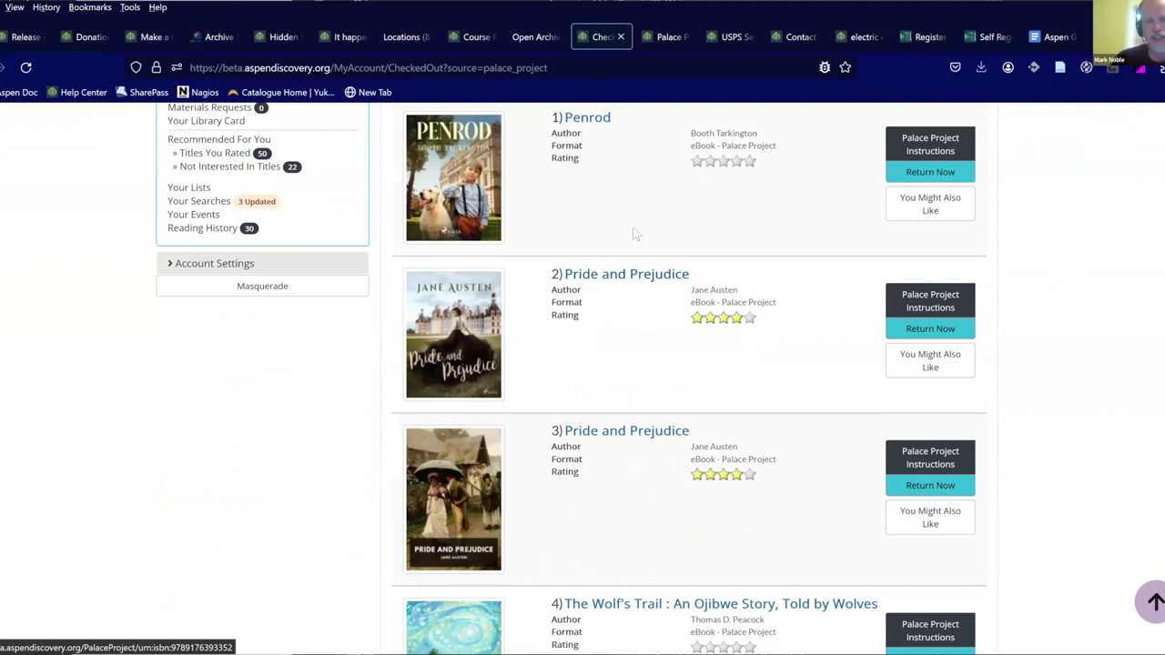
pyautogui.scroll(-4, 781, 383)
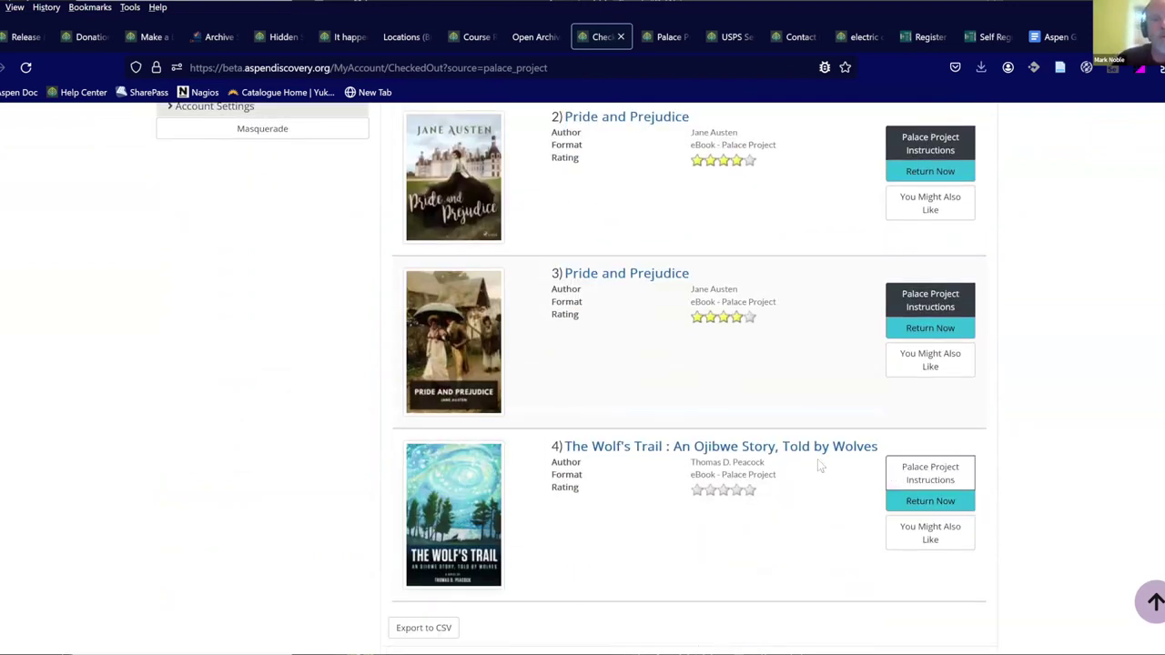
pyautogui.scroll(8, 772, 440)
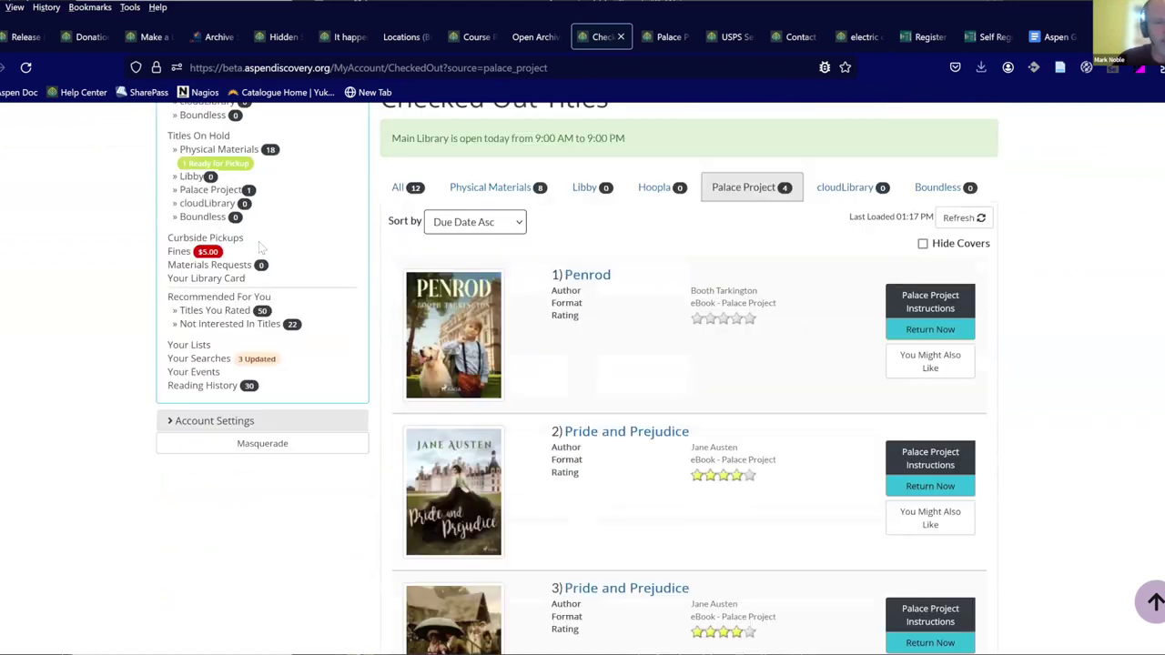
# Show the account's Palace Project holds and review the pending hold.
pyautogui.click(195, 192)
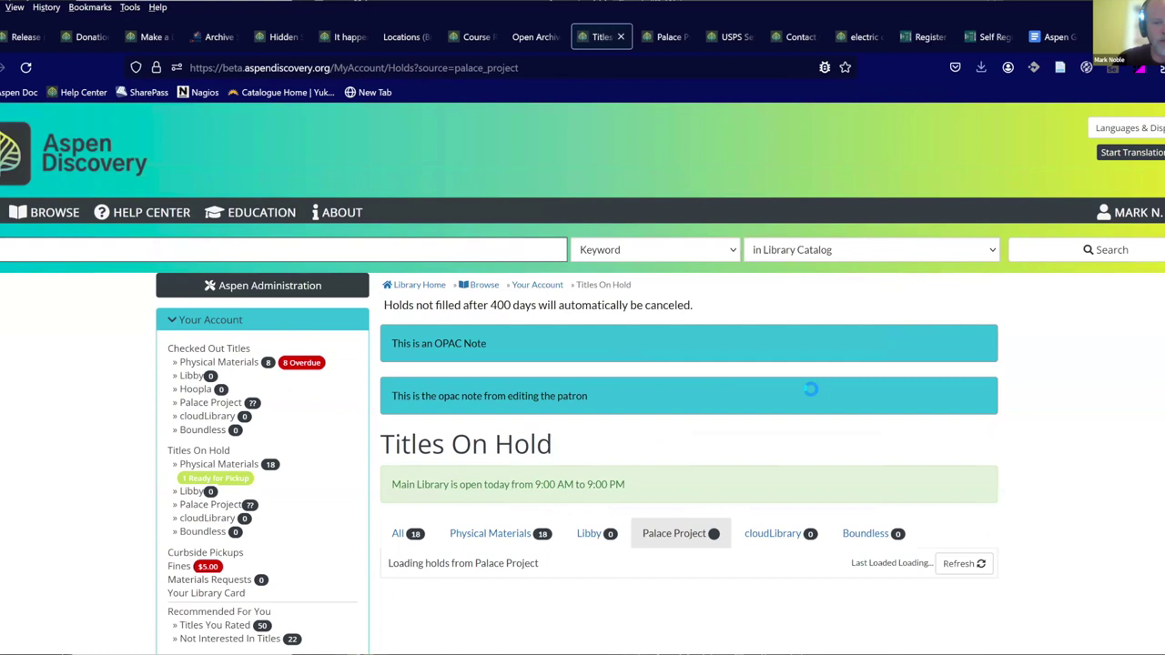
pyautogui.scroll(-2, 805, 391)
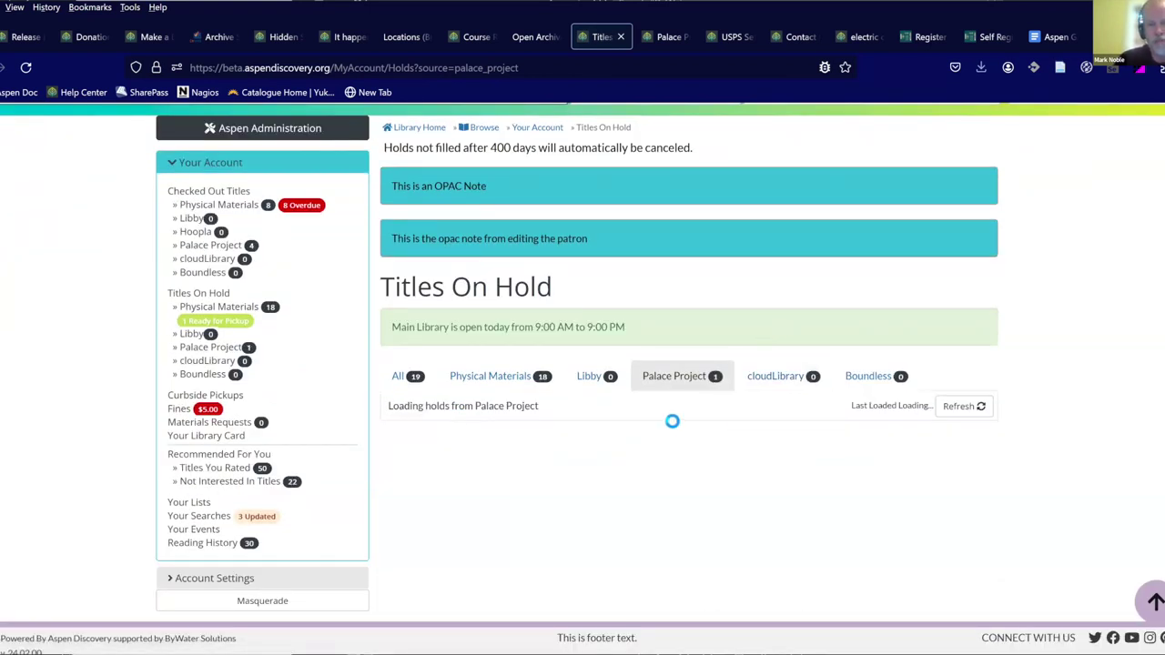
pyautogui.scroll(-4, 879, 398)
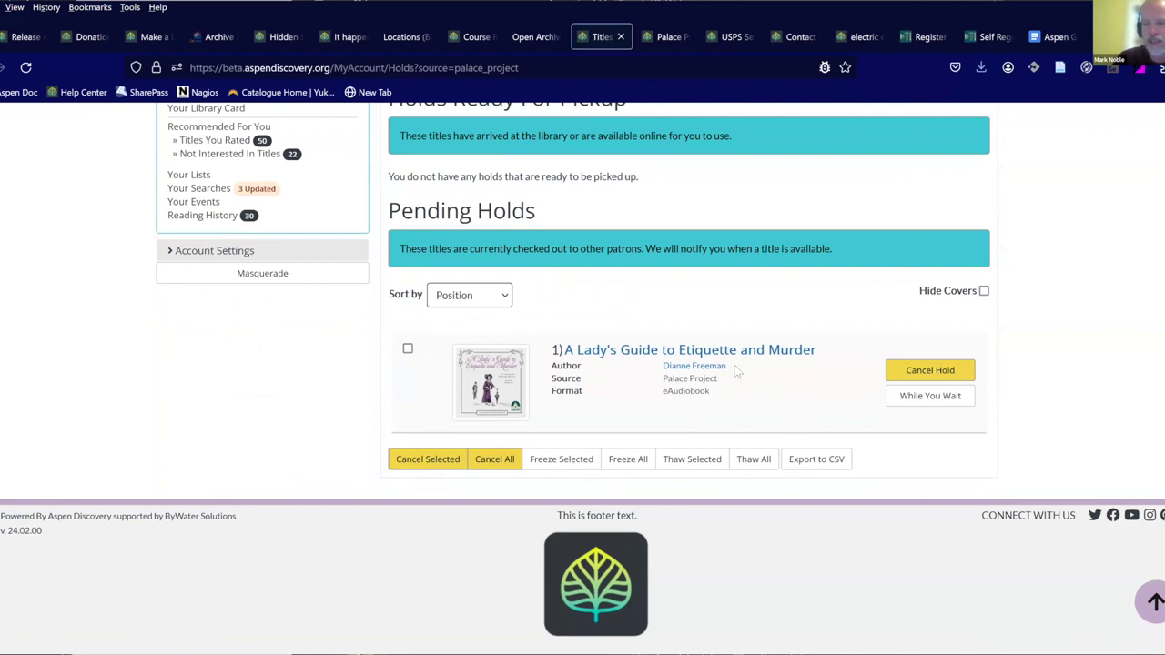
pyautogui.scroll(4, 526, 377)
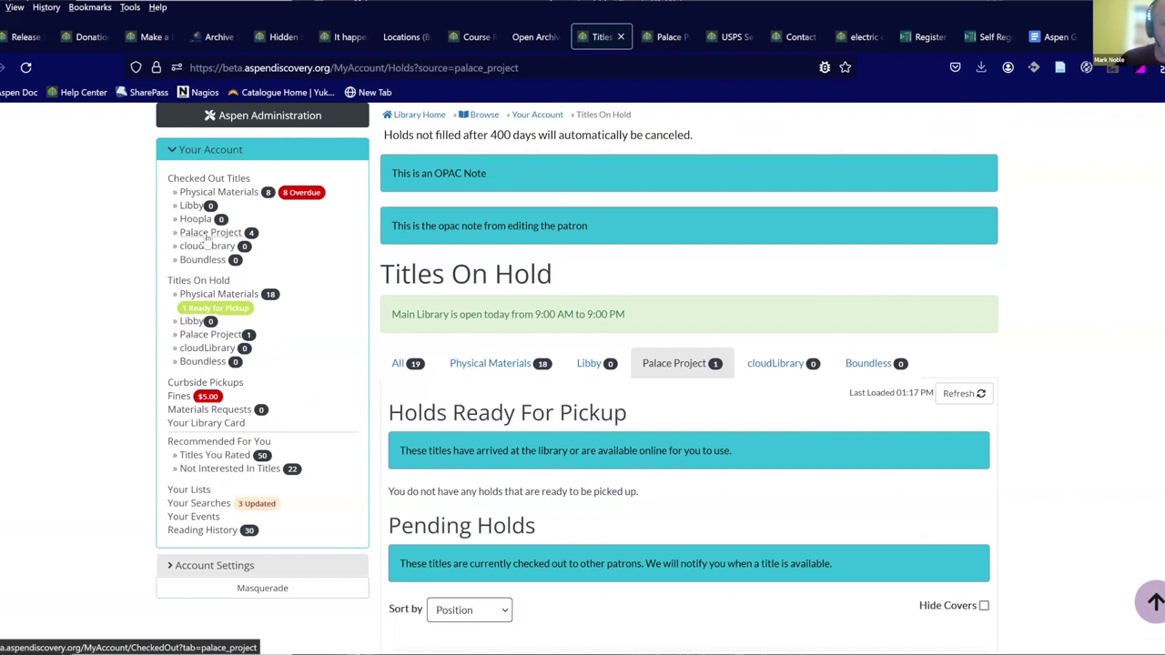
# Return to the Palace Project checkouts, read a title's Palace Project instructions, and close them.
pyautogui.click(208, 236)
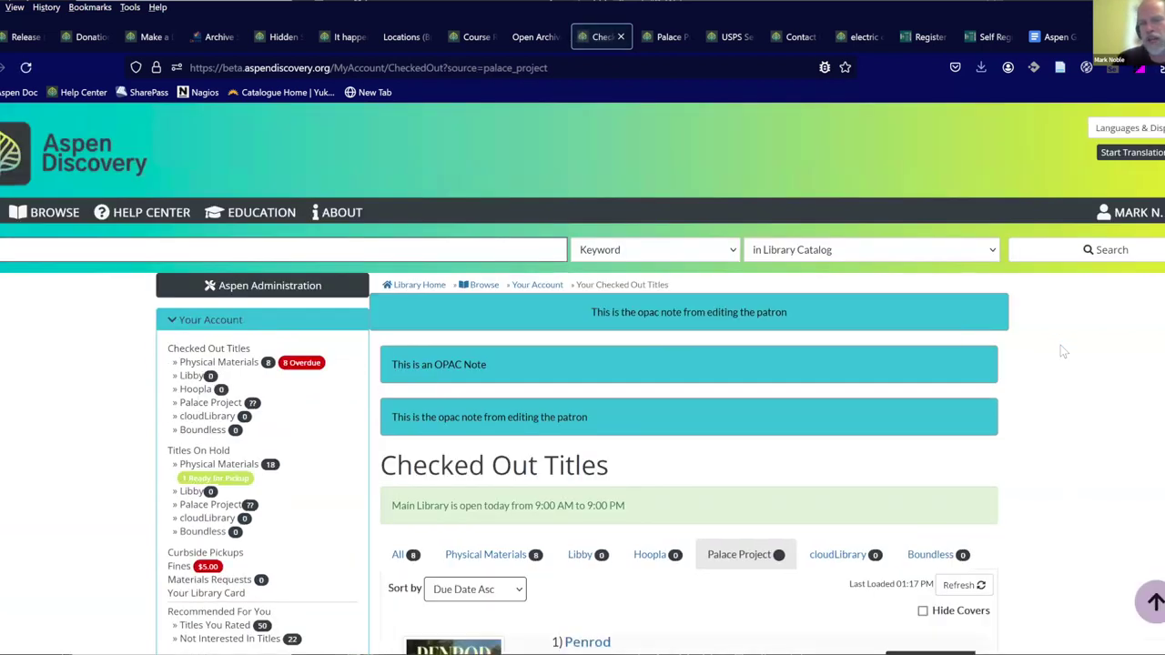
pyautogui.scroll(-3, 1060, 345)
pyautogui.scroll(-4, 1059, 341)
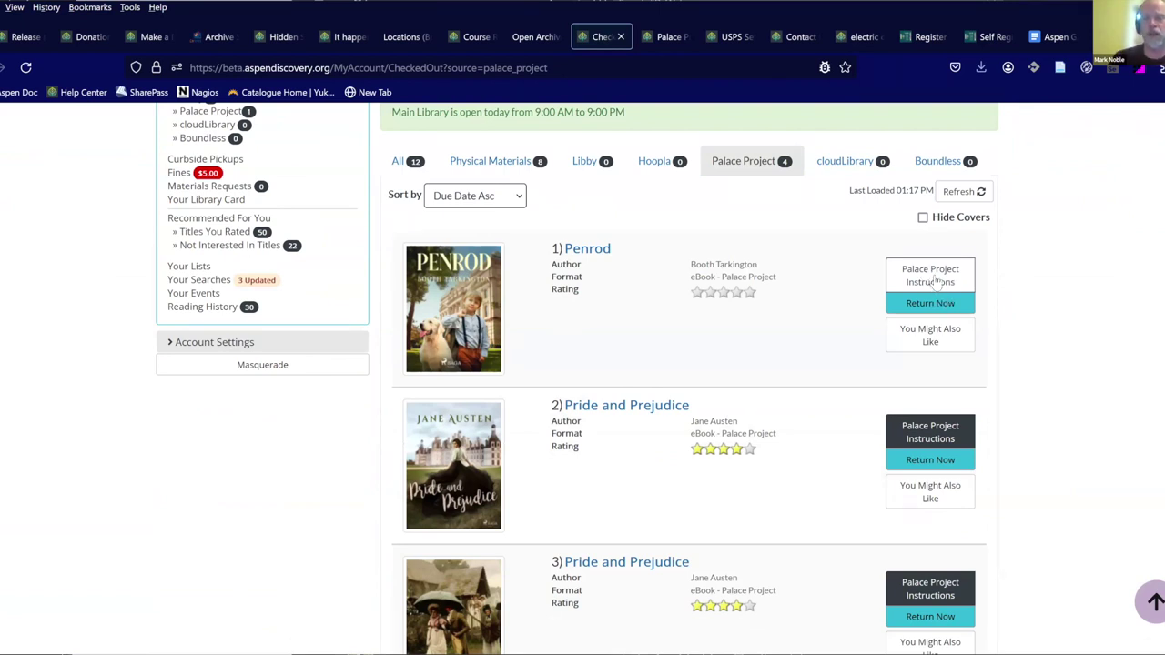
pyautogui.click(955, 333)
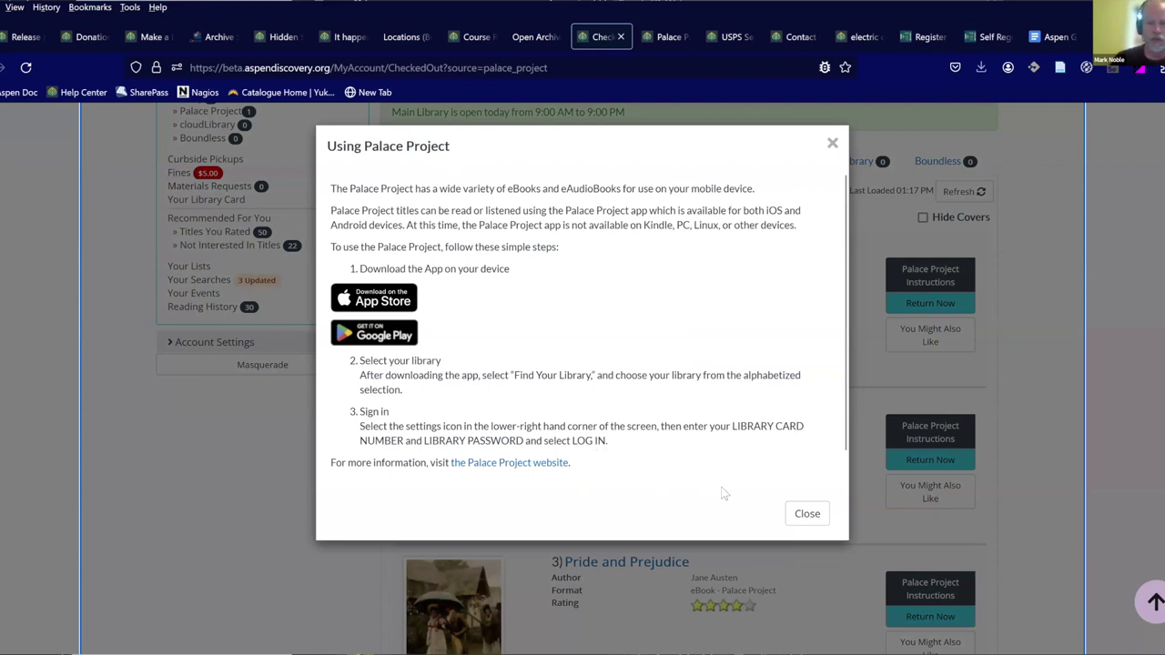
pyautogui.scroll(-1, 741, 446)
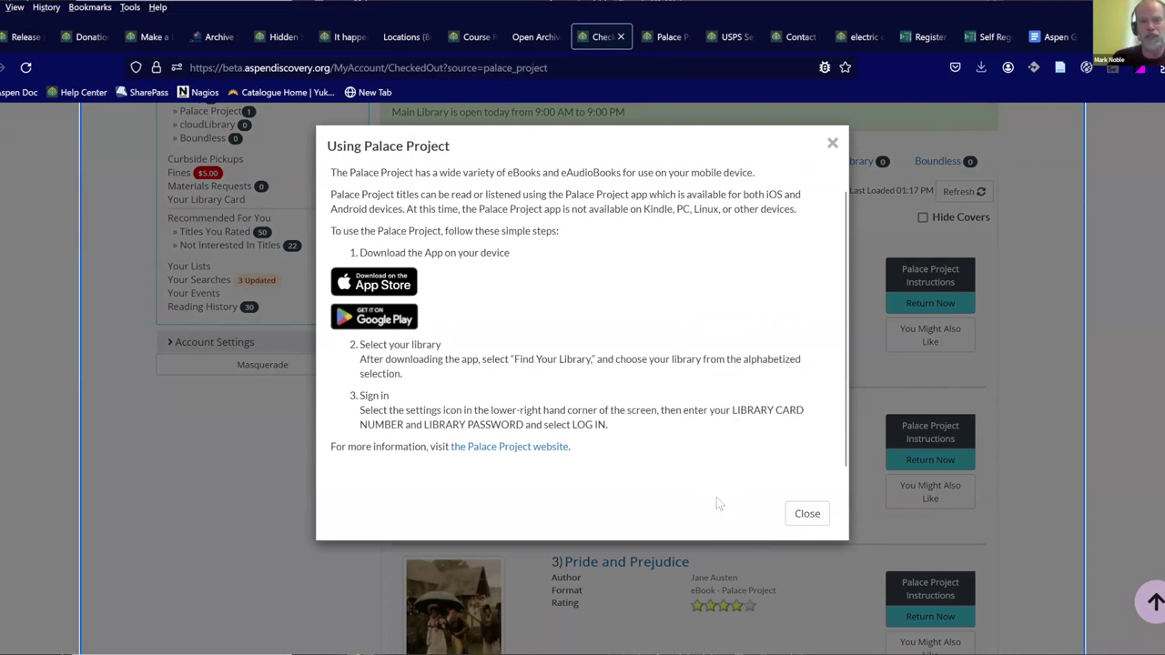
pyautogui.click(806, 514)
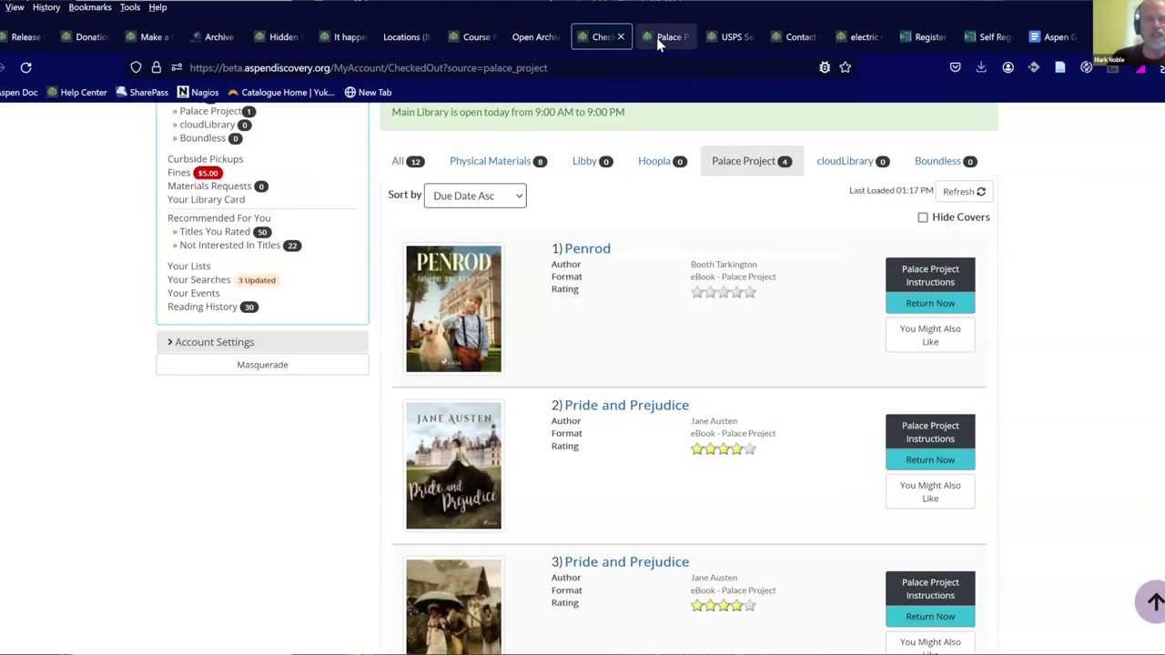
# Go to the Palace Project settings and show the Default text of Instructions For Using Palace Project.
pyautogui.click(662, 37)
pyautogui.scroll(5, 605, 235)
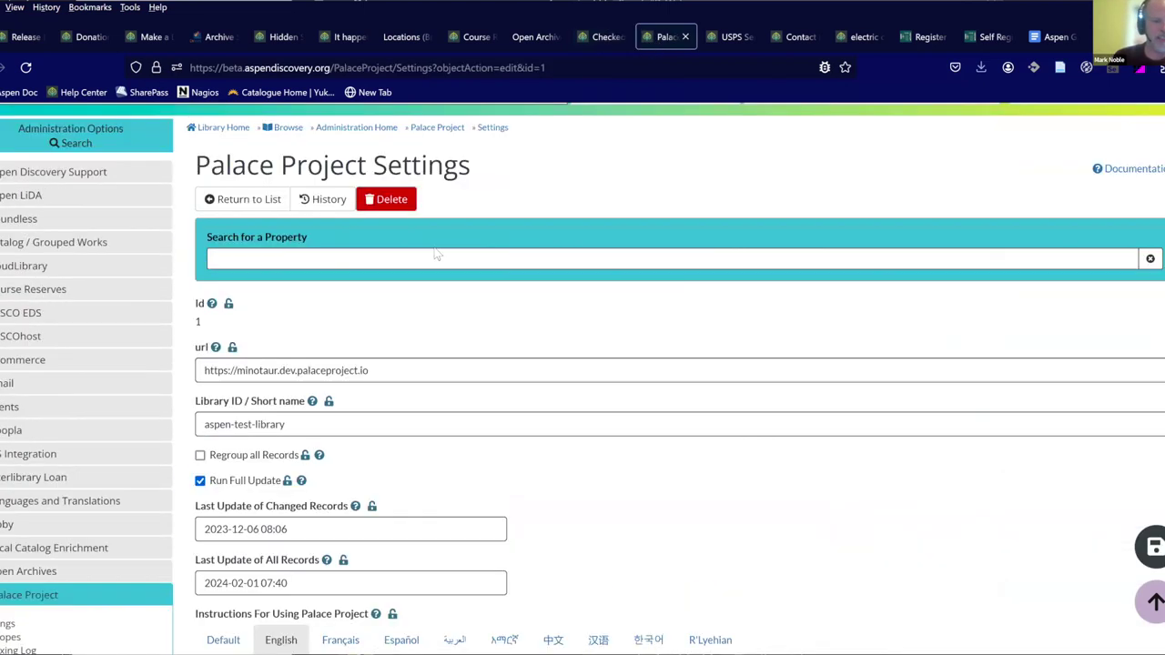
pyautogui.scroll(-3, 477, 337)
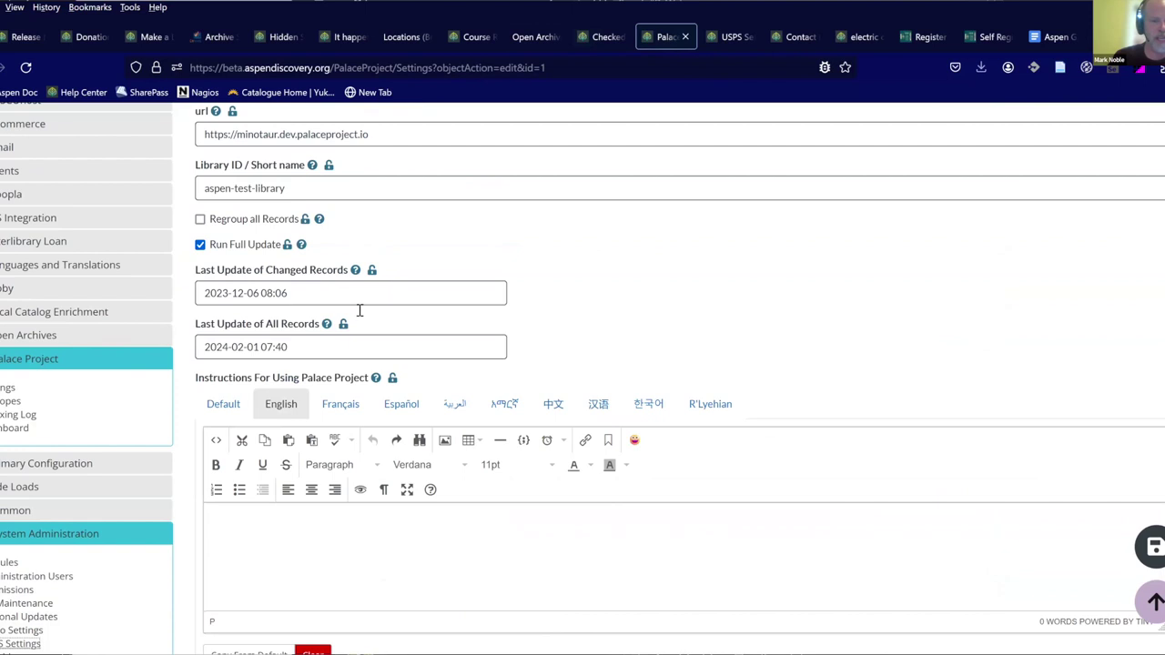
pyautogui.scroll(-3, 475, 344)
pyautogui.click(223, 246)
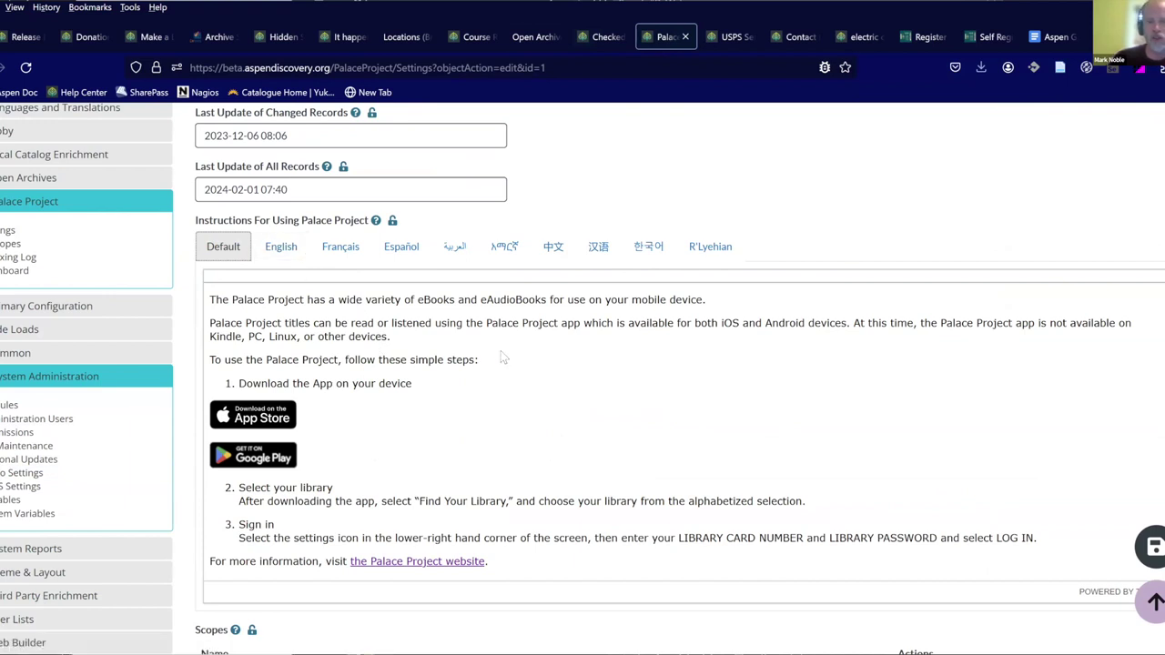
# Copy the default usage instructions into the English version and center the App Store and Google Play badges.
pyautogui.click(291, 252)
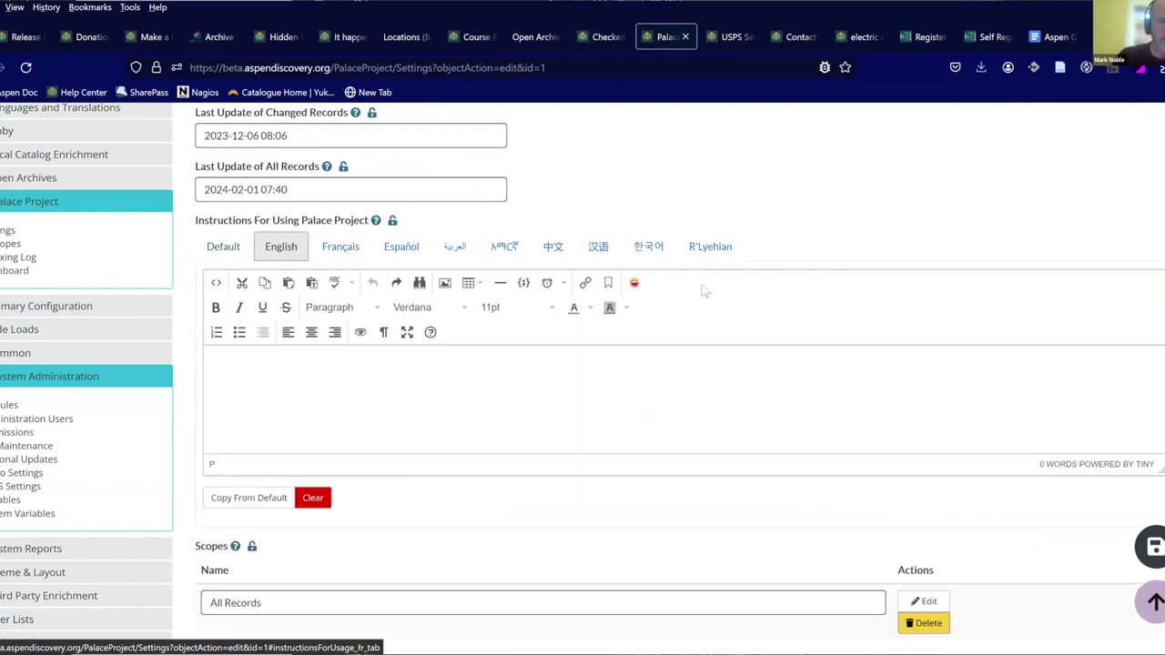
pyautogui.click(267, 504)
pyautogui.scroll(-3, 477, 443)
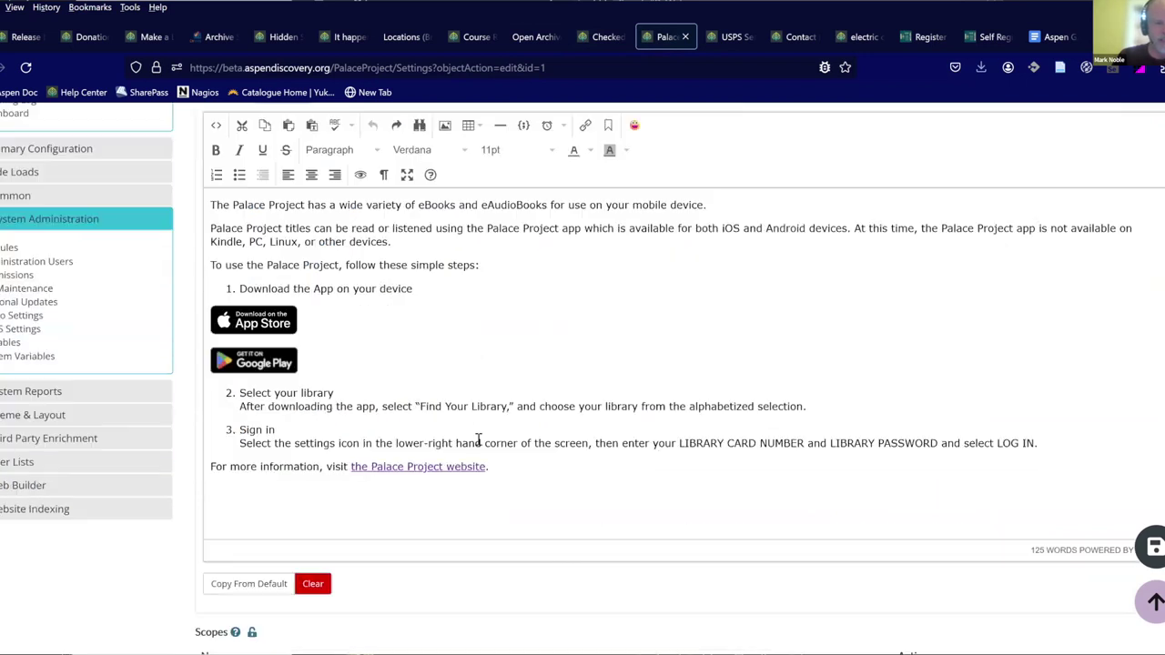
pyautogui.moveTo(323, 358); pyautogui.dragTo(222, 317)
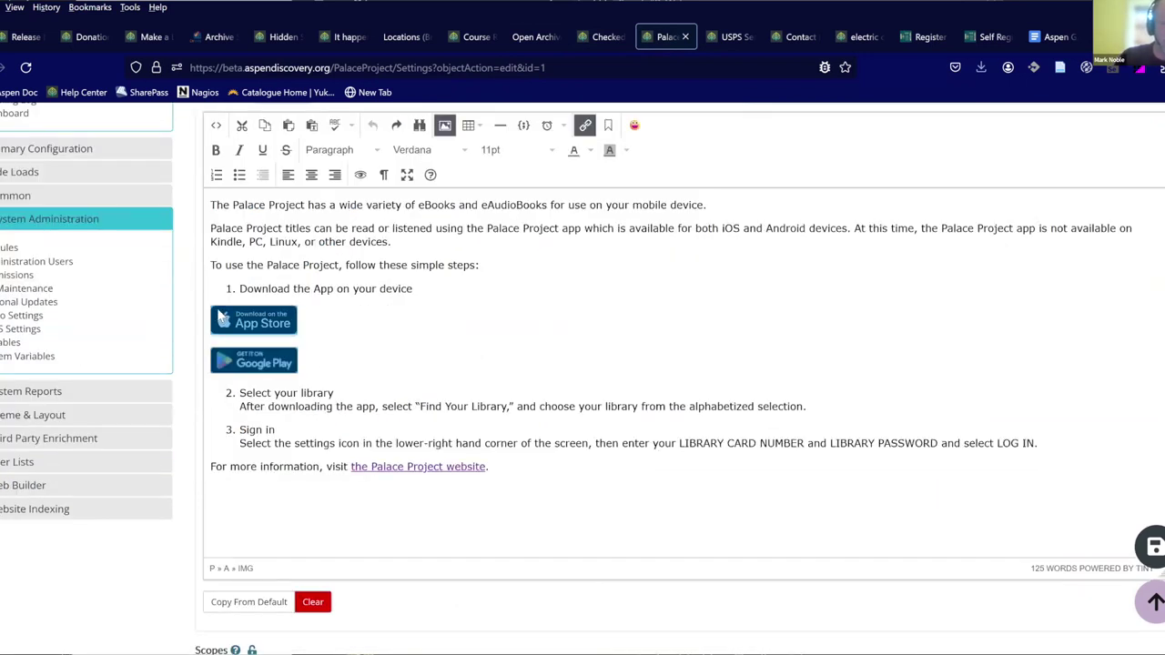
pyautogui.click(311, 175)
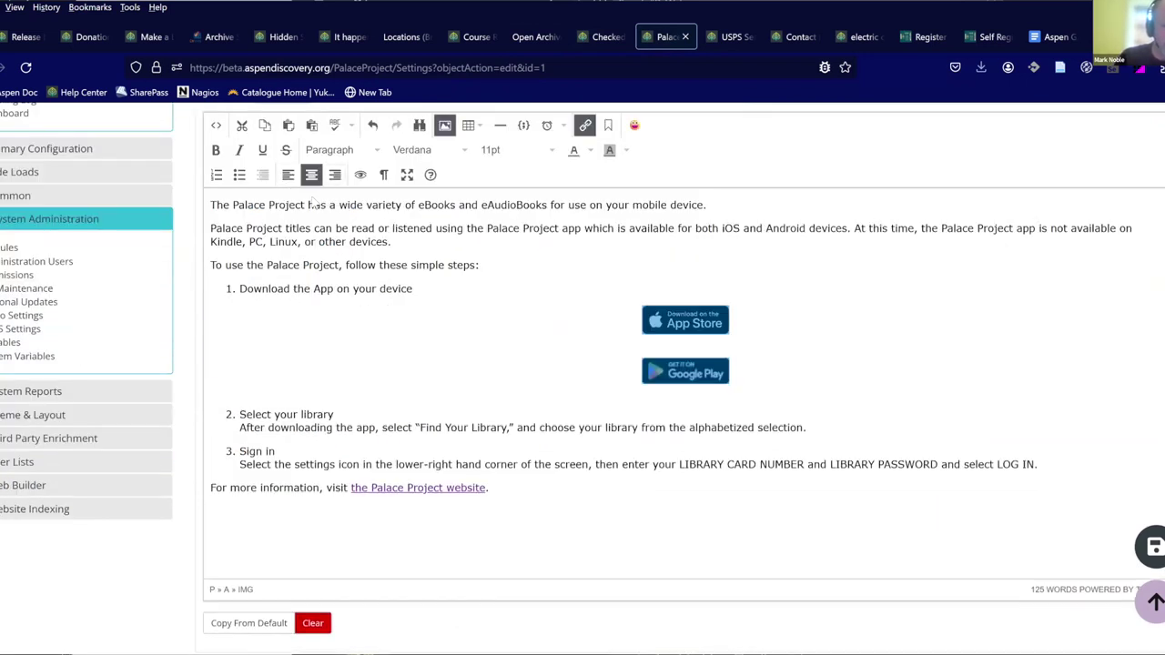
# Make "The Palace Project" bold at the start of the English instructions' first sentence.
pyautogui.click(488, 290)
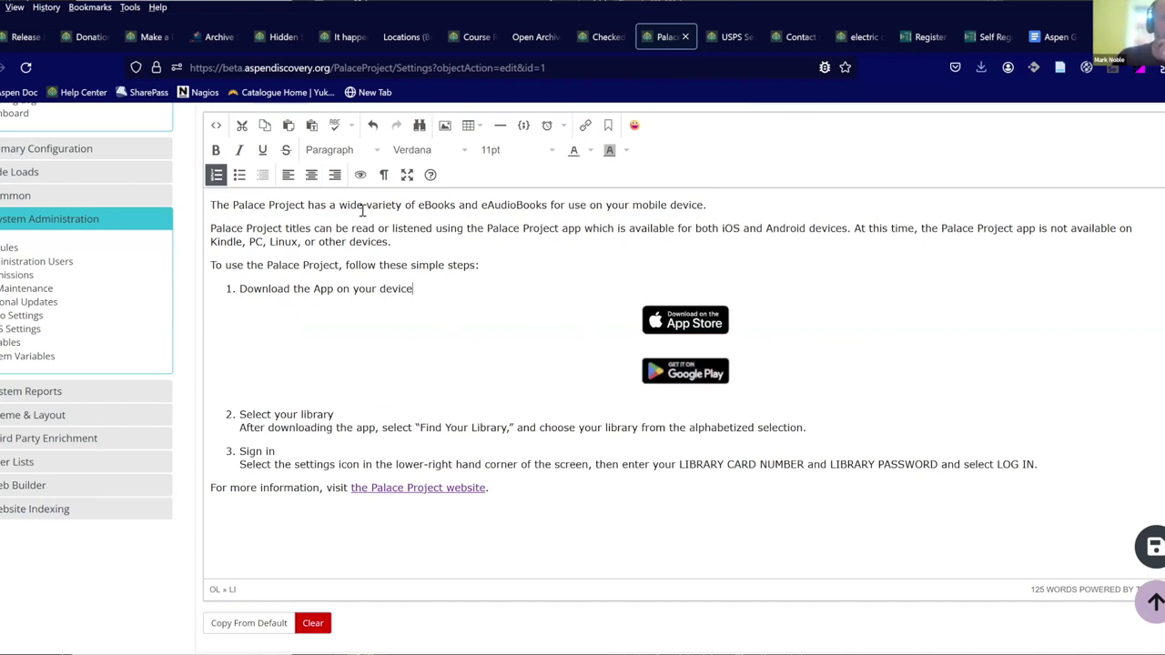
pyautogui.moveTo(305, 204); pyautogui.dragTo(211, 205)
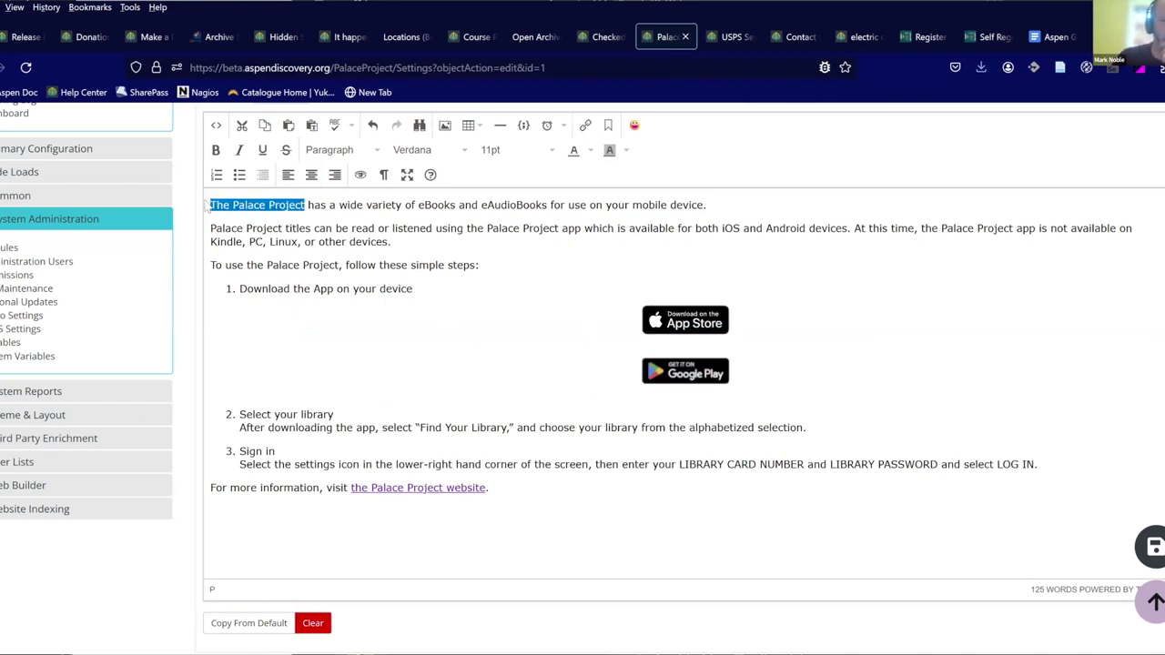
pyautogui.click(222, 154)
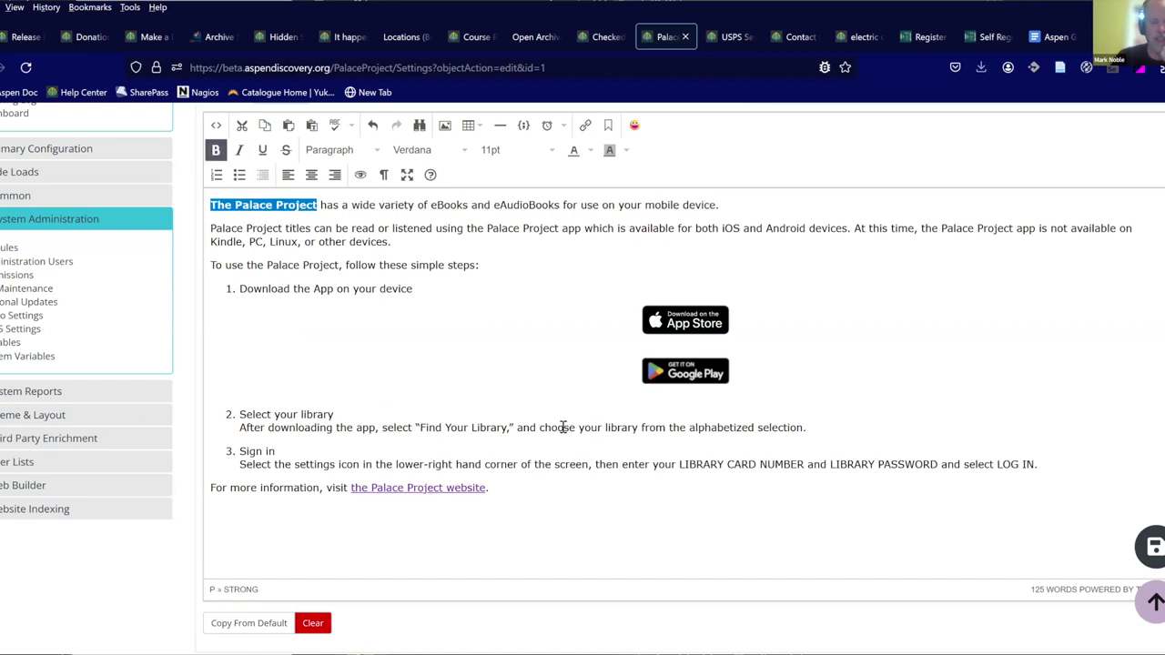
# Replace "your library" with a bold "BETA" in the "Select your library" instruction.
pyautogui.moveTo(579, 426); pyautogui.dragTo(639, 428)
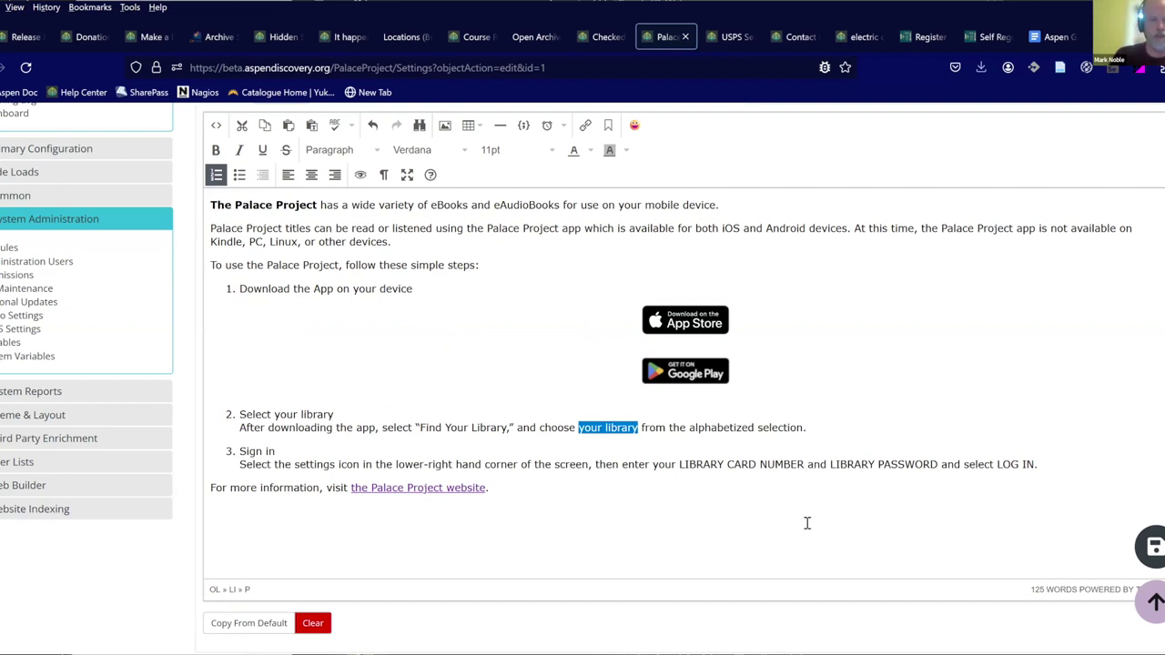
pyautogui.write('BE')
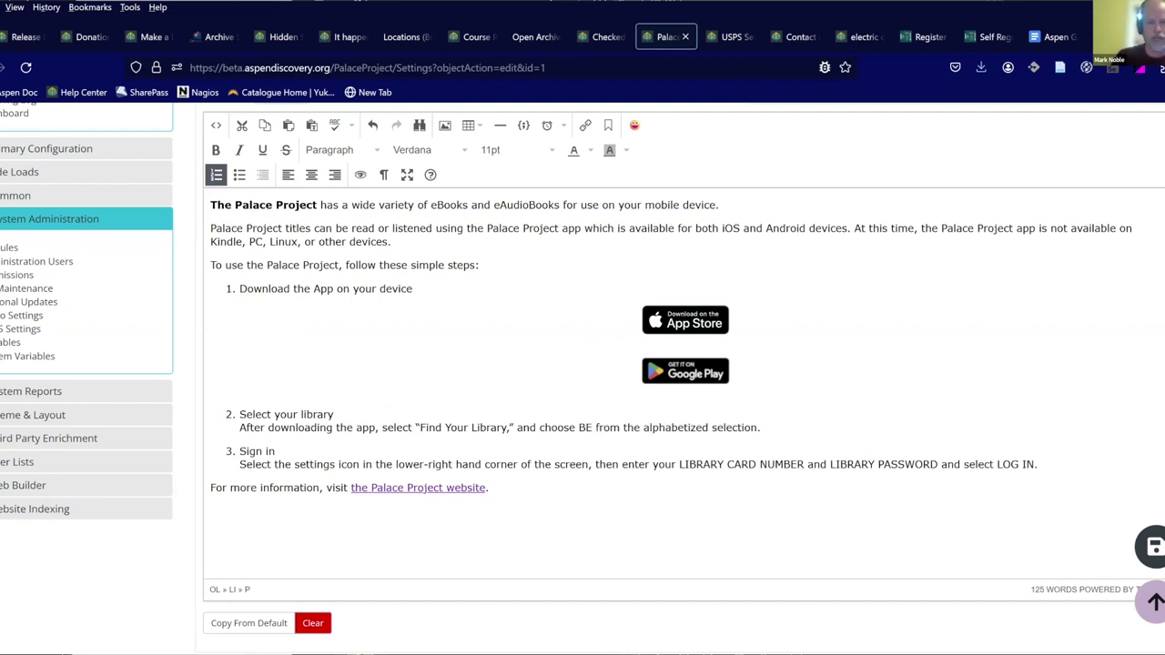
pyautogui.write('TA')
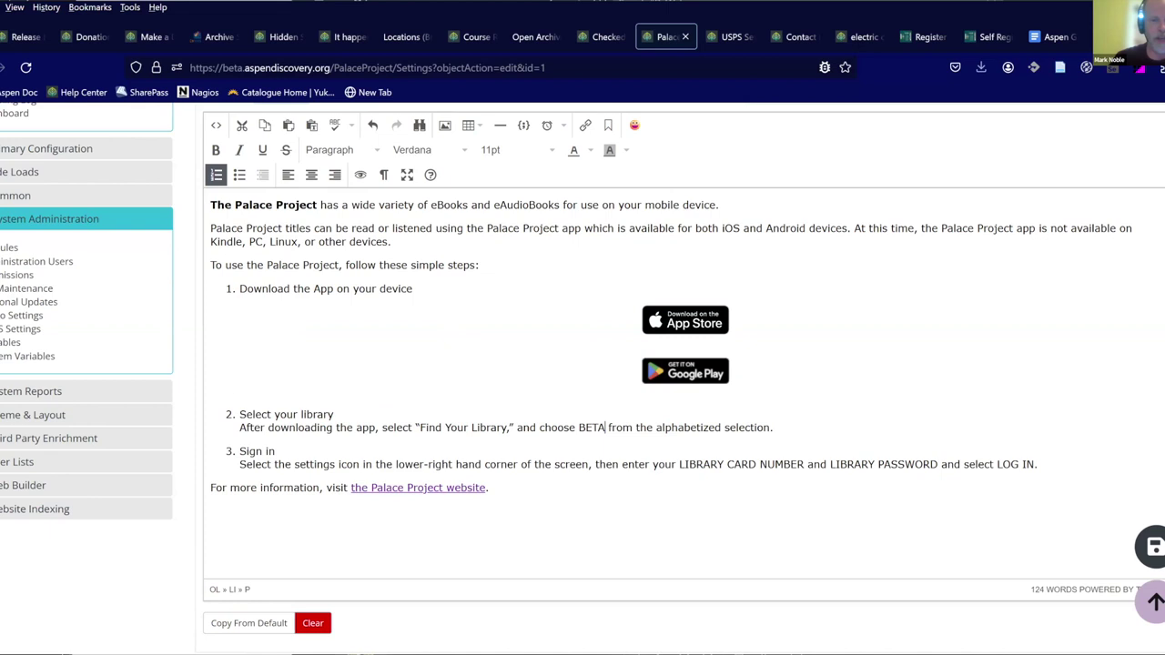
pyautogui.doubleClick(591, 427)
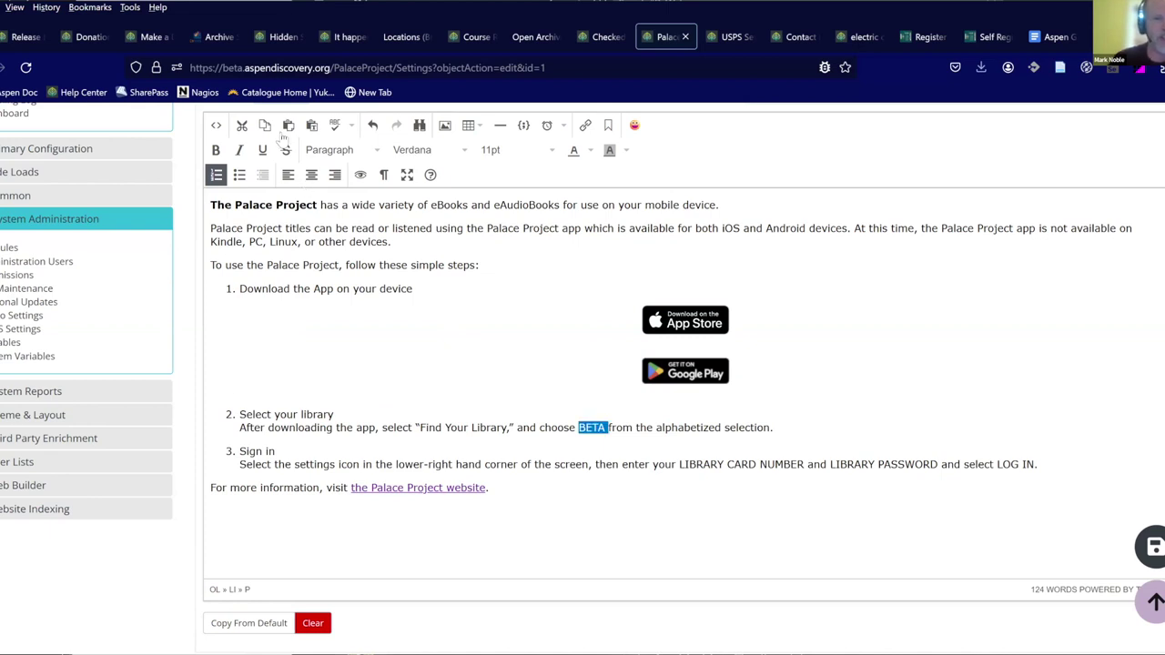
pyautogui.click(215, 150)
pyautogui.click(793, 416)
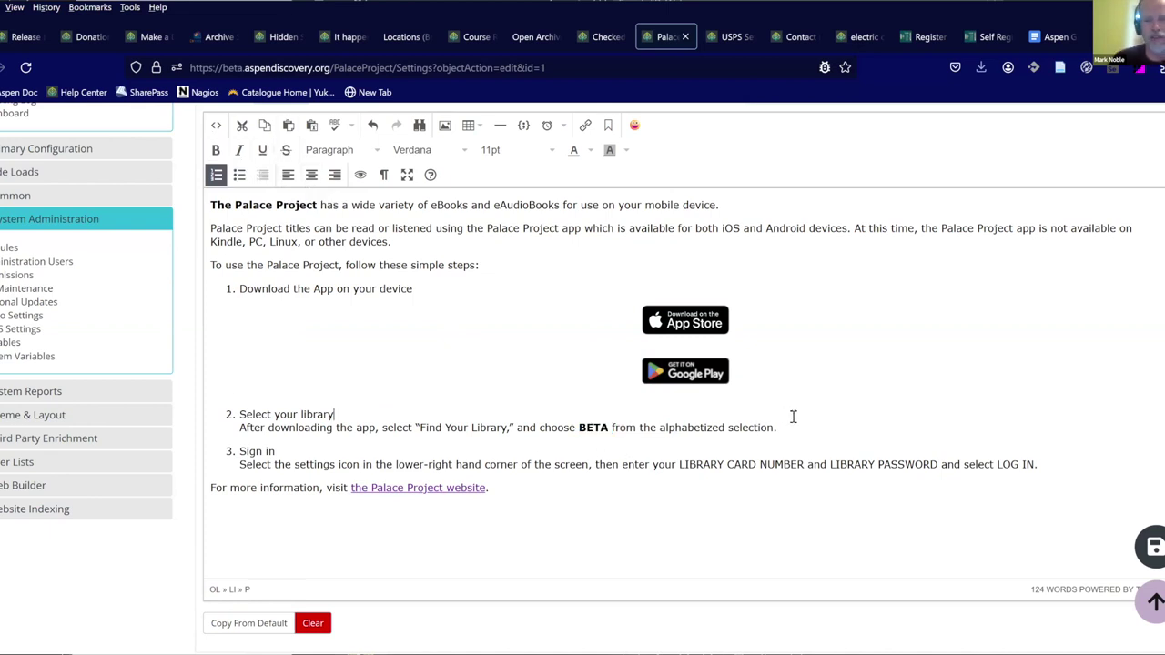
# Change "LIBRARY PASSWORD" to "PIN" in the sign-in instruction and save the Palace Project settings.
pyautogui.scroll(-2, 791, 418)
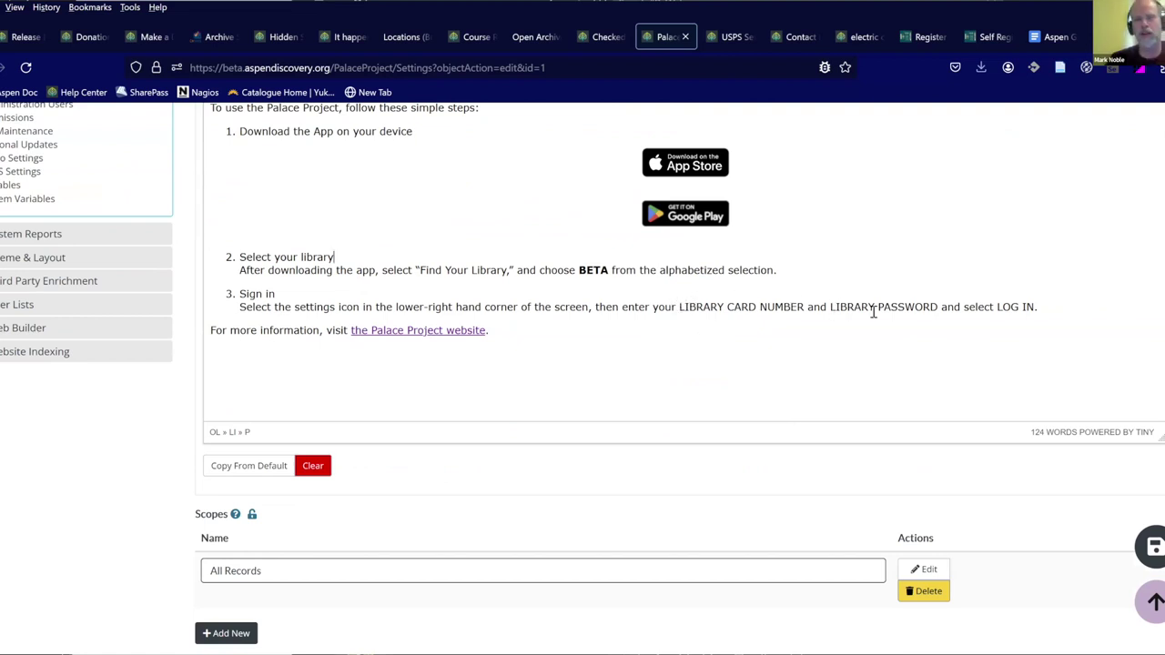
pyautogui.moveTo(830, 308); pyautogui.dragTo(939, 305)
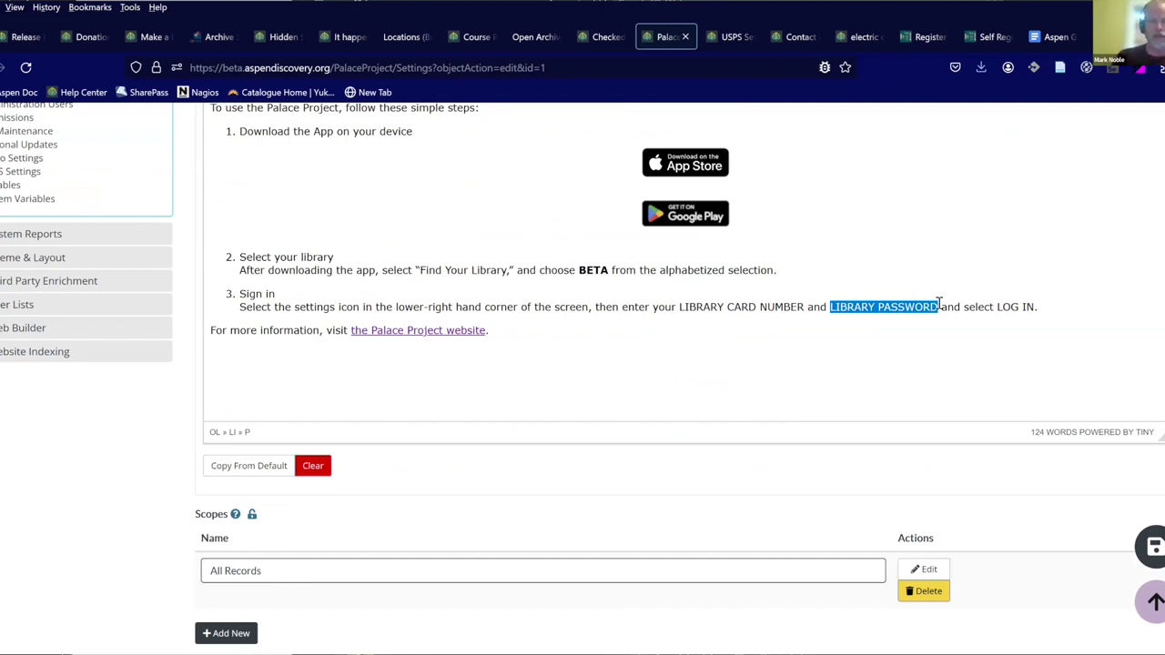
pyautogui.write('PIN')
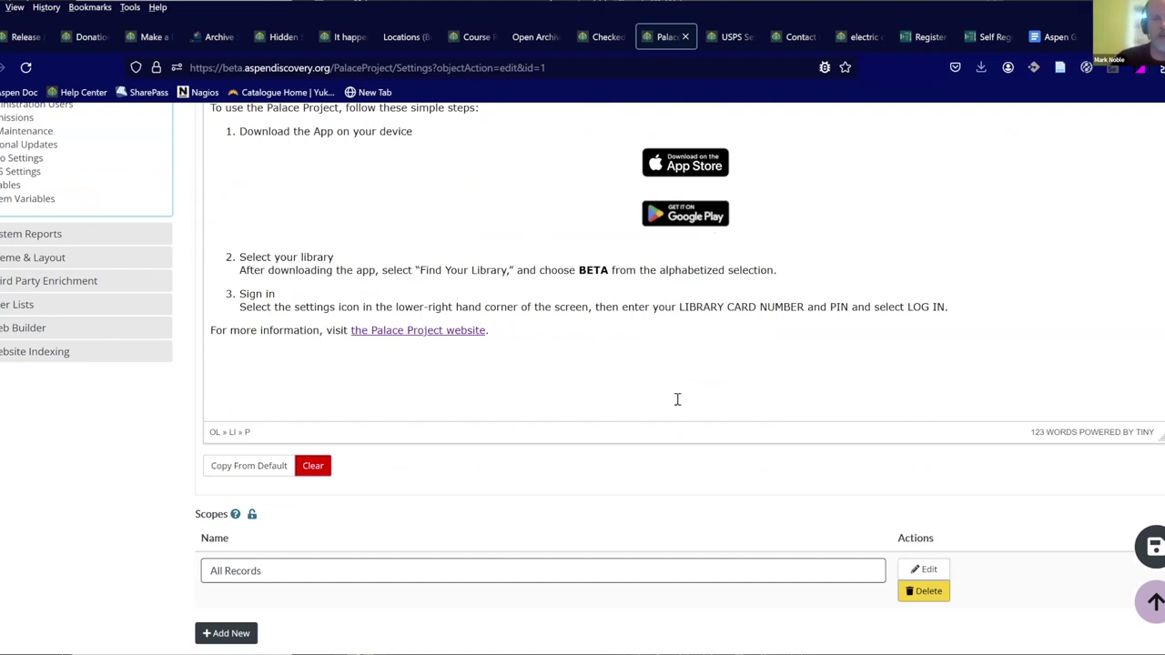
pyautogui.scroll(-1, 678, 395)
pyautogui.scroll(-2, 678, 396)
pyautogui.click(270, 455)
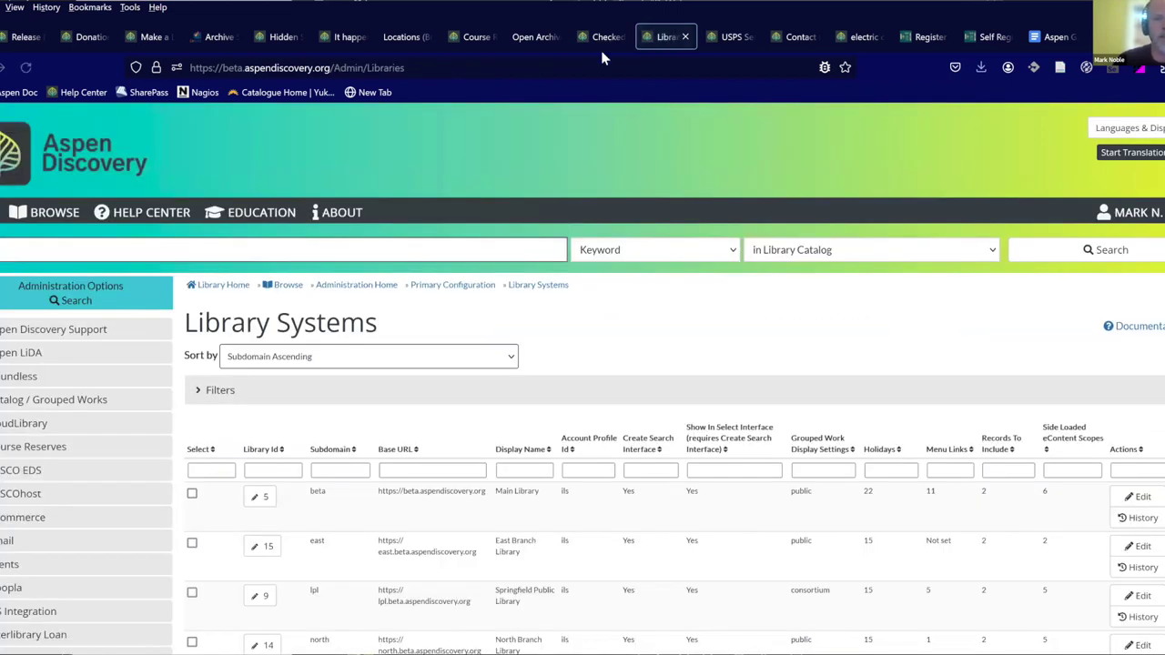
# Return to the Palace Project checkouts and open the instructions for Penrod to check the customized text.
pyautogui.click(603, 38)
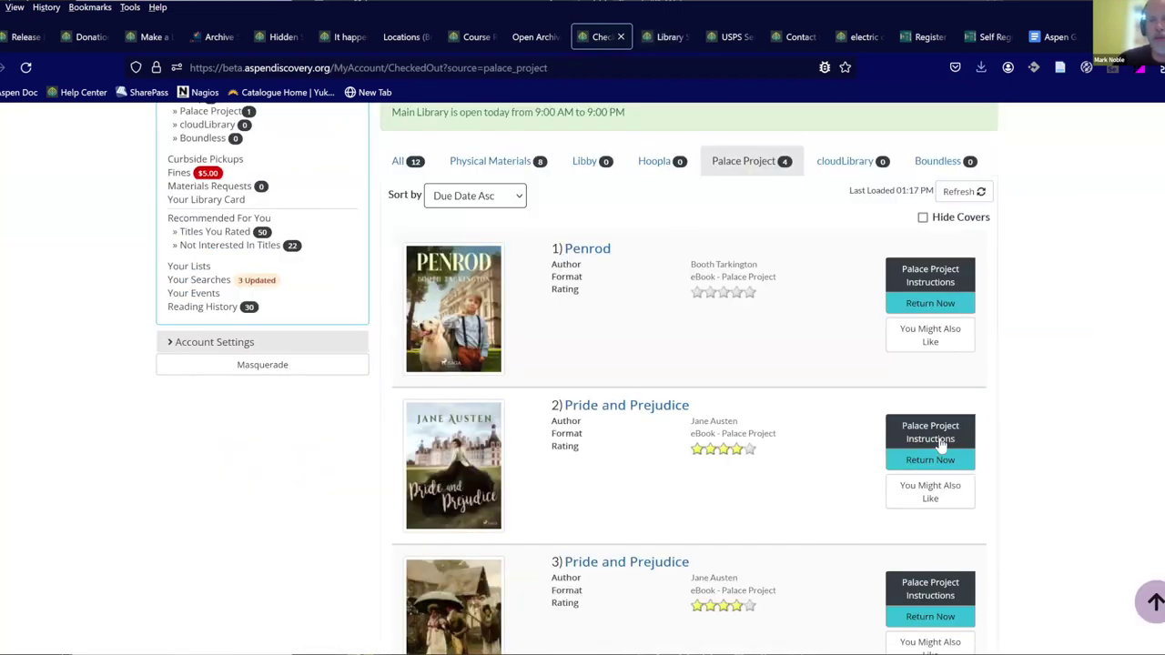
pyautogui.click(933, 284)
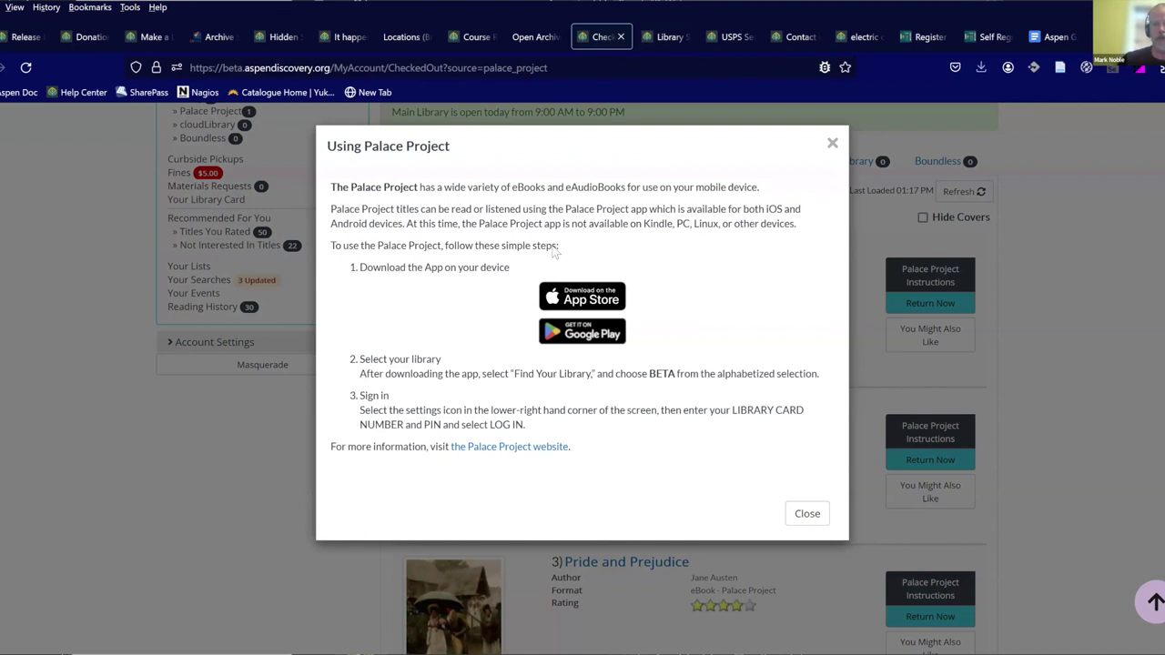
# Go from the library systems list to the USPS Settings page and close its open account menu.
pyautogui.click(656, 37)
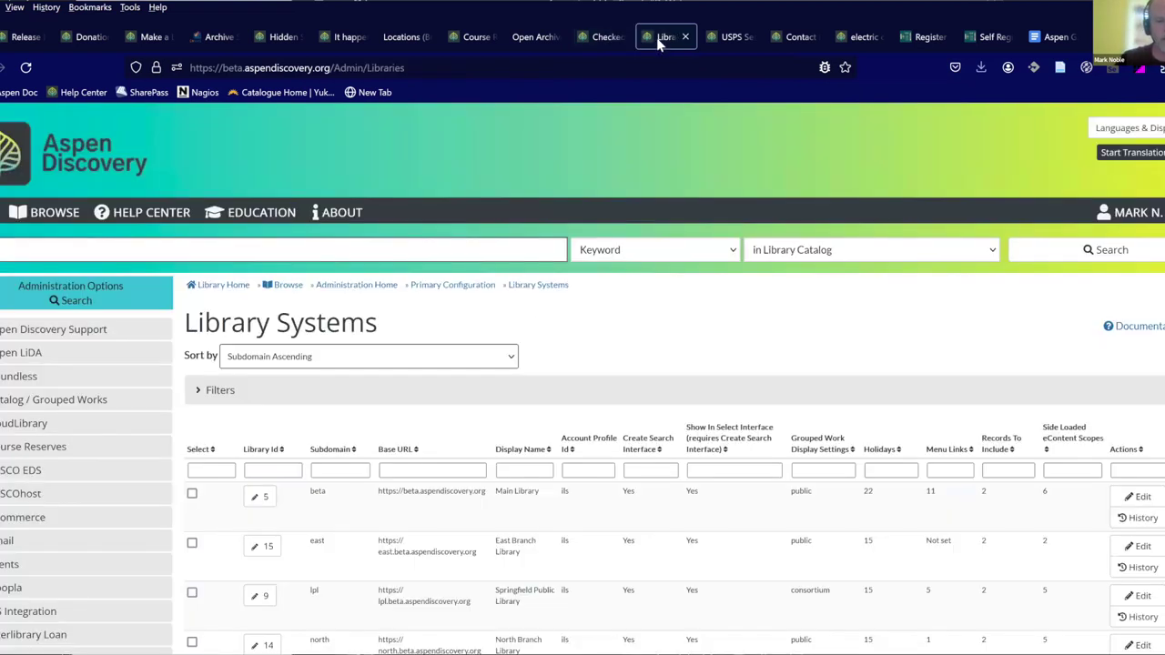
pyautogui.click(726, 37)
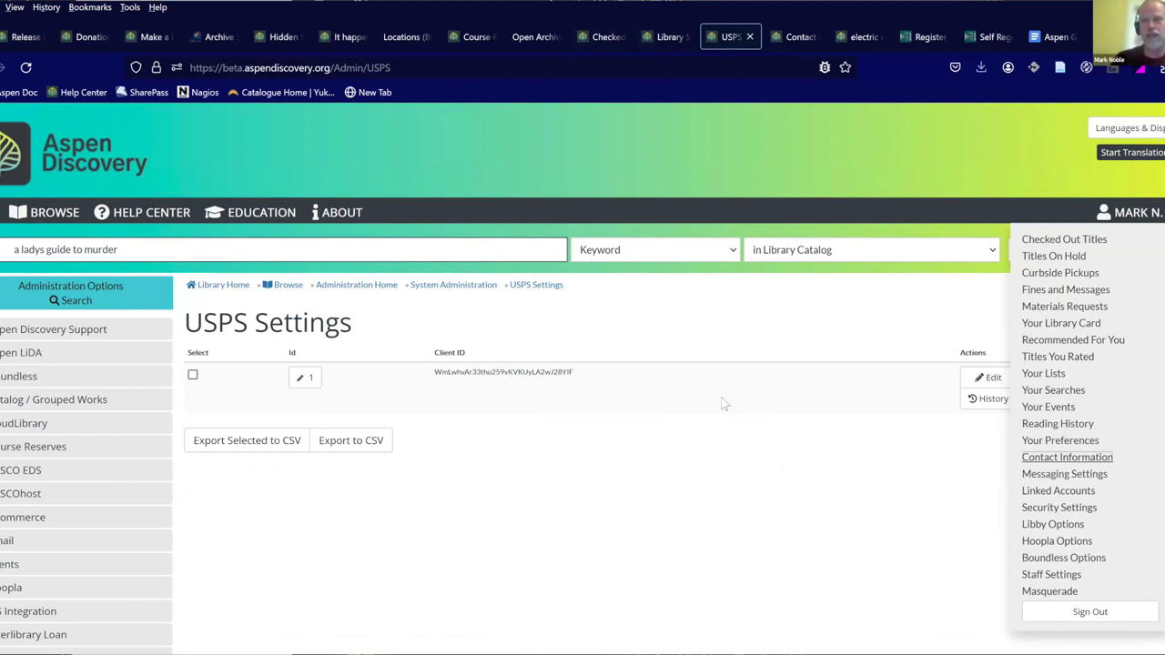
pyautogui.click(771, 589)
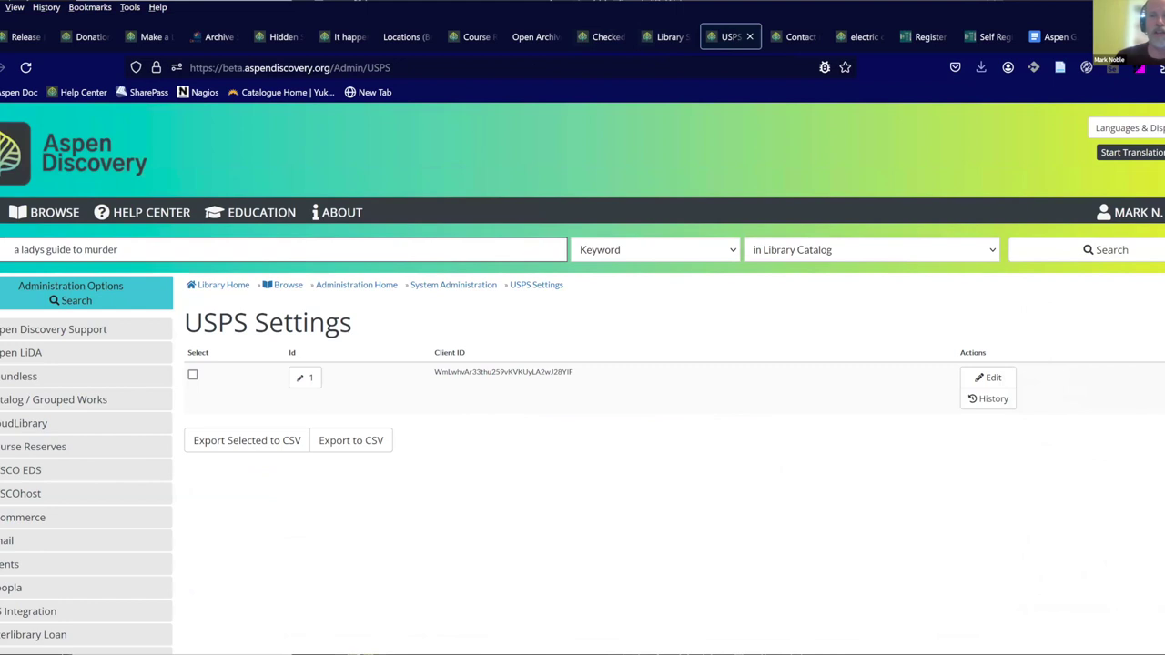
# Go to the account's contact information, replace the main street address with a made-up one, and submit the update.
pyautogui.click(801, 36)
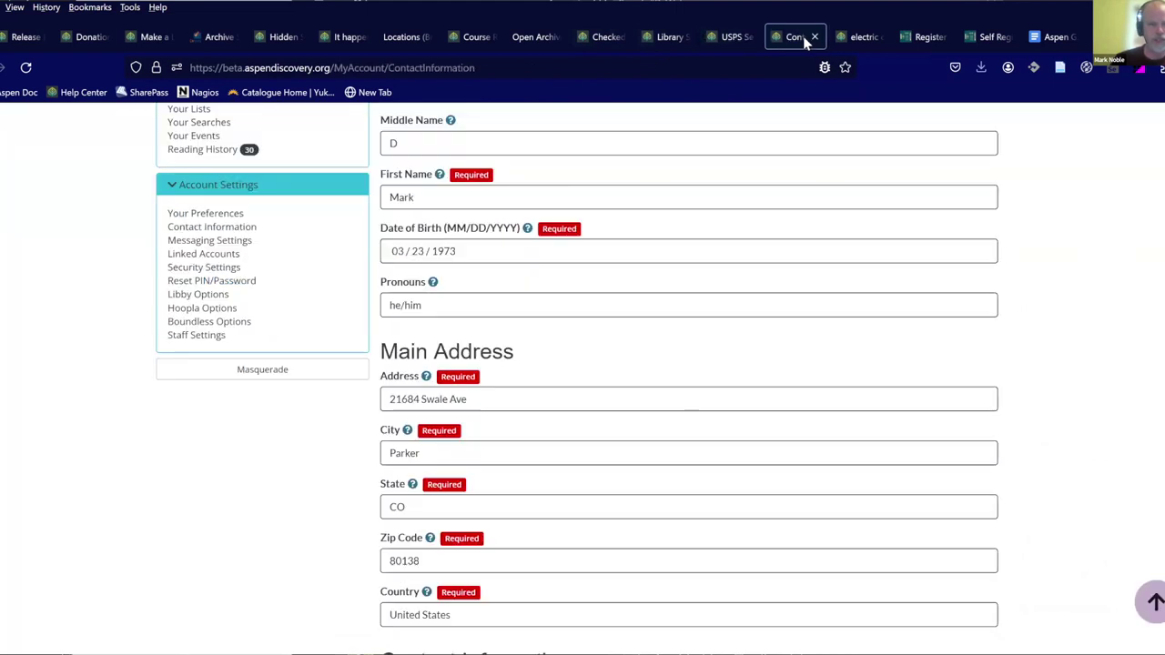
pyautogui.moveTo(498, 401); pyautogui.dragTo(307, 421)
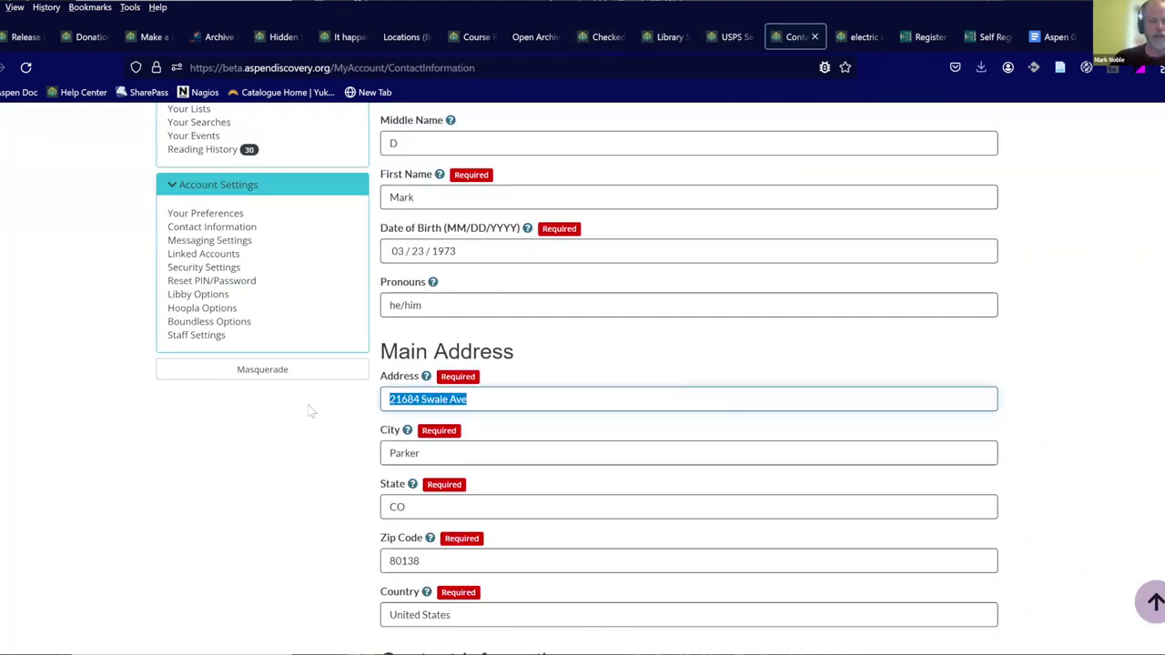
pyautogui.write('123 ')
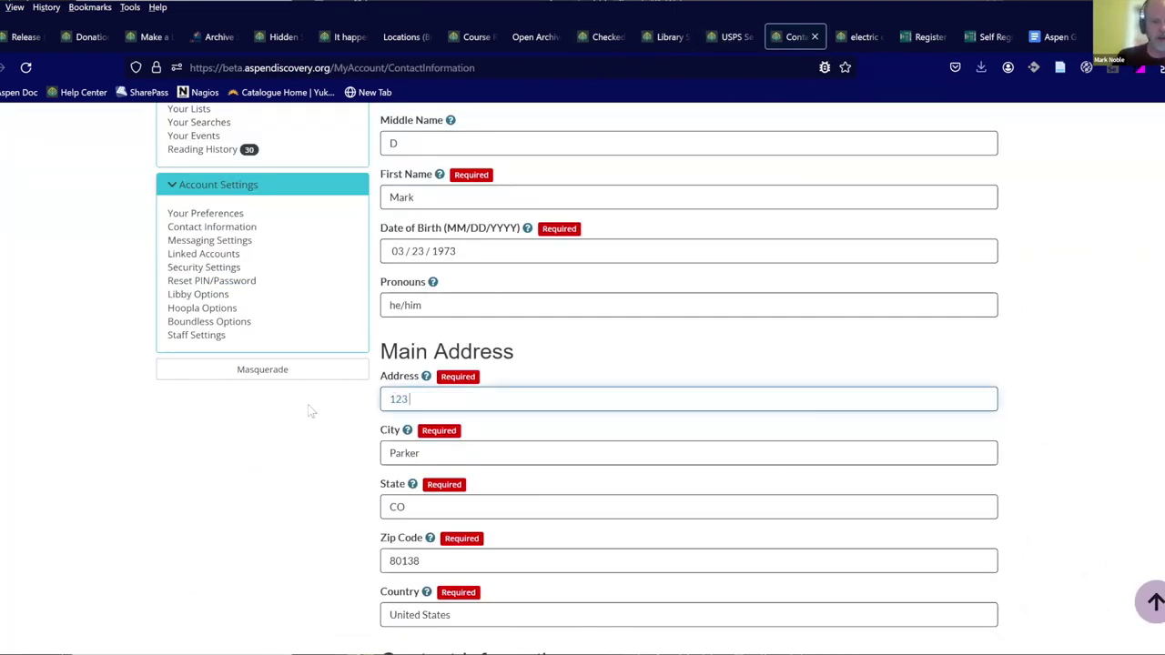
pyautogui.write('Main Street')
pyautogui.scroll(-5, 436, 398)
pyautogui.scroll(-3, 434, 398)
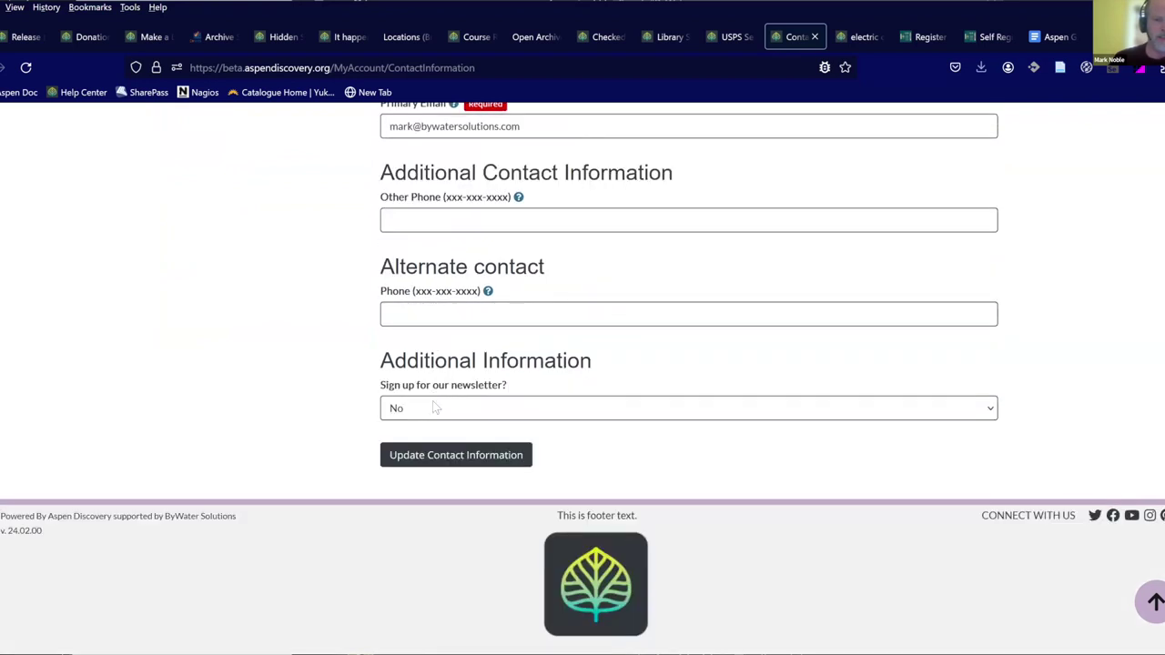
pyautogui.click(498, 460)
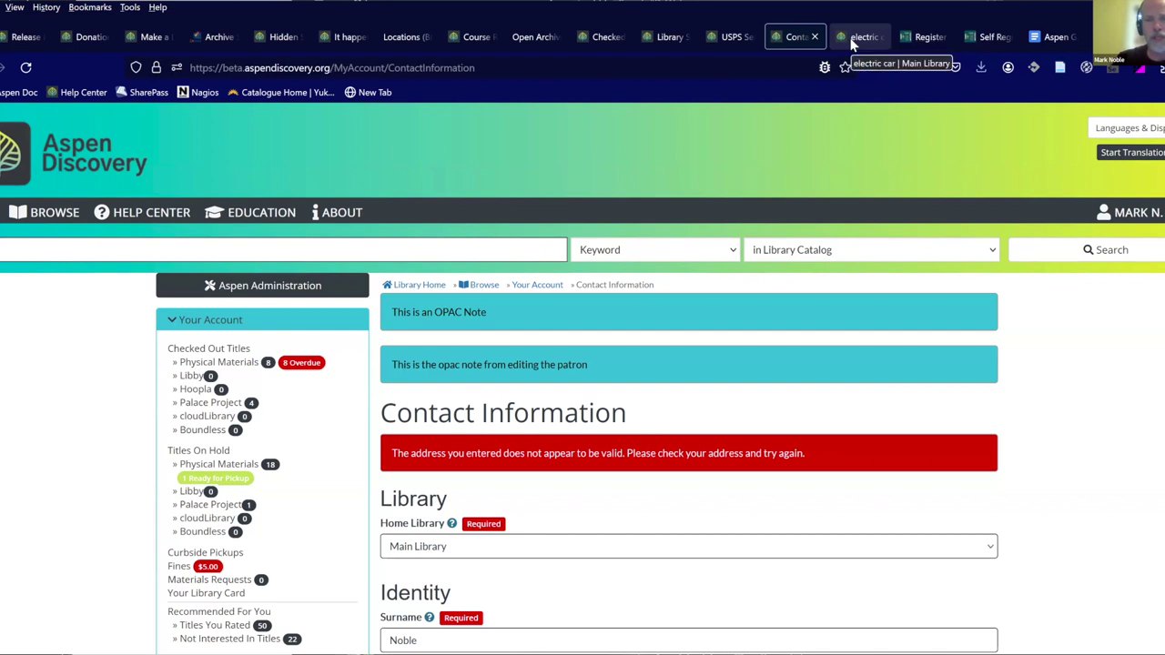
# Go to the electric car article results, review the search sources, and search Articles & Databases by title for "solar power".
pyautogui.click(851, 37)
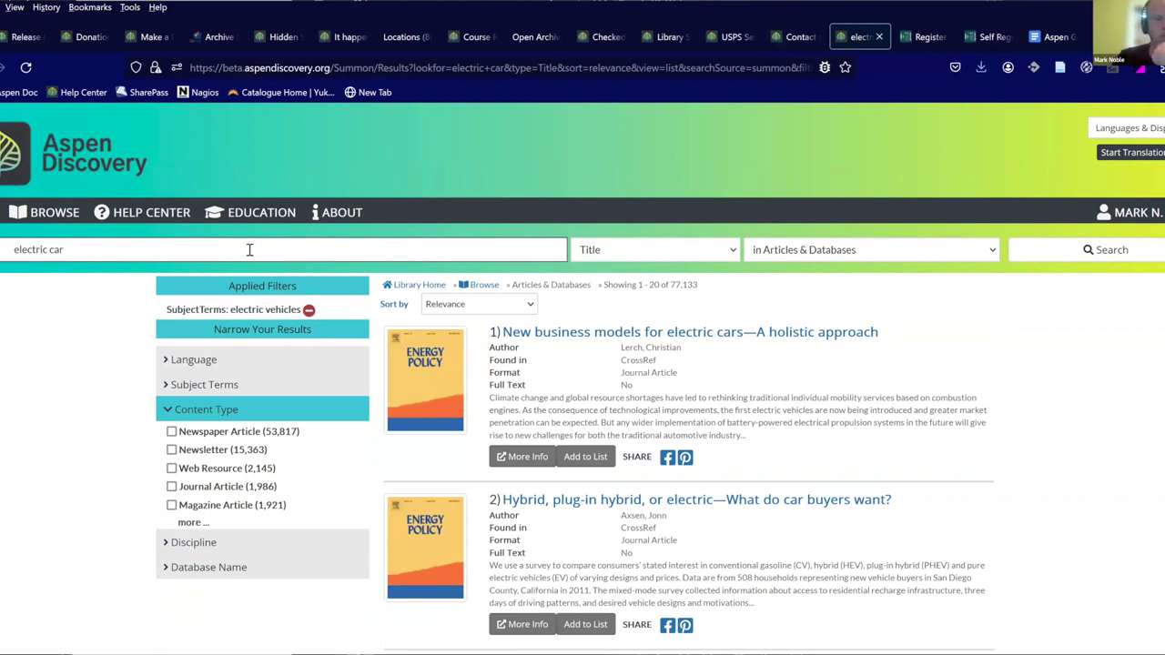
pyautogui.click(783, 258)
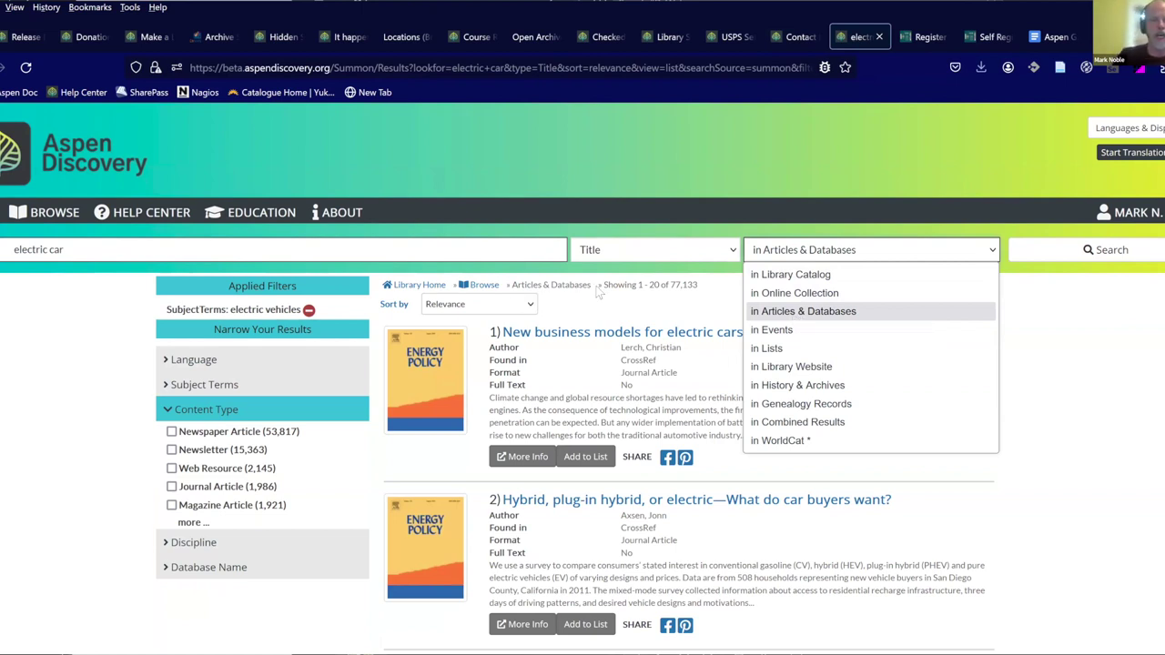
pyautogui.tripleClick(446, 249)
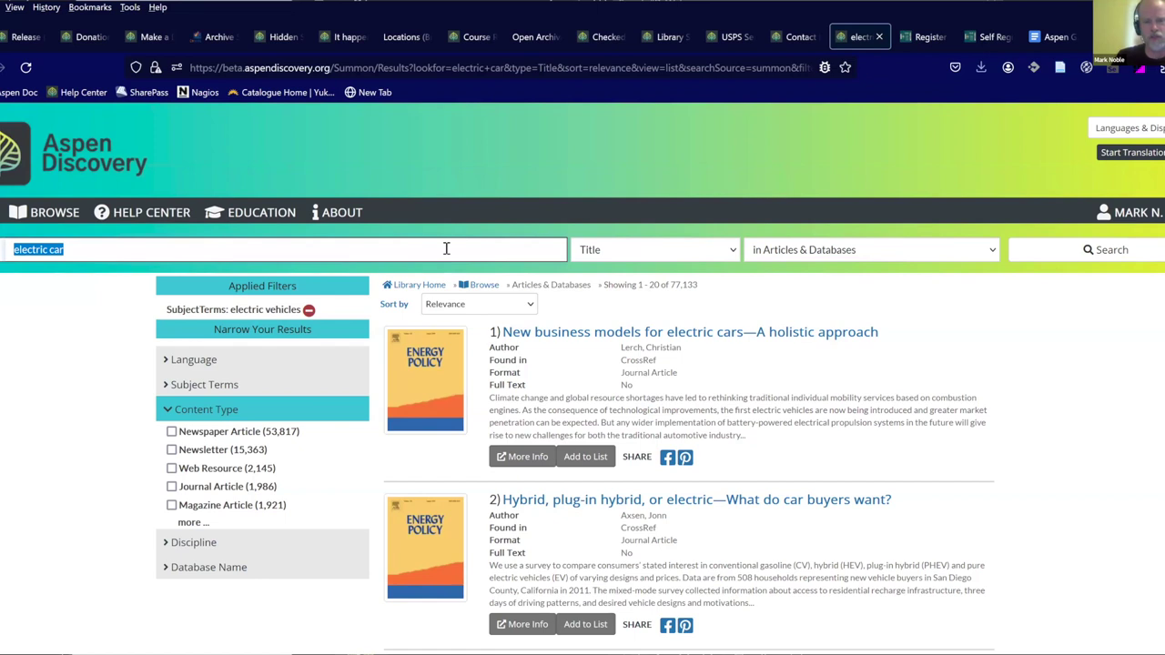
pyautogui.write('solrar')
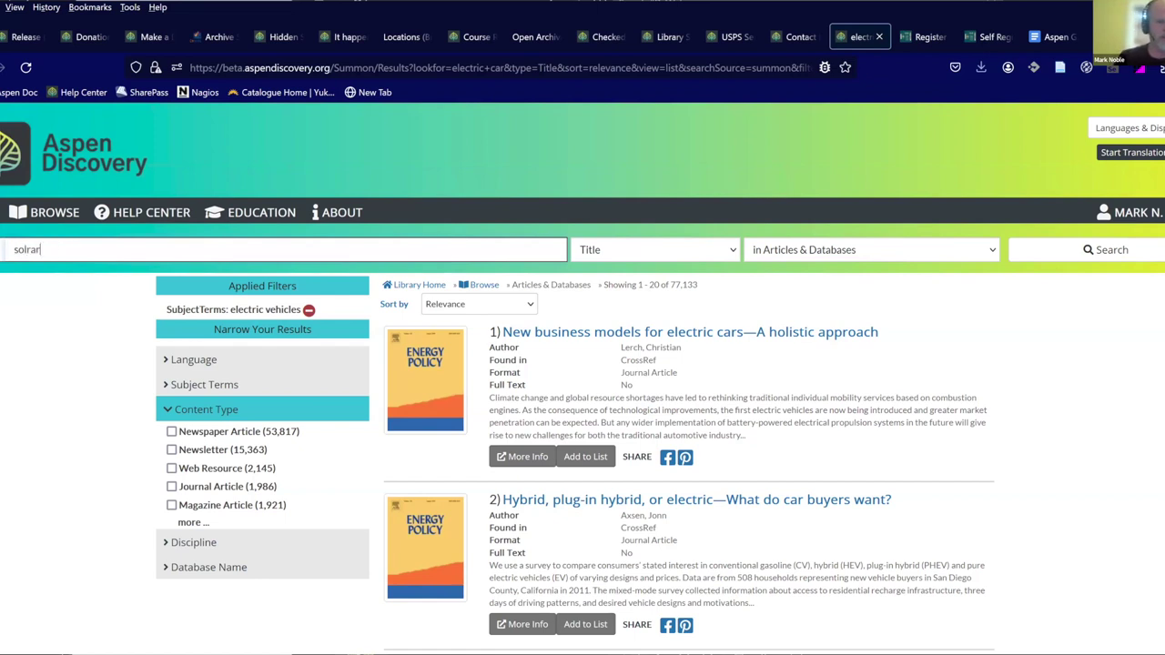
pyautogui.press('BackSpace')
pyautogui.press('BackSpace')
pyautogui.press('BackSpace')
pyautogui.write('ar power')
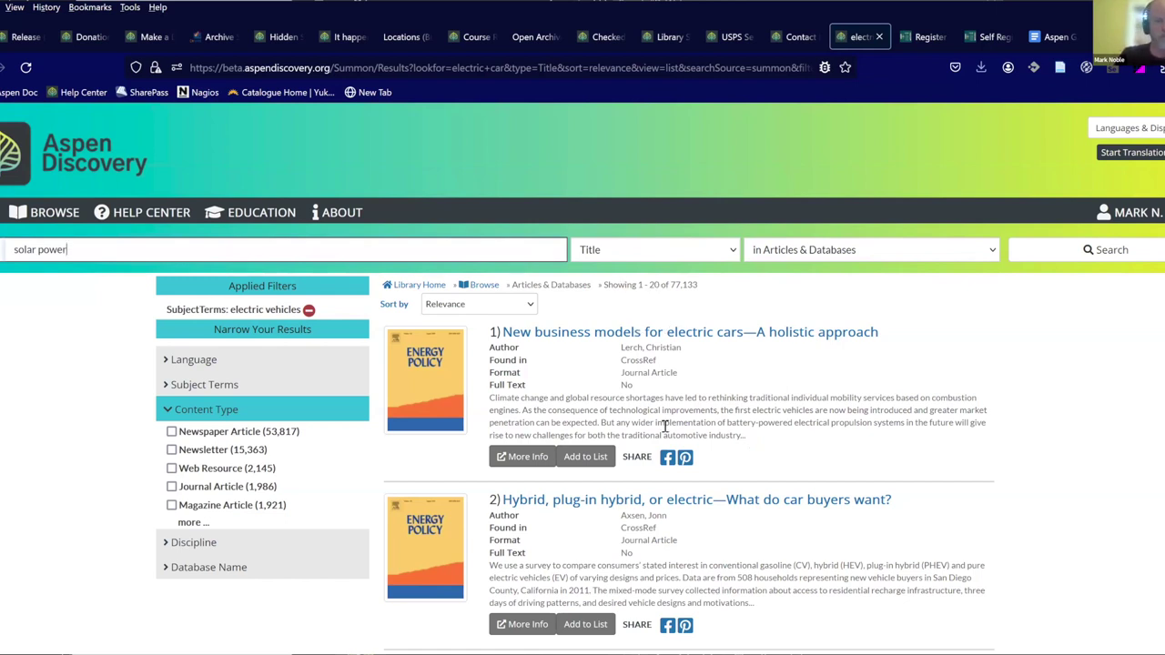
pyautogui.click(1133, 251)
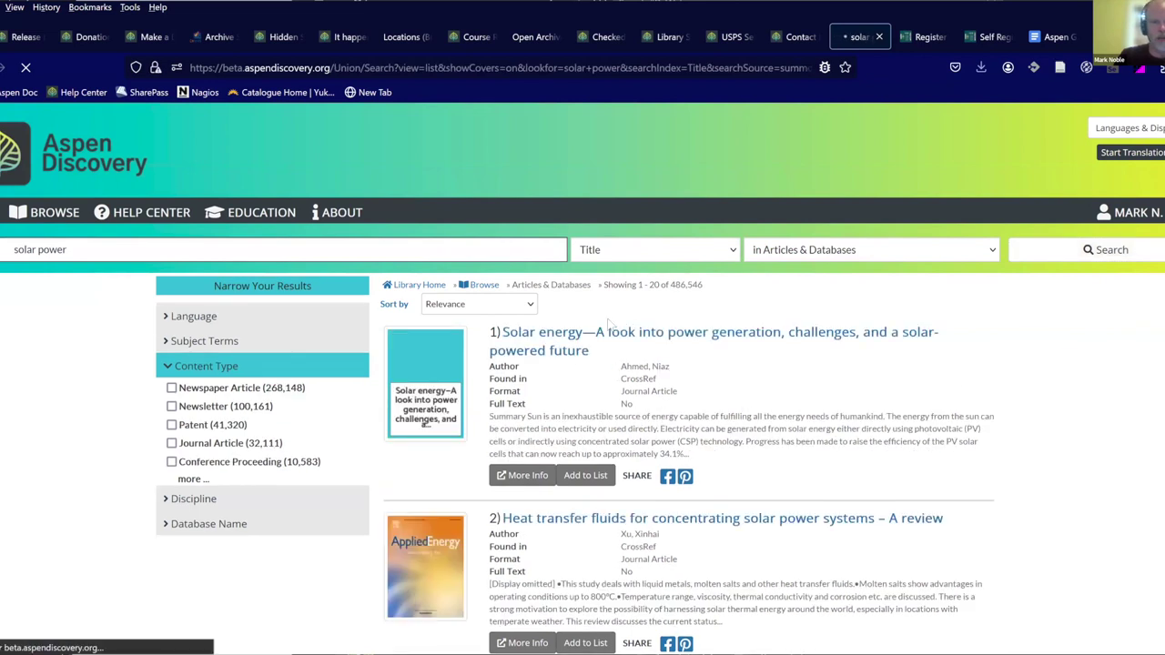
# Filter the solar power results to the Patent content type and the English language.
pyautogui.scroll(-2, 571, 240)
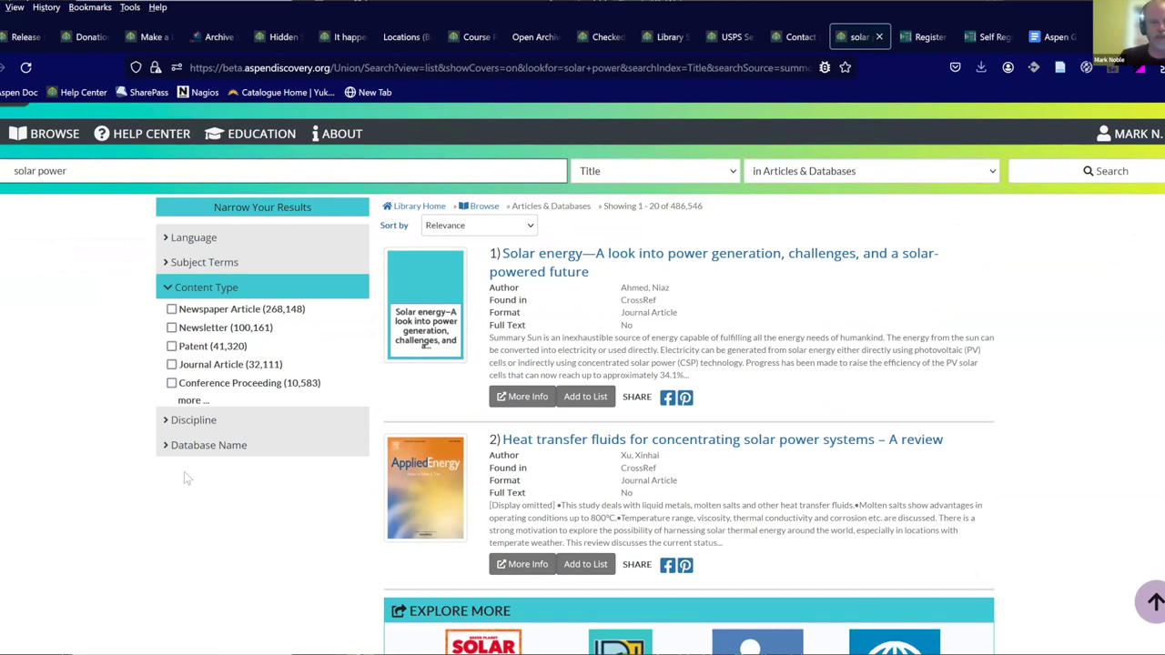
pyautogui.click(198, 351)
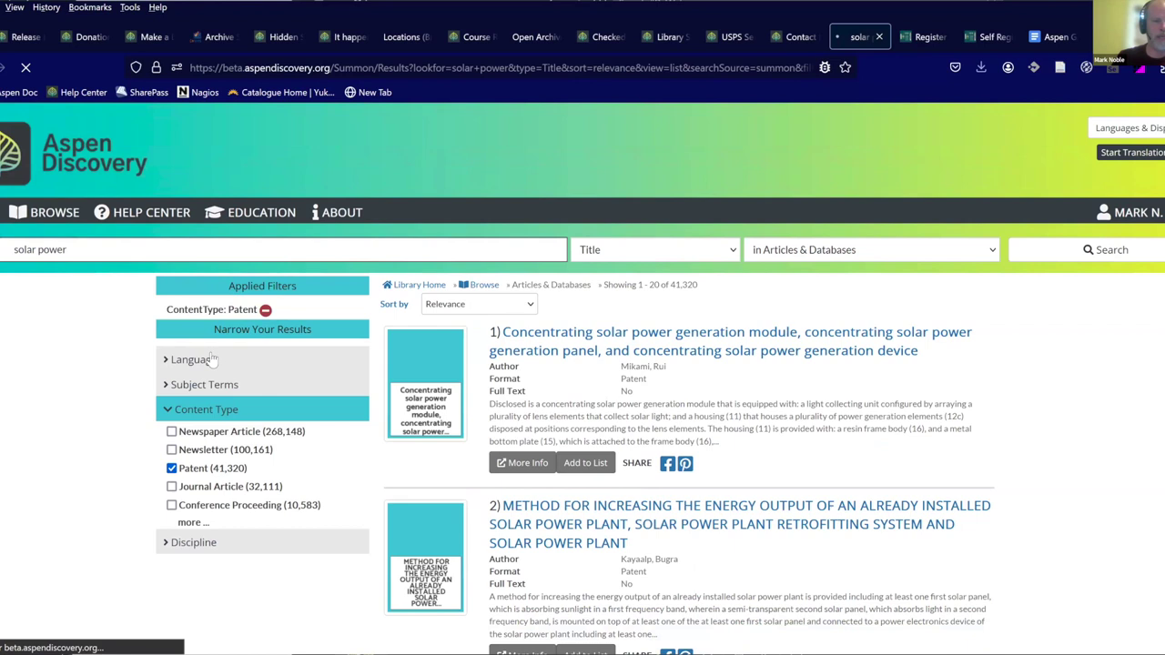
pyautogui.click(195, 361)
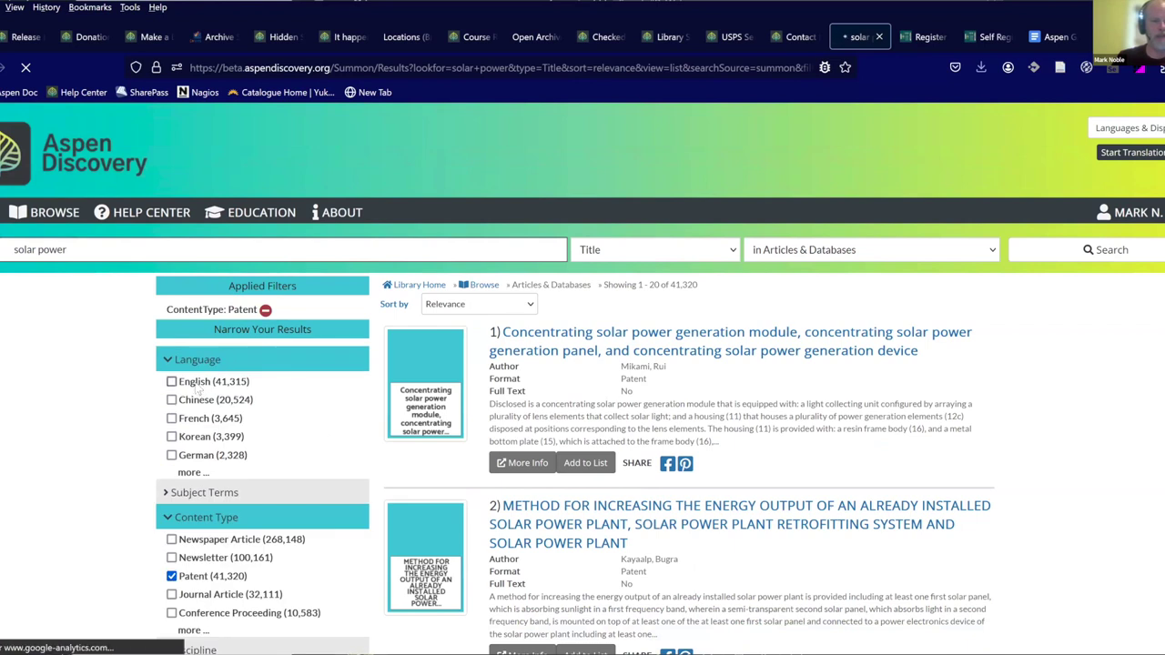
pyautogui.click(172, 382)
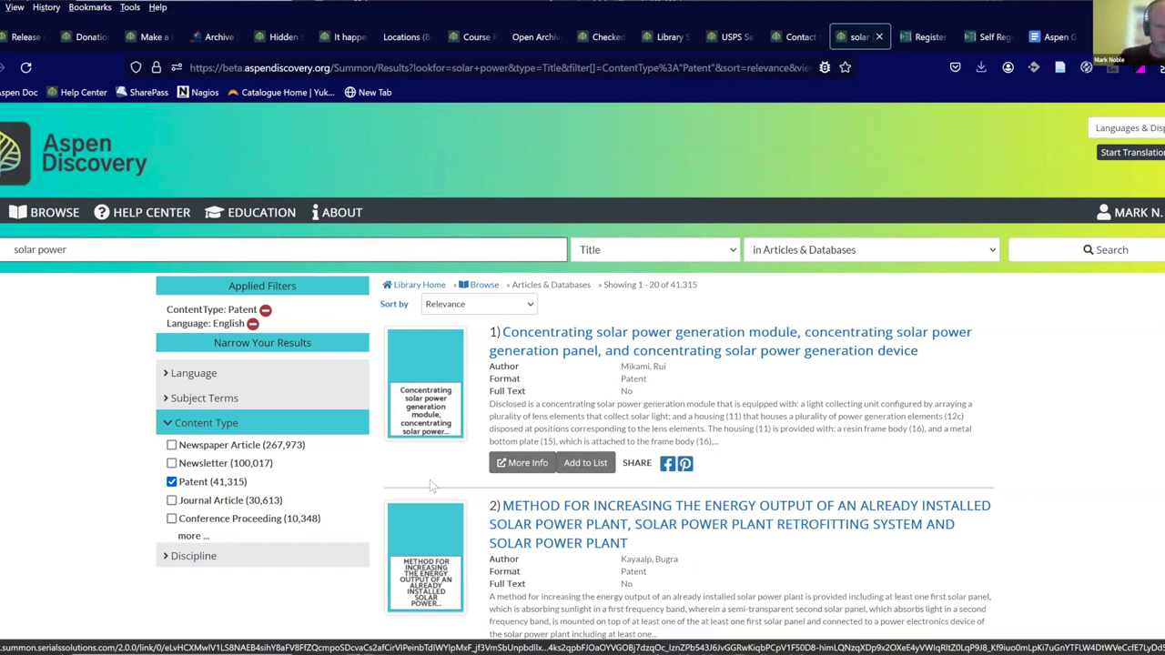
# Expand the full Subject Terms facet and narrow the solar power patent results to solar heat systems.
pyautogui.scroll(-2, 287, 463)
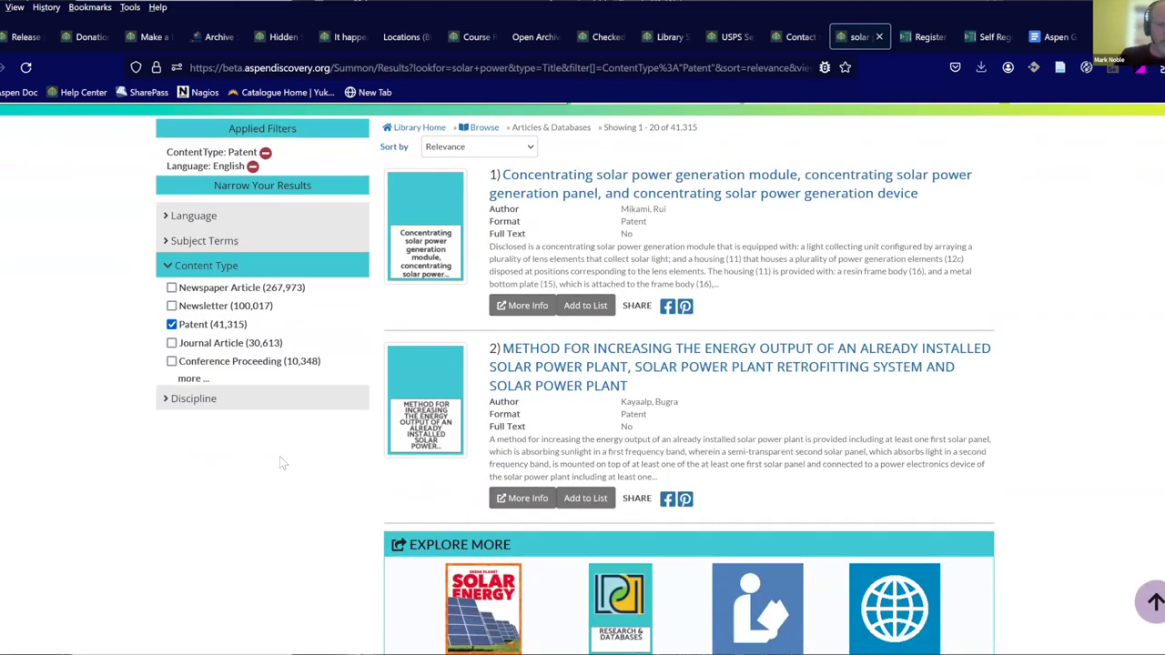
pyautogui.click(199, 242)
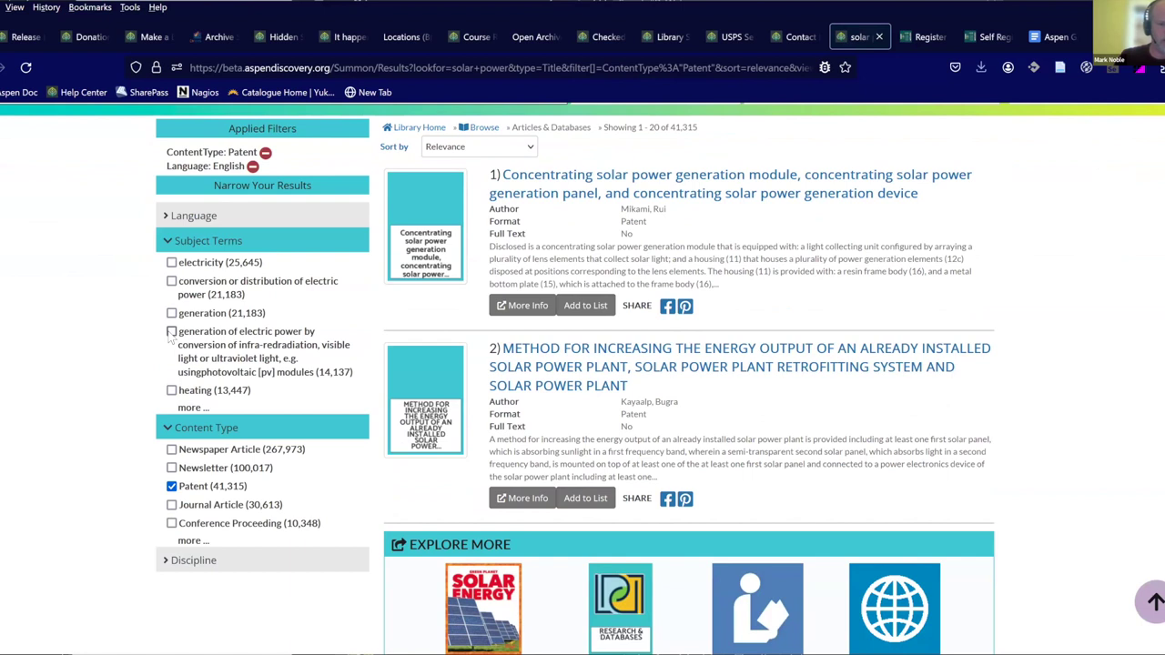
pyautogui.click(191, 410)
pyautogui.scroll(-3, 285, 443)
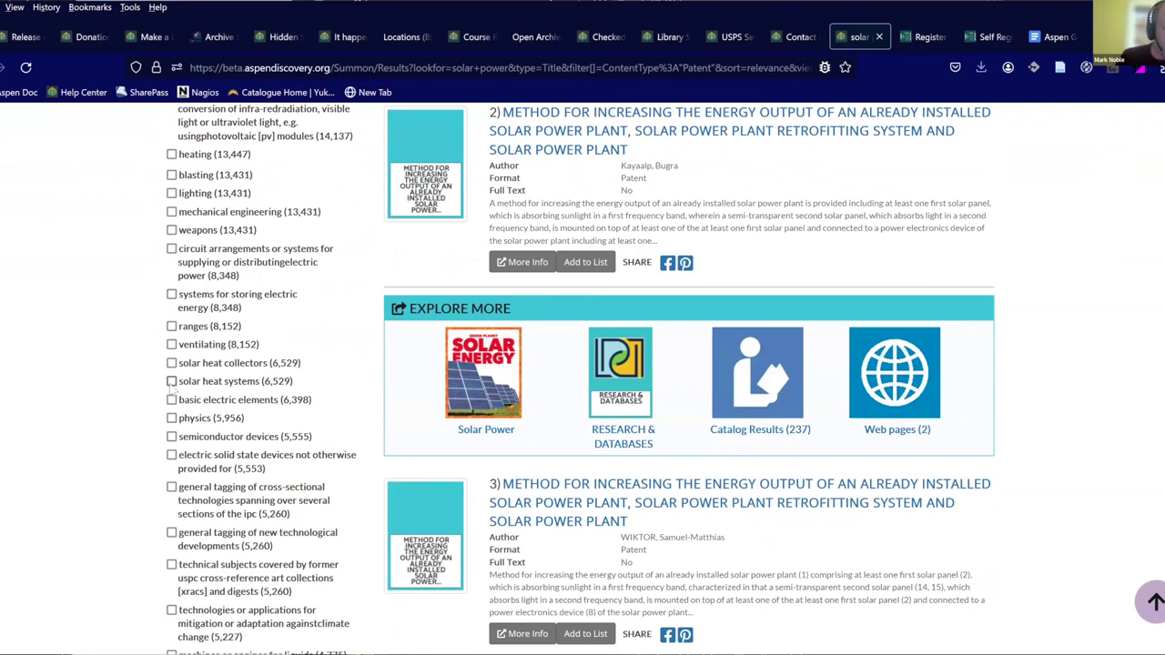
pyautogui.click(171, 381)
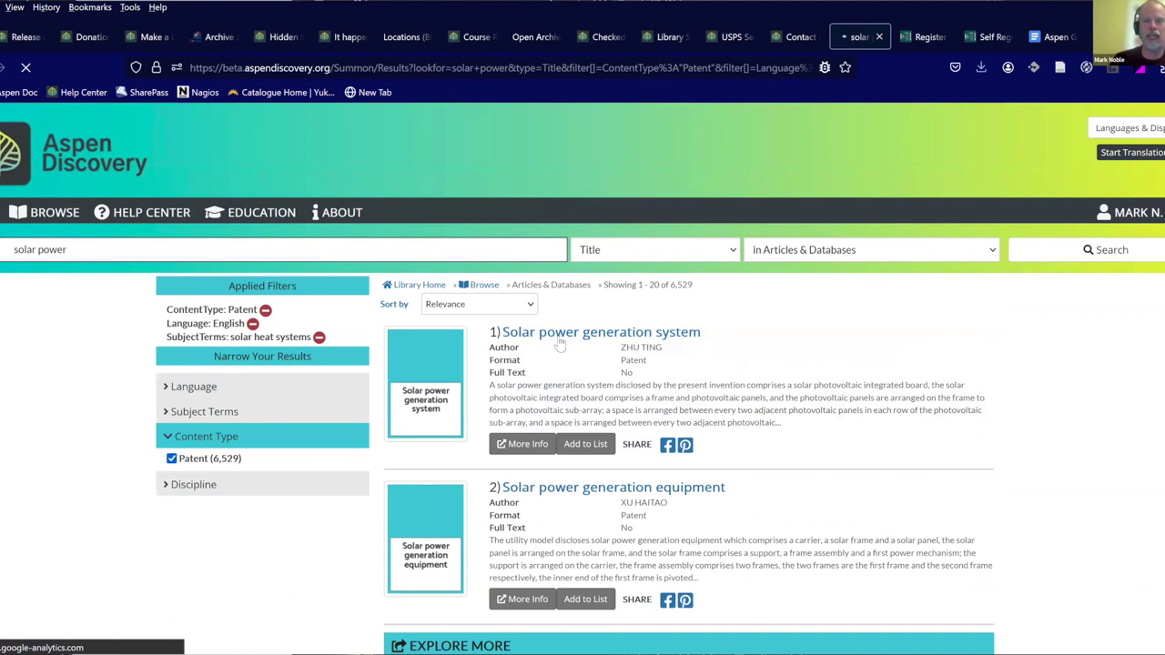
# Open the "Solar power generation system" patent record, review its bibliographic data and abstract, and return to the search results.
pyautogui.click(565, 342)
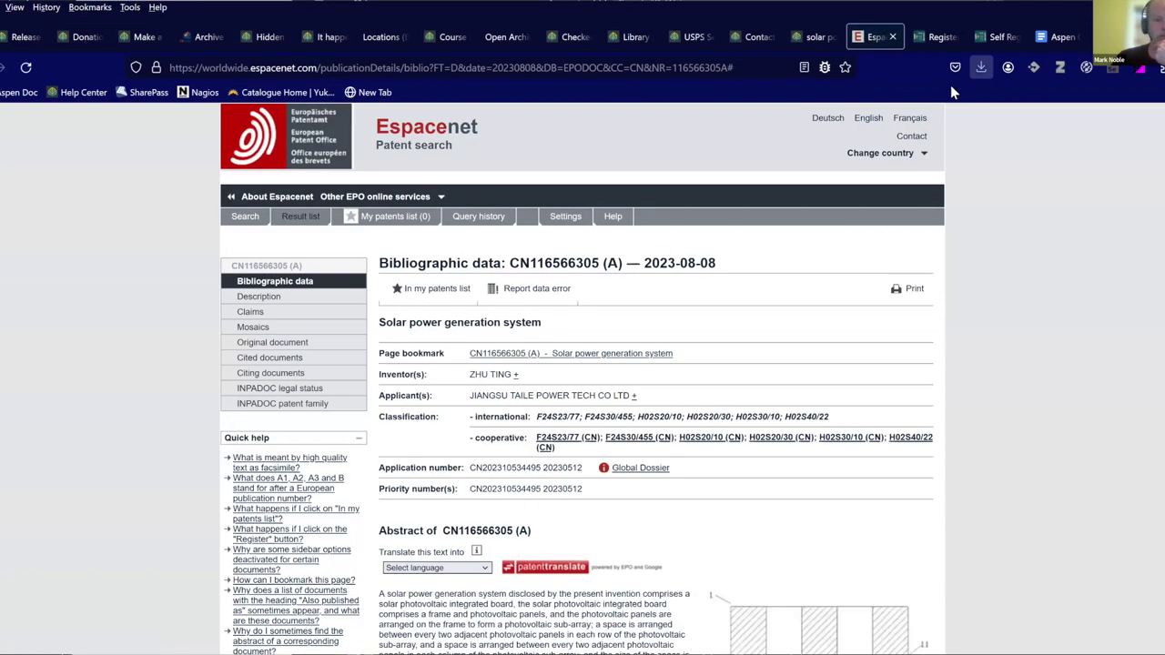
pyautogui.scroll(-3, 692, 317)
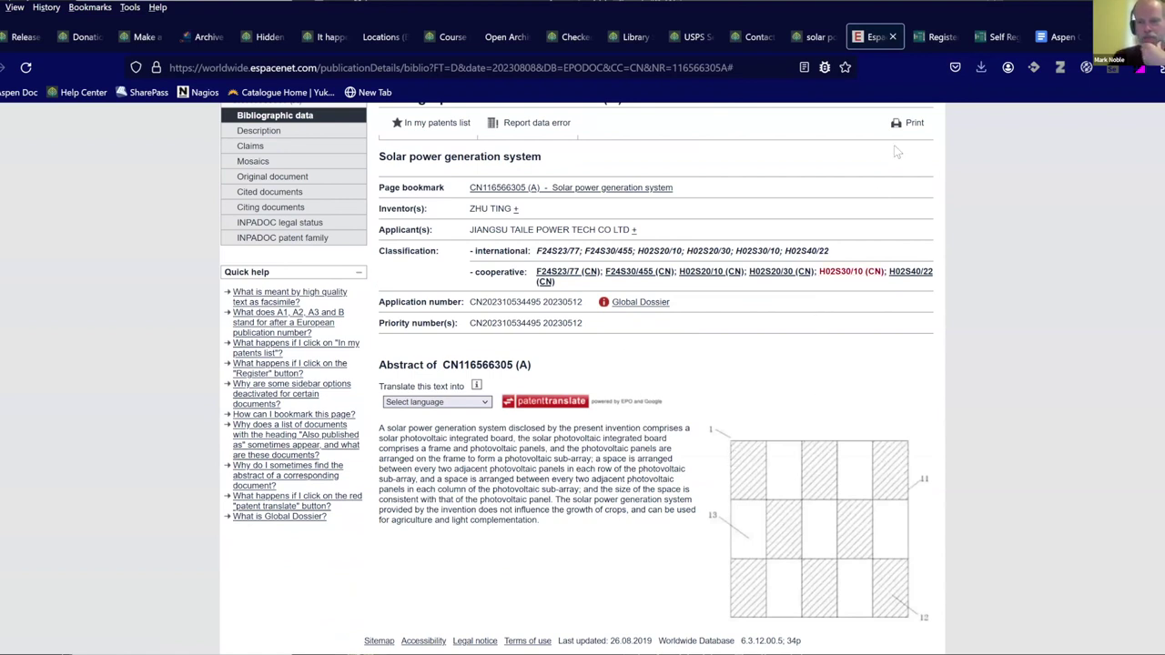
pyautogui.click(819, 39)
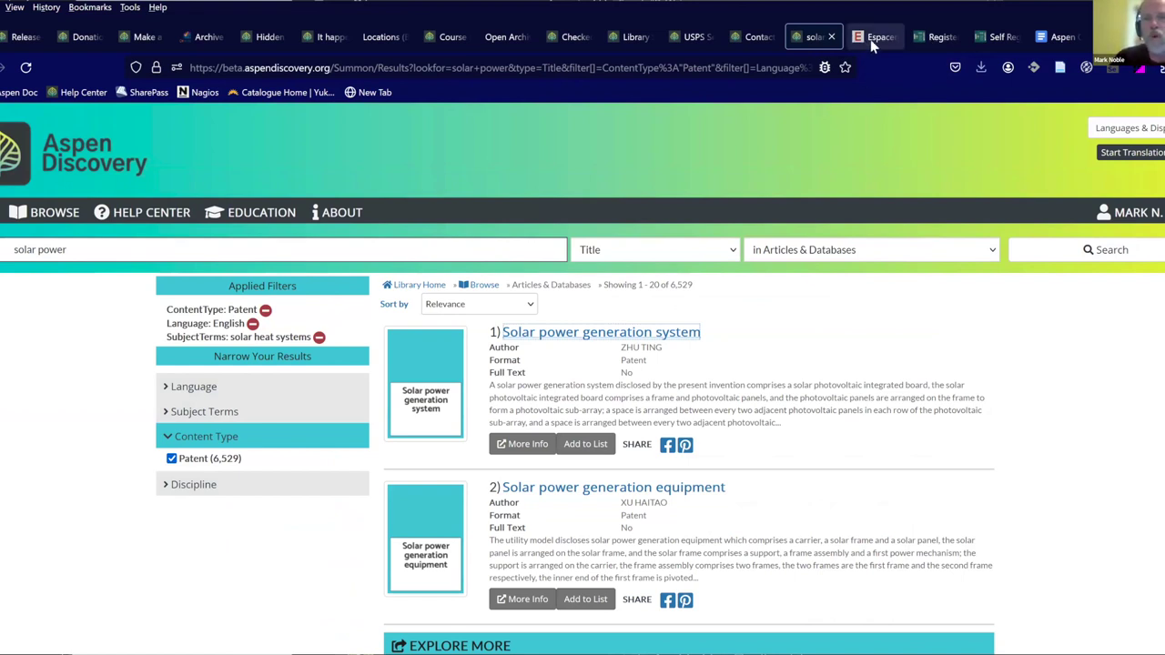
# Go to the library card registration form and examine its Library, Identity, Main Address and Contact Information sections.
pyautogui.click(940, 41)
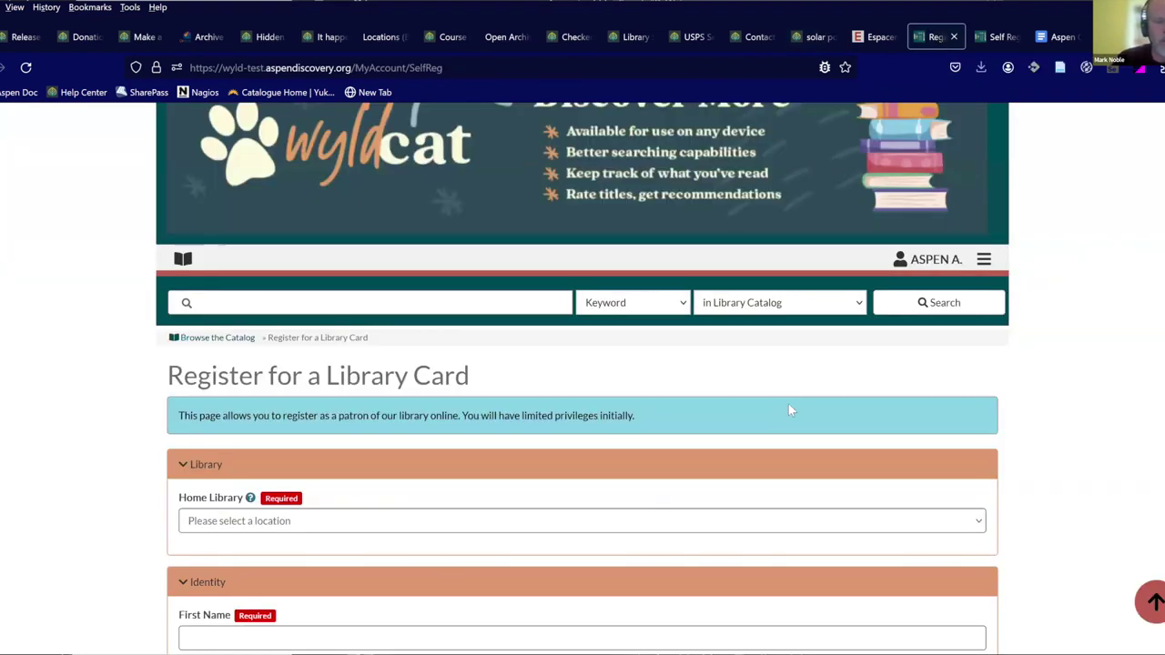
pyautogui.scroll(-3, 504, 316)
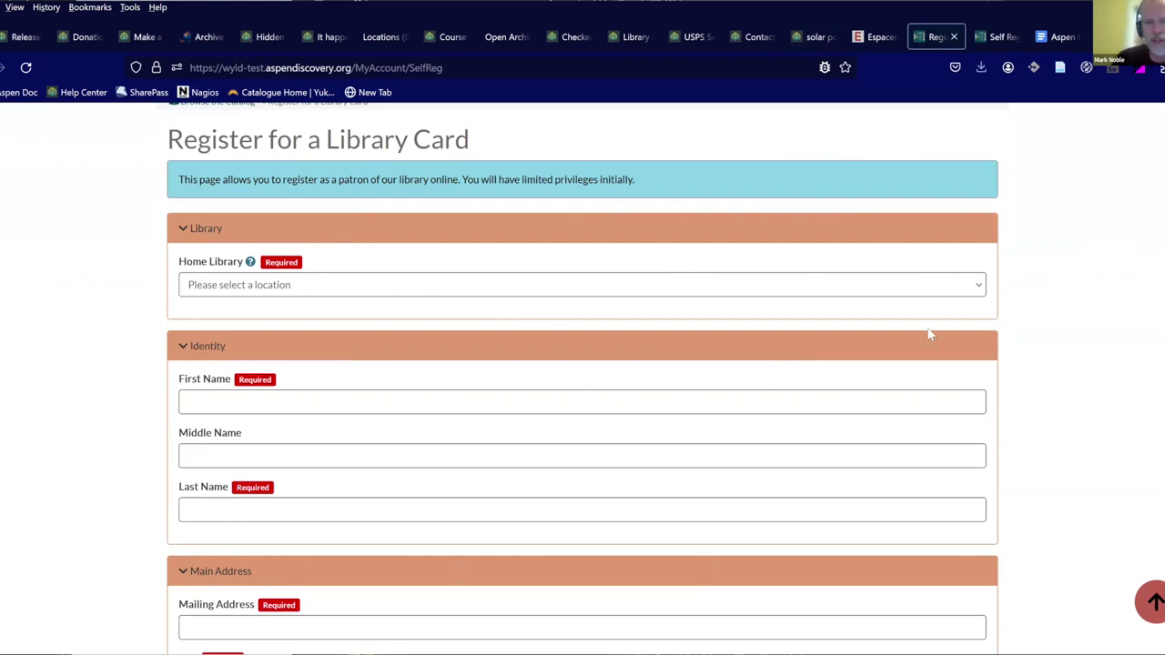
pyautogui.scroll(-1, 1011, 316)
pyautogui.scroll(-1, 1013, 316)
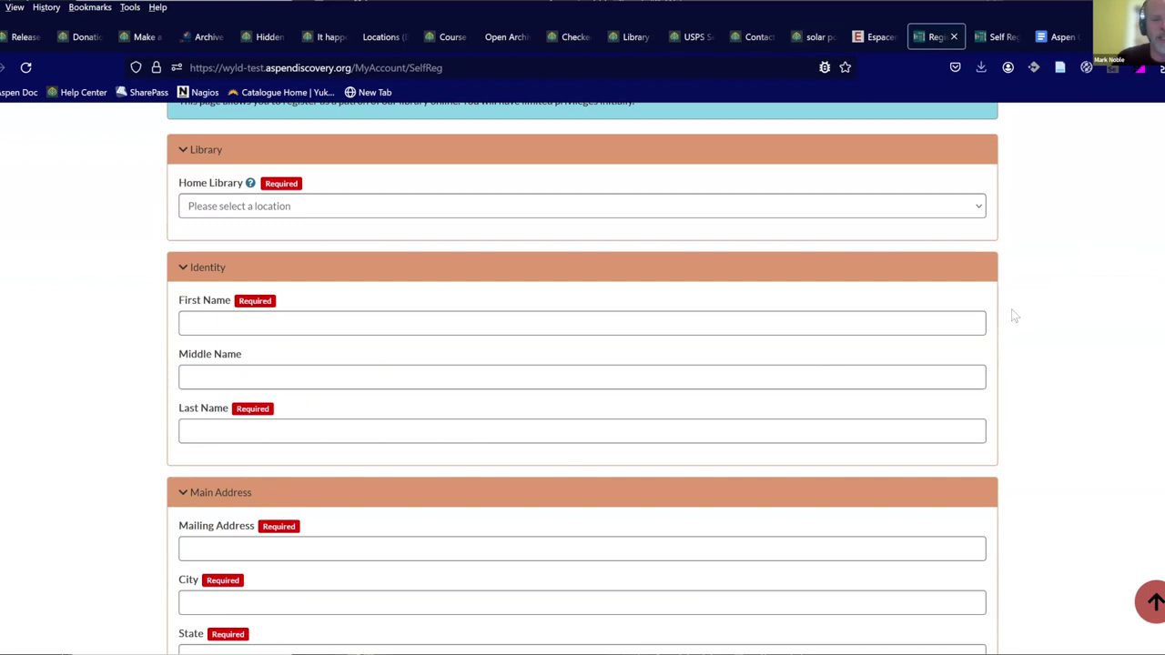
pyautogui.scroll(-2, 1012, 313)
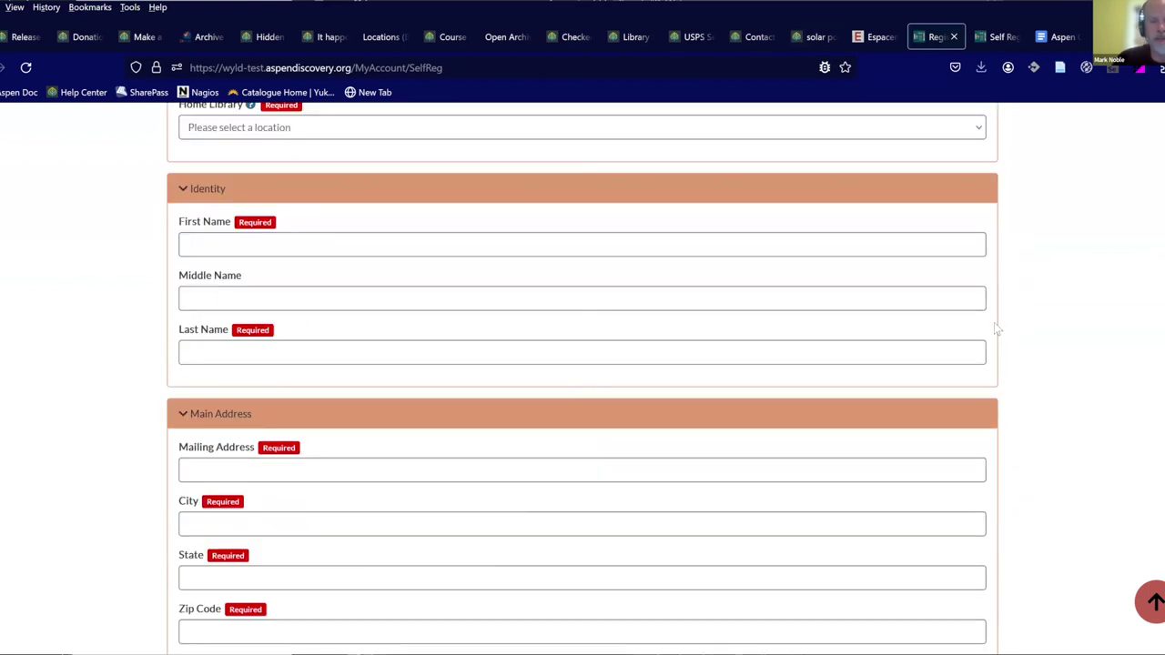
pyautogui.scroll(-4, 997, 328)
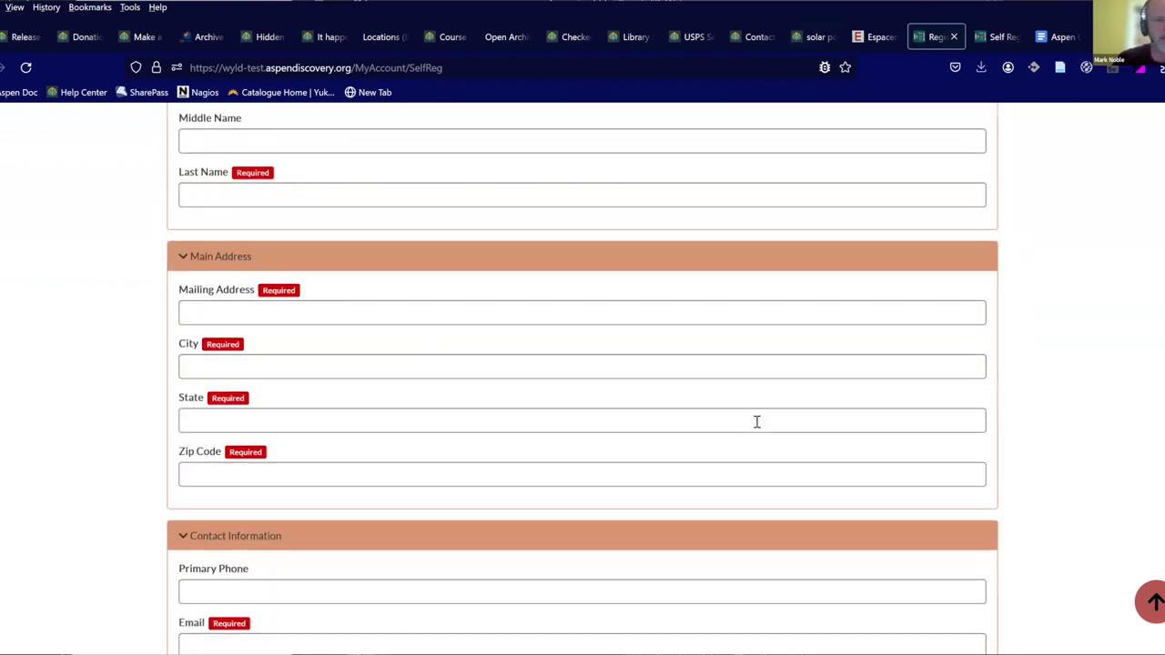
pyautogui.scroll(4, 351, 279)
pyautogui.scroll(4, 338, 328)
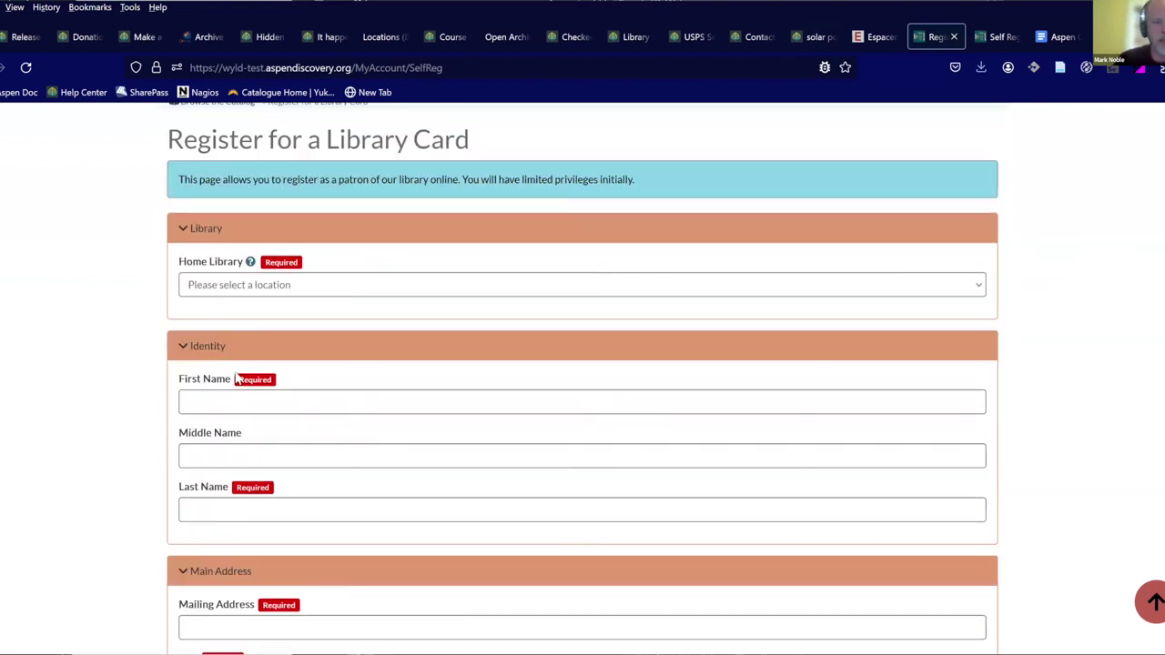
pyautogui.scroll(-10, 273, 410)
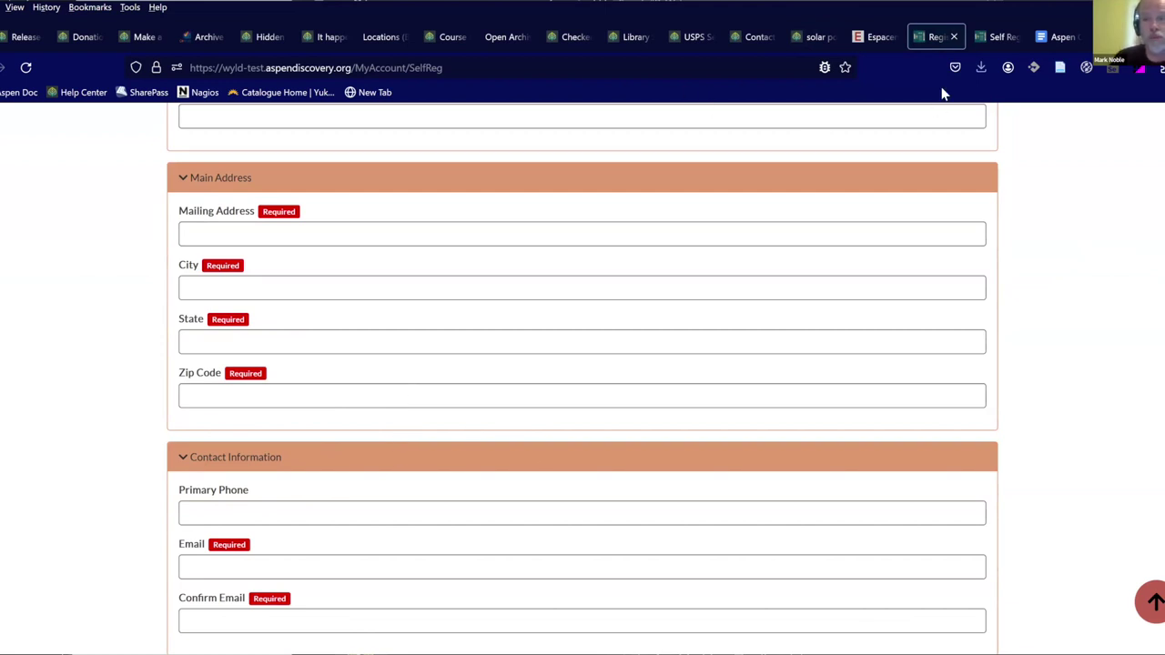
# Go to the default self registration form's settings and review the section choices available for the Middle Name field.
pyautogui.click(977, 39)
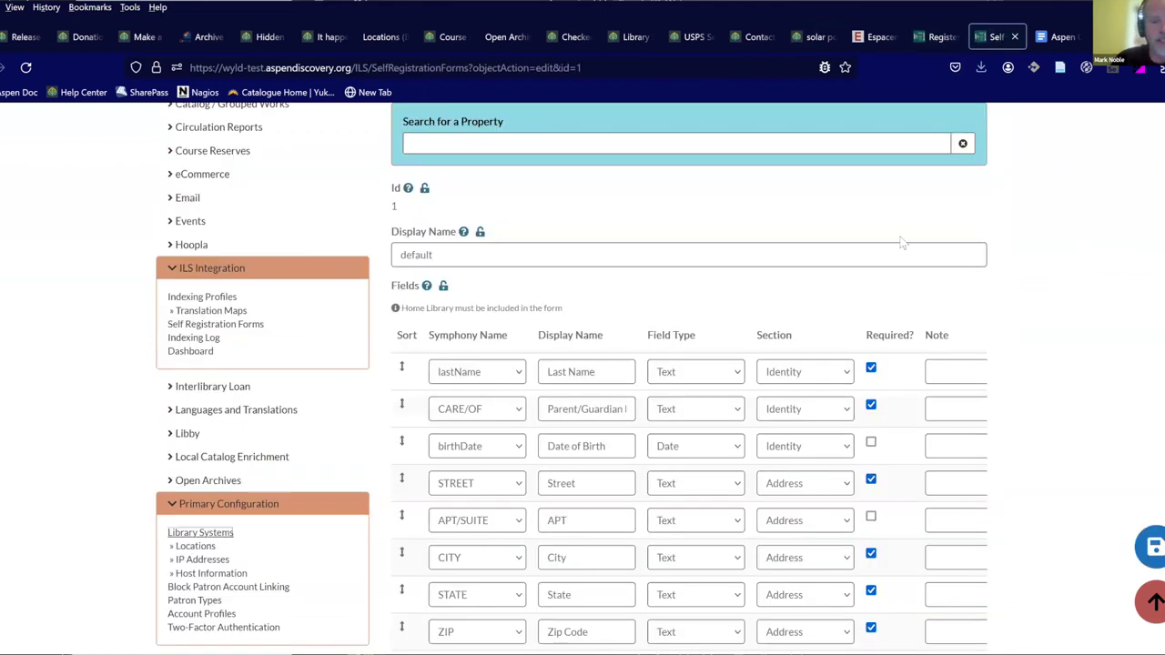
pyautogui.scroll(-3, 1024, 263)
pyautogui.scroll(2, 735, 355)
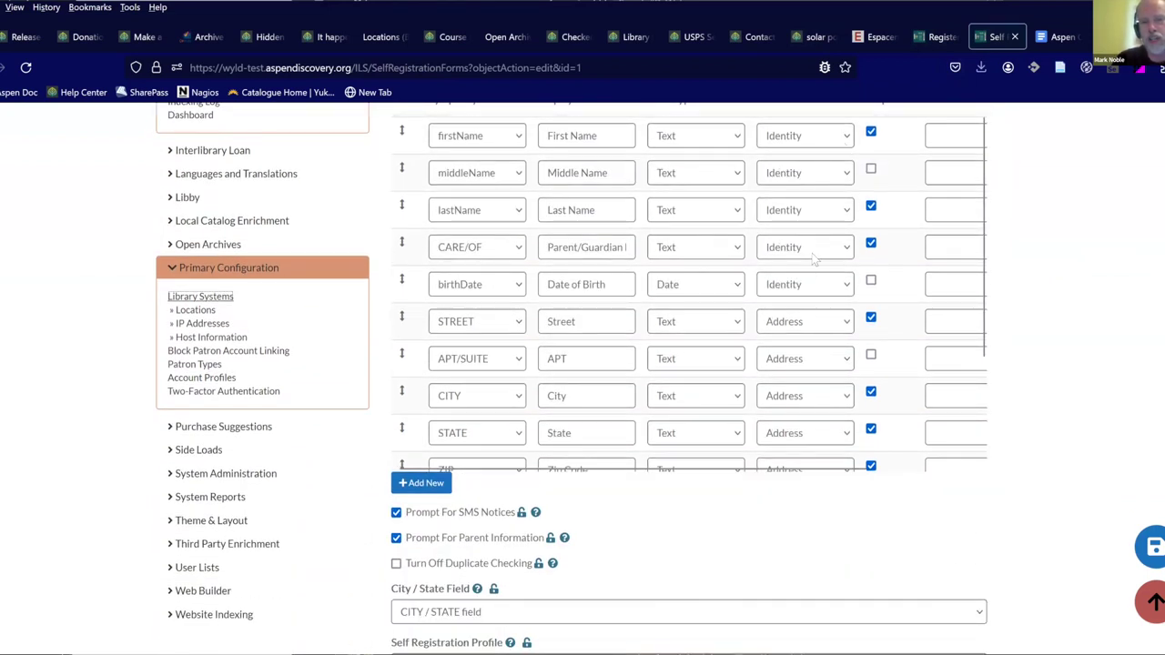
pyautogui.click(806, 173)
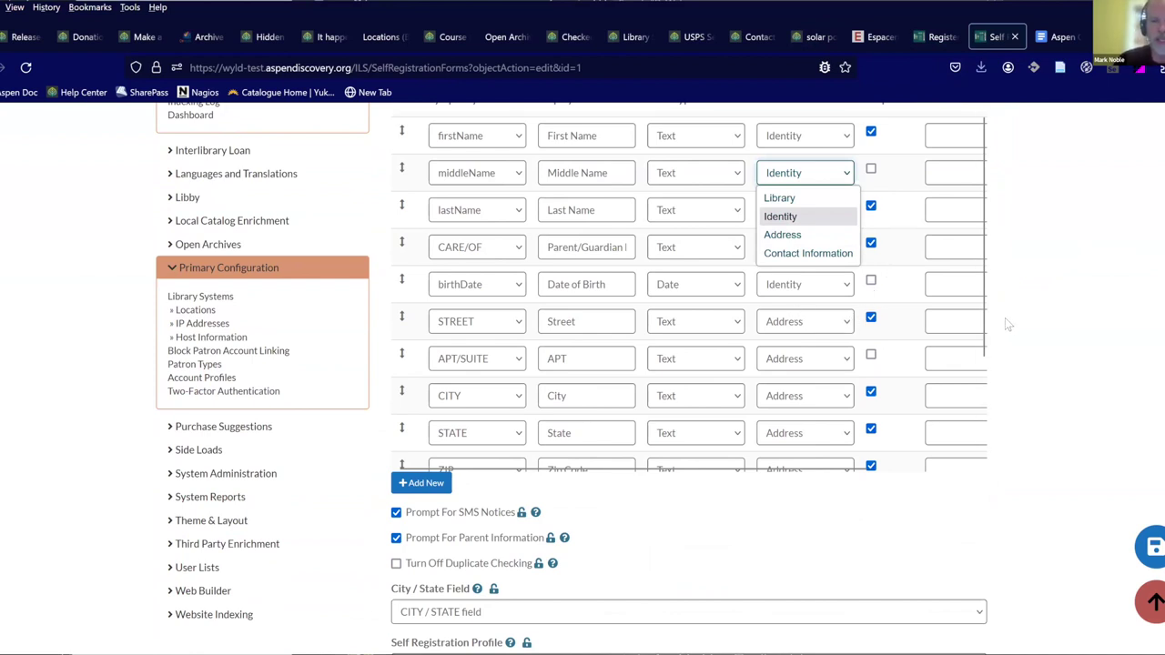
pyautogui.click(1005, 324)
pyautogui.scroll(-3, 959, 319)
pyautogui.scroll(2, 960, 318)
# Move the Street, APT, City, State and Zip Code fields to the Contact Information section.
pyautogui.click(823, 259)
pyautogui.click(805, 334)
pyautogui.click(805, 291)
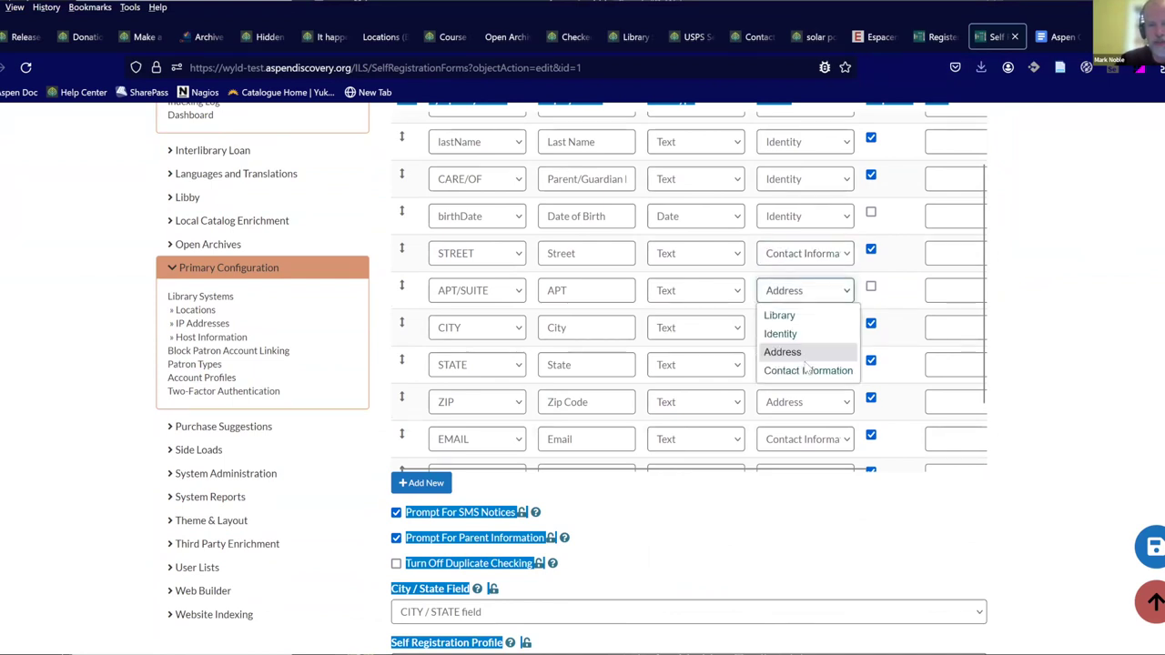
pyautogui.click(808, 371)
pyautogui.click(804, 332)
pyautogui.click(802, 406)
pyautogui.click(801, 370)
pyautogui.click(805, 444)
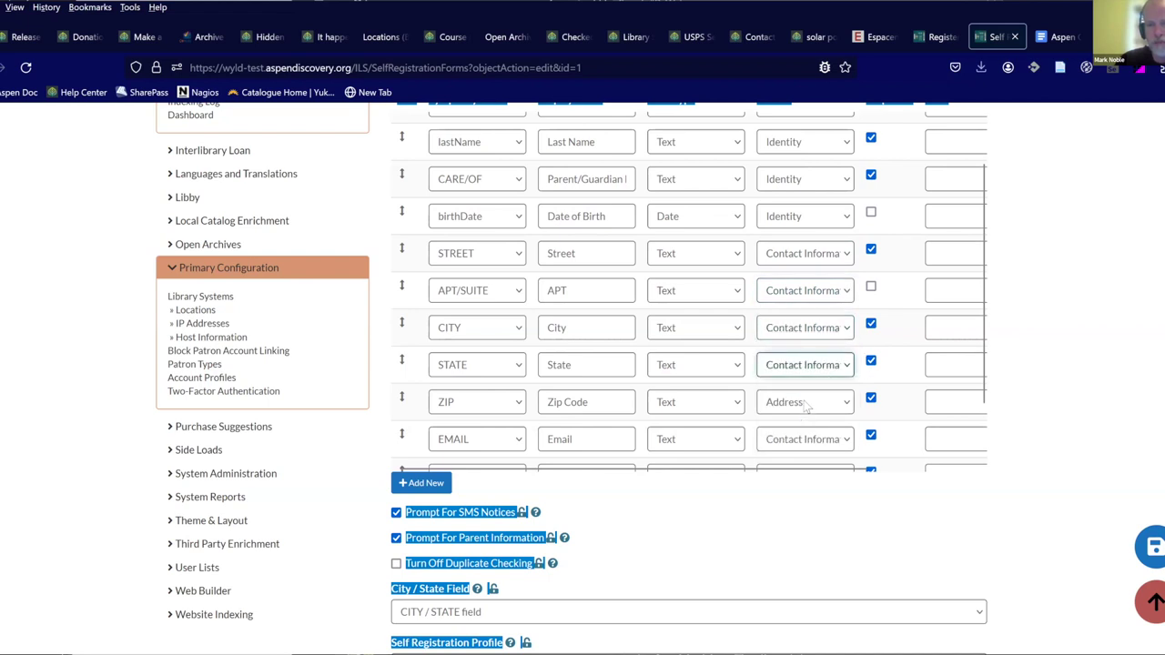
pyautogui.click(806, 402)
pyautogui.click(805, 481)
pyautogui.click(1061, 352)
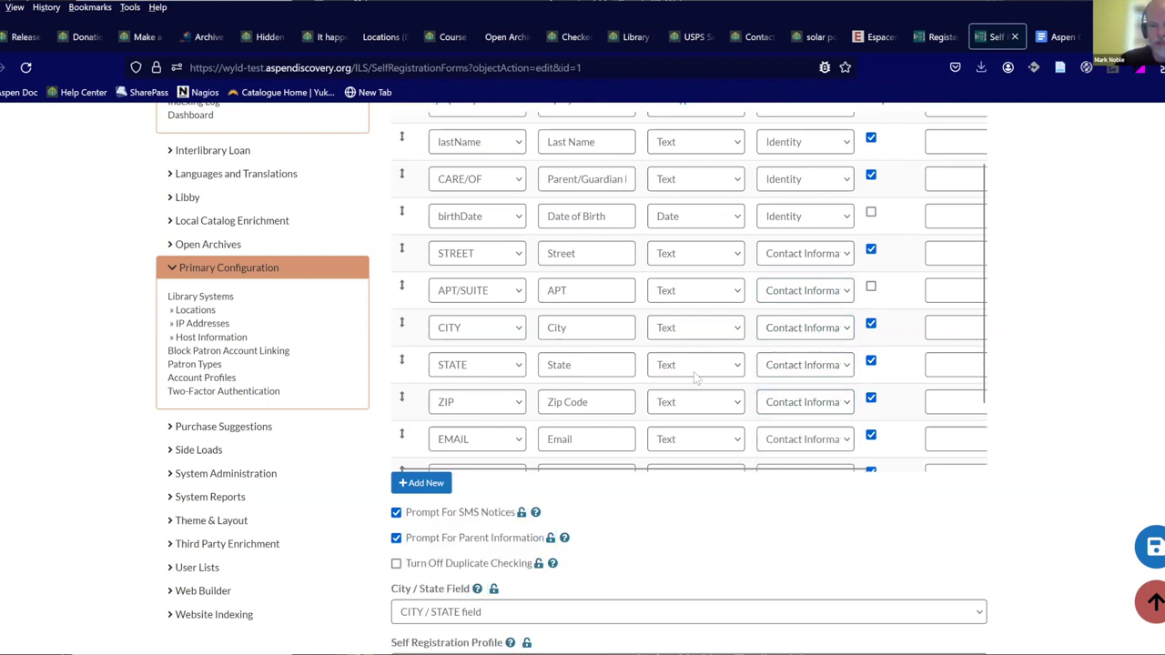
# Review the libraries assigned to the self registration form and open the Wyoming Libraries - All library system settings.
pyautogui.scroll(-2, 698, 378)
pyautogui.scroll(-10, 706, 528)
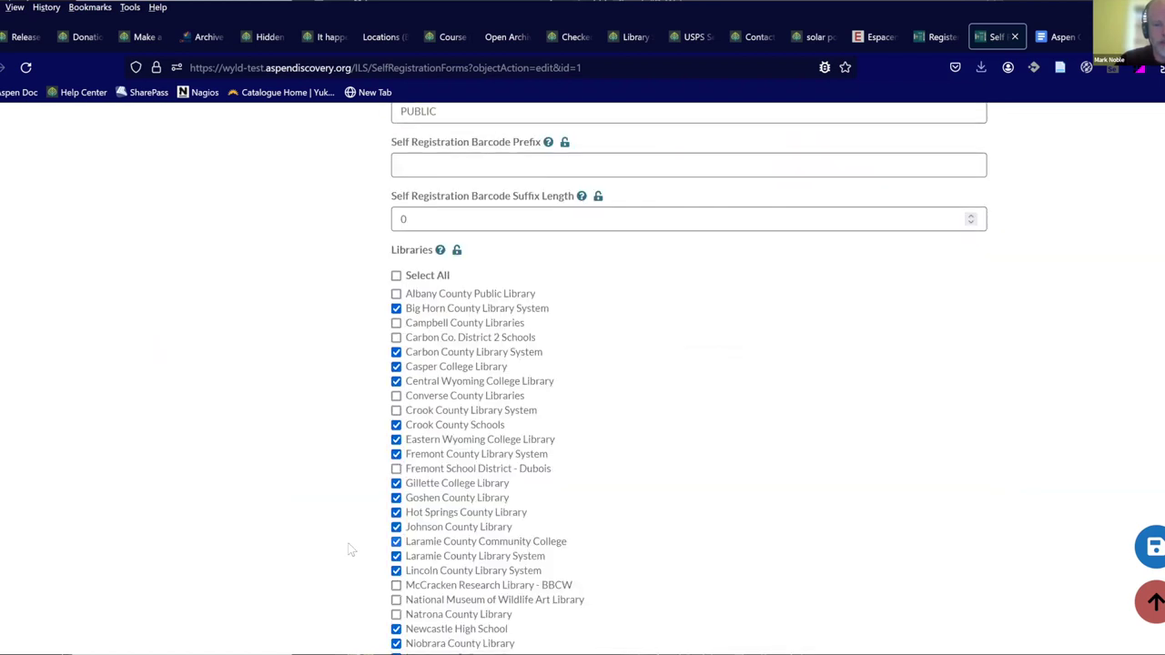
pyautogui.click(455, 502)
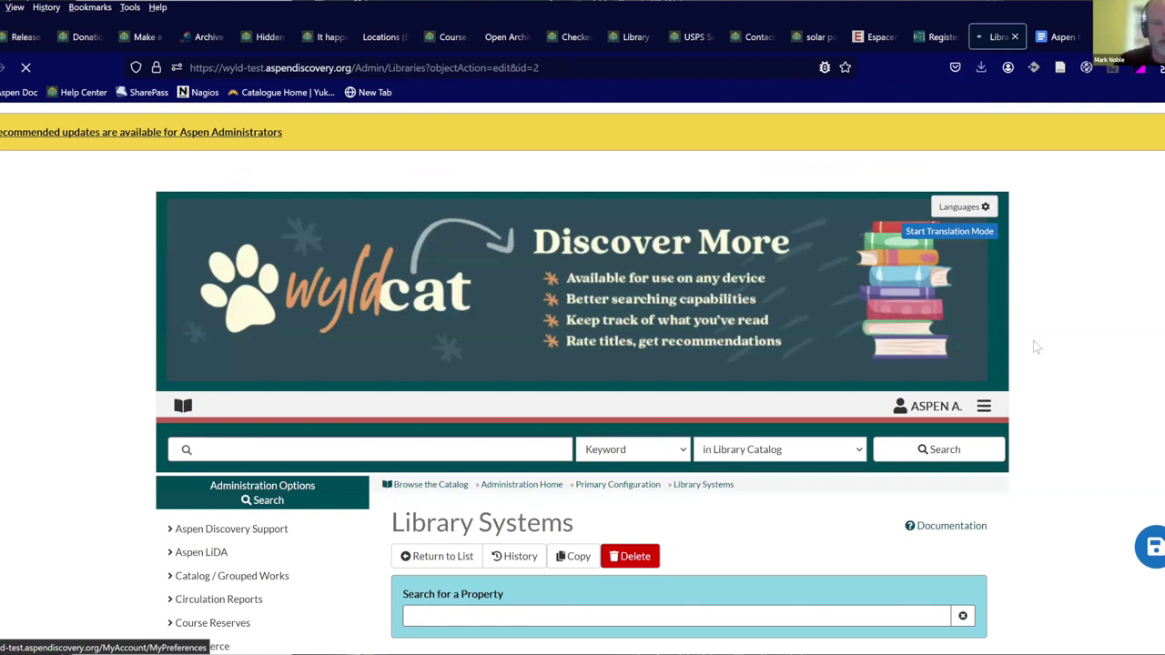
pyautogui.scroll(-4, 1033, 346)
# Return to the library card registration form, reload it, and check how its address and contact fields are grouped.
pyautogui.click(936, 36)
pyautogui.click(27, 67)
pyautogui.click(600, 409)
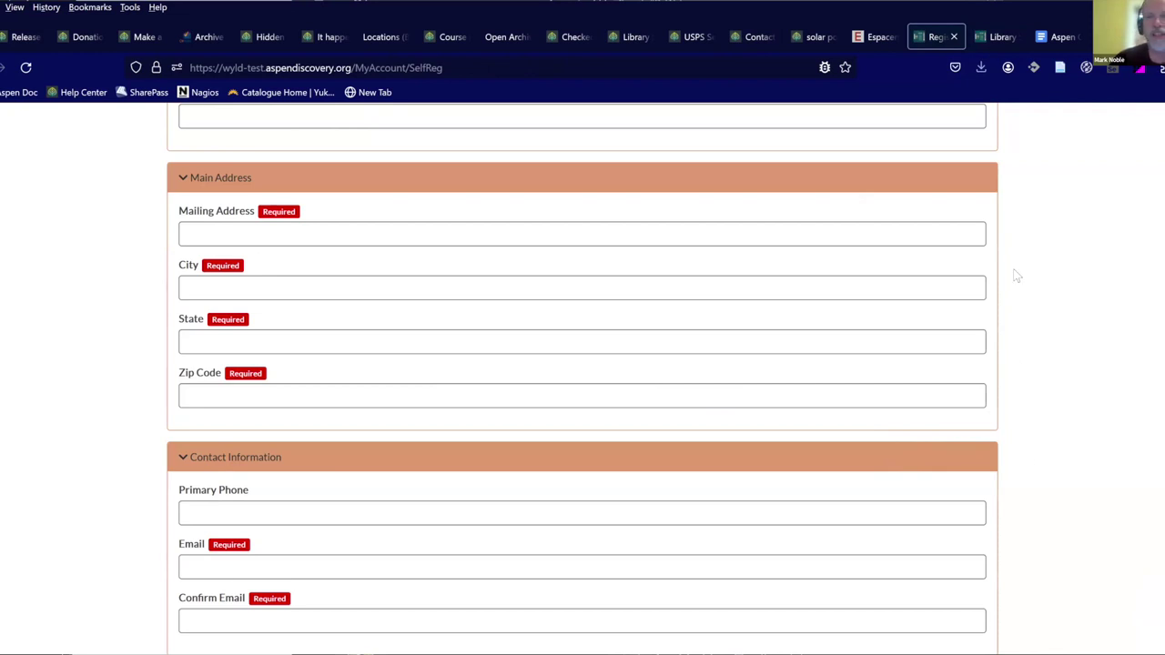
# Go back to the Wyoming Libraries - All library system and look through its settings sections.
pyautogui.click(998, 36)
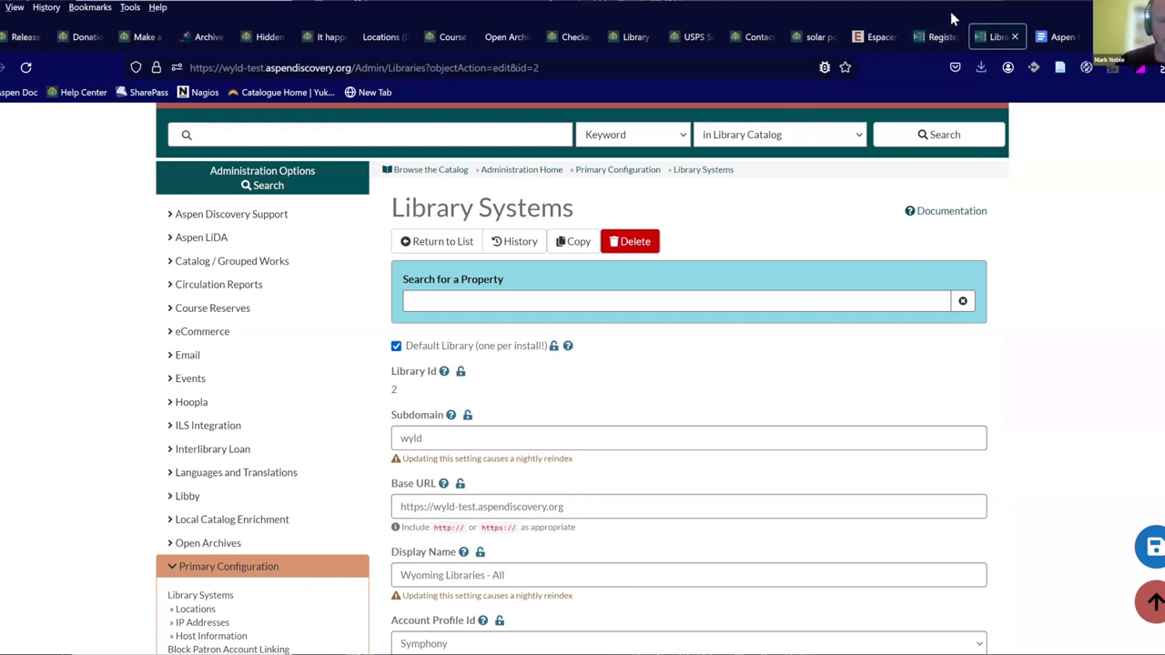
pyautogui.scroll(-5, 269, 510)
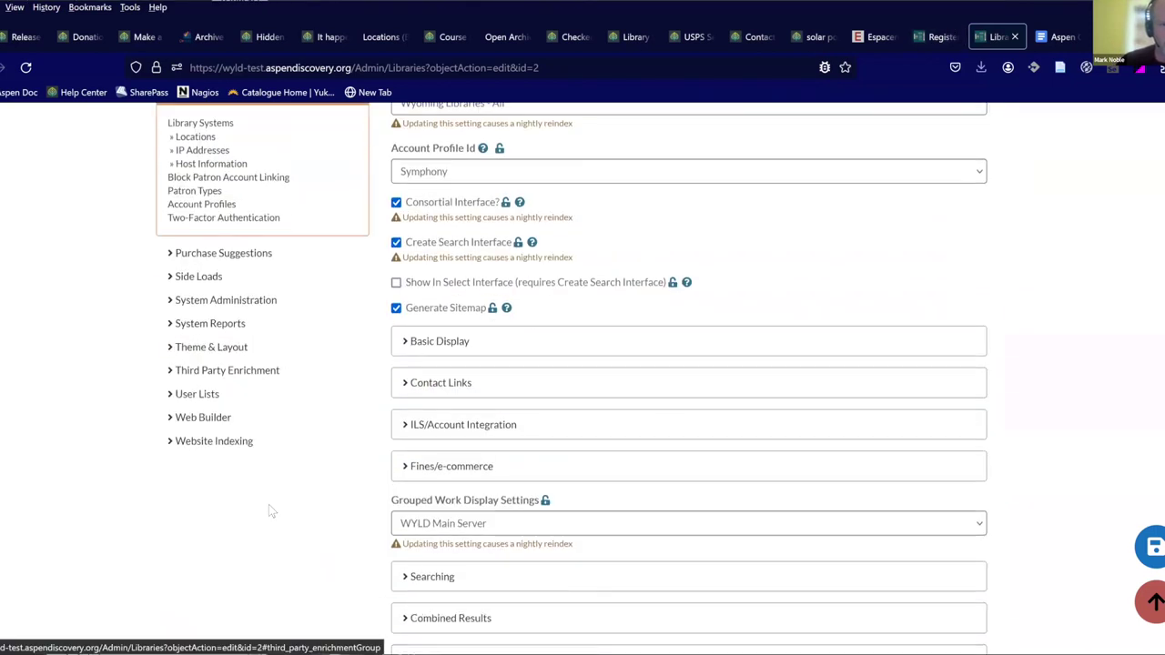
pyautogui.scroll(-1, 268, 504)
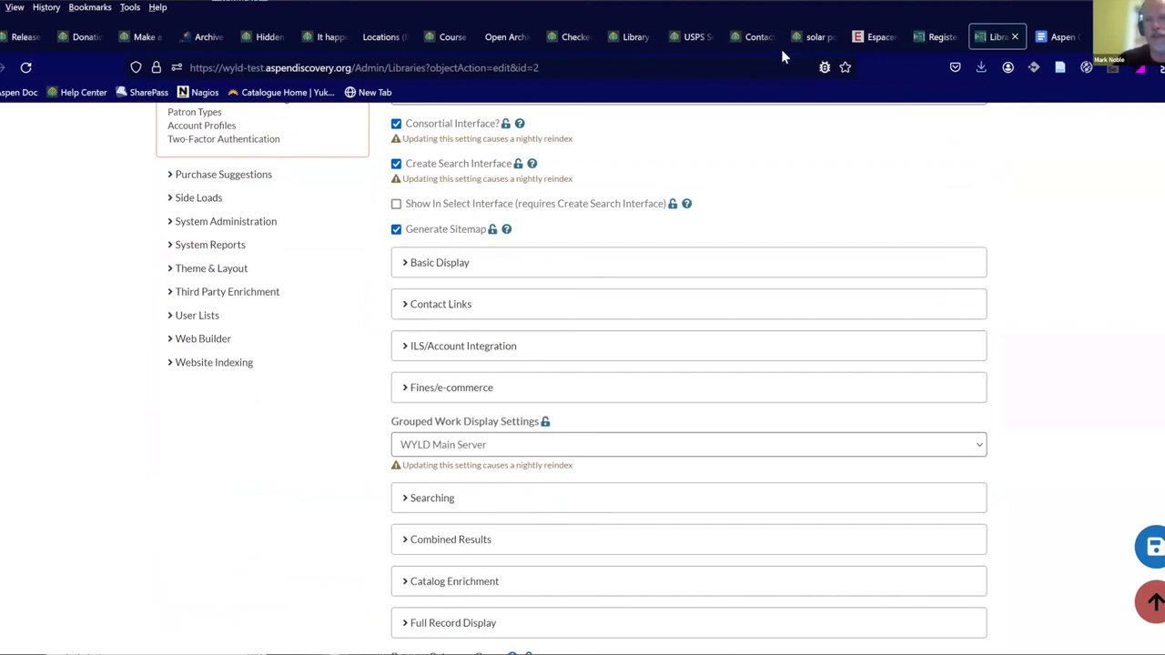
# Return to the beta catalog, search the Aspen Administration settings for "custom", and open Custom Forms.
pyautogui.click(813, 36)
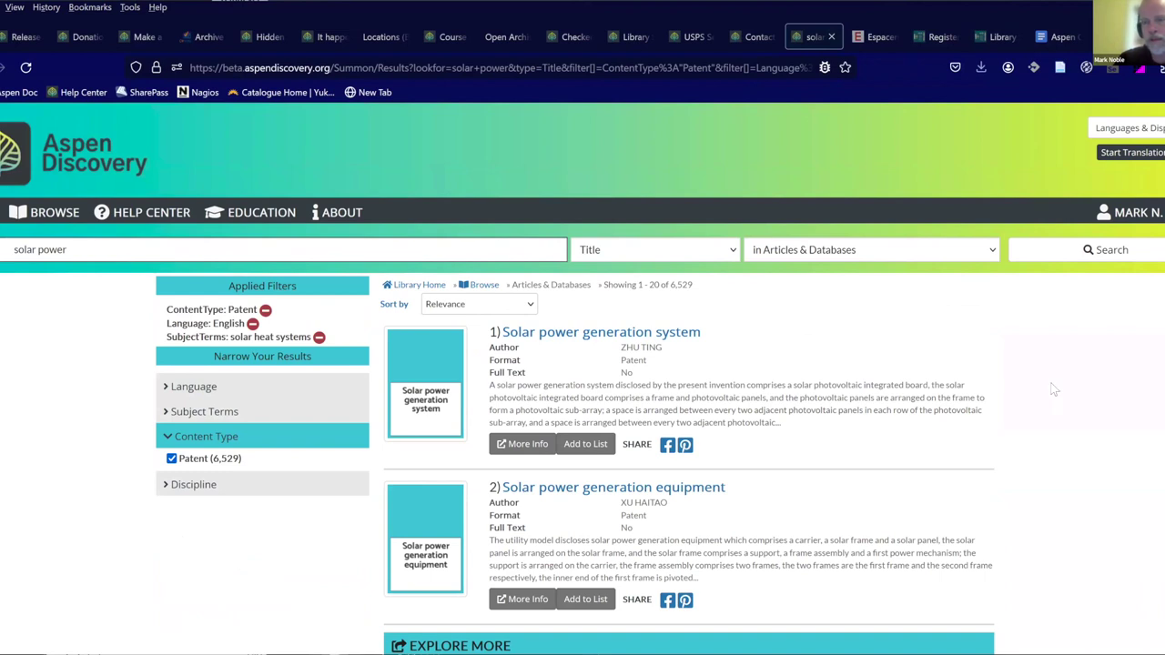
pyautogui.click(1133, 213)
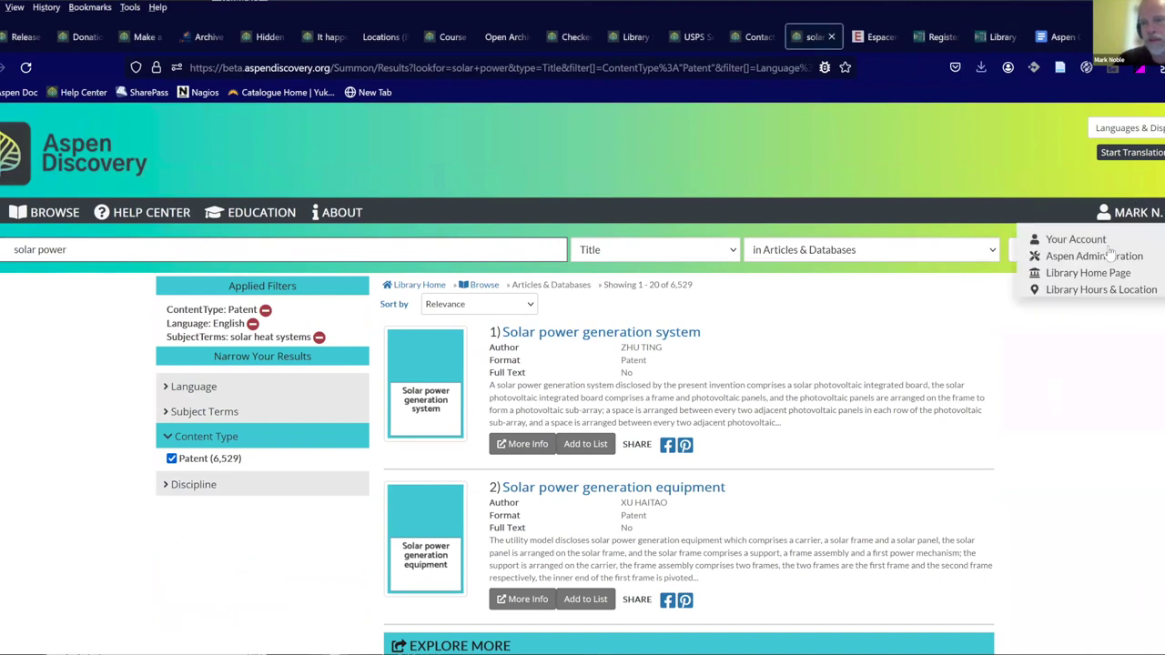
pyautogui.click(1093, 255)
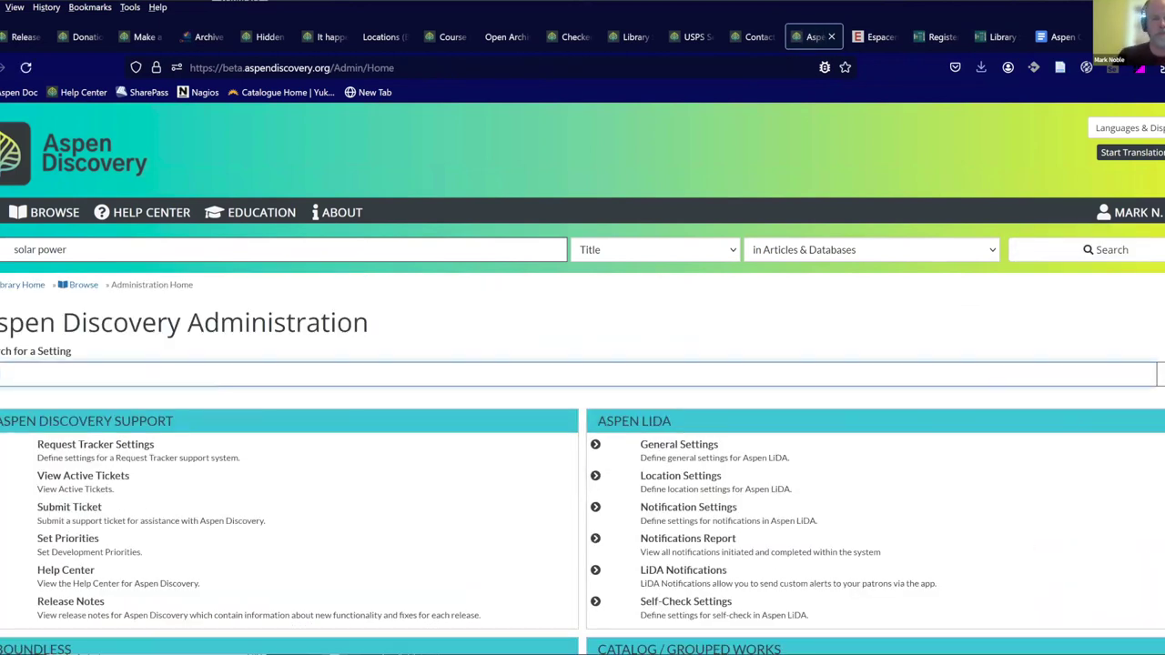
pyautogui.write('custom')
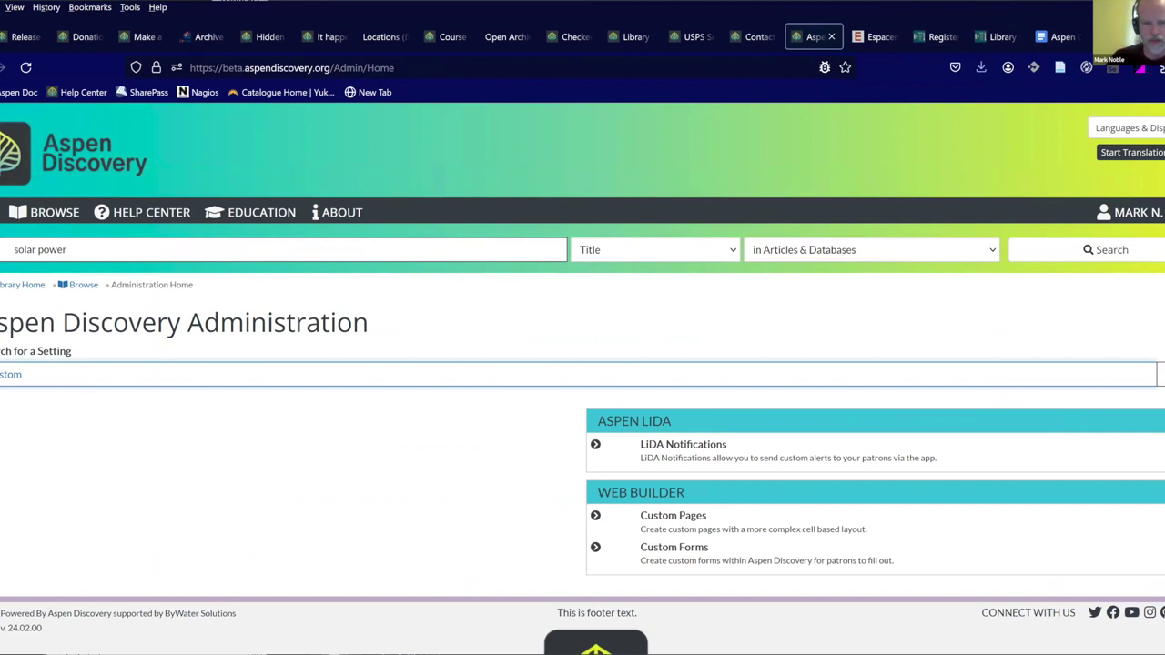
pyautogui.click(665, 548)
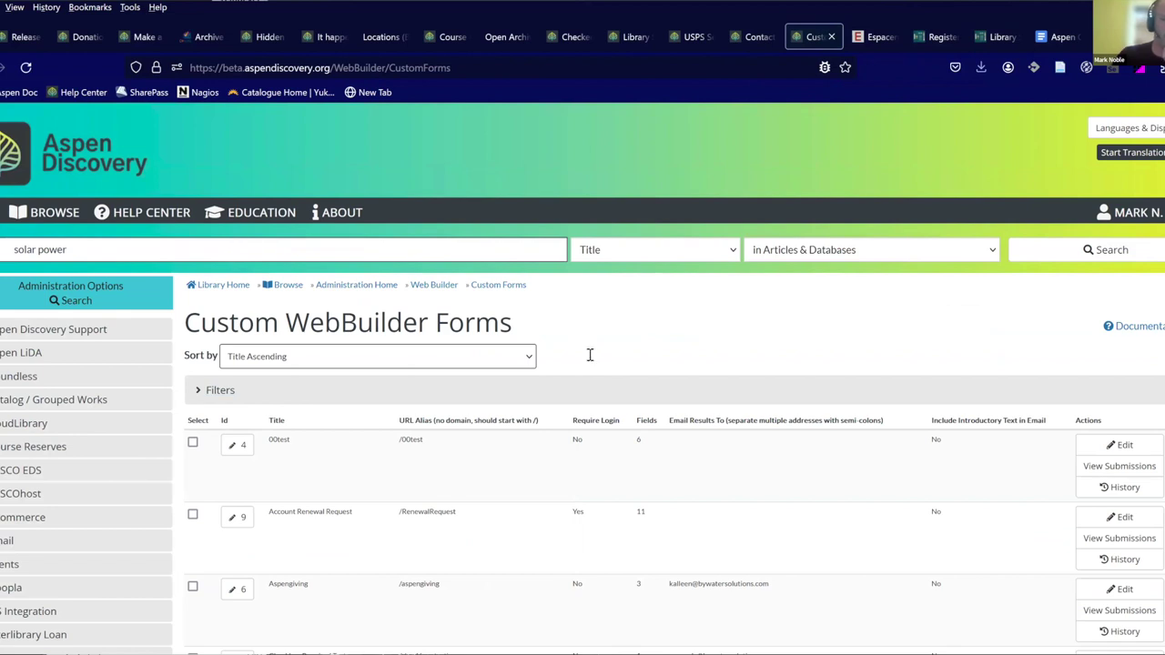
# Start a new custom WebBuilder form and add a blank entry to its Fields table.
pyautogui.scroll(-5, 591, 354)
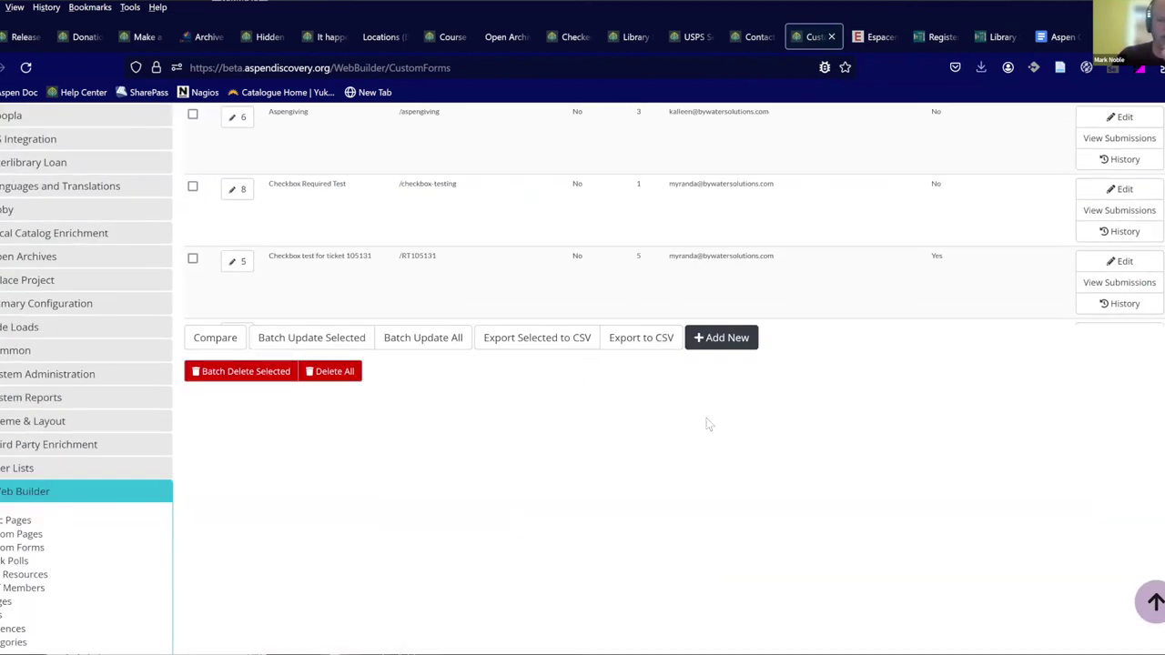
pyautogui.click(733, 348)
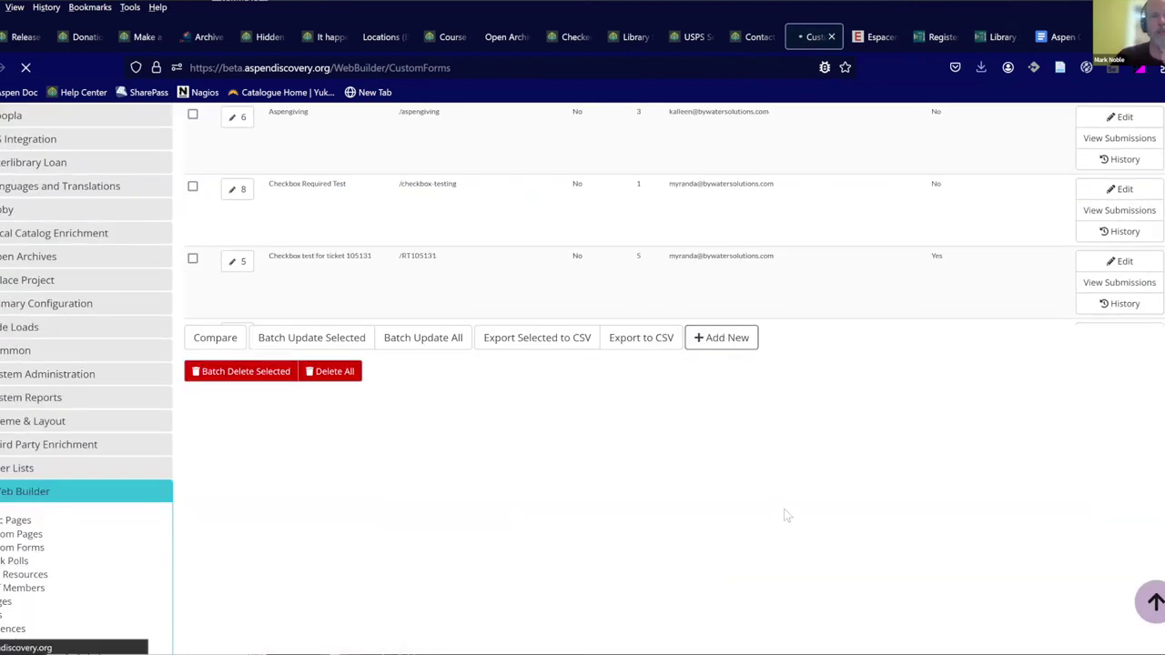
pyautogui.scroll(-4, 810, 455)
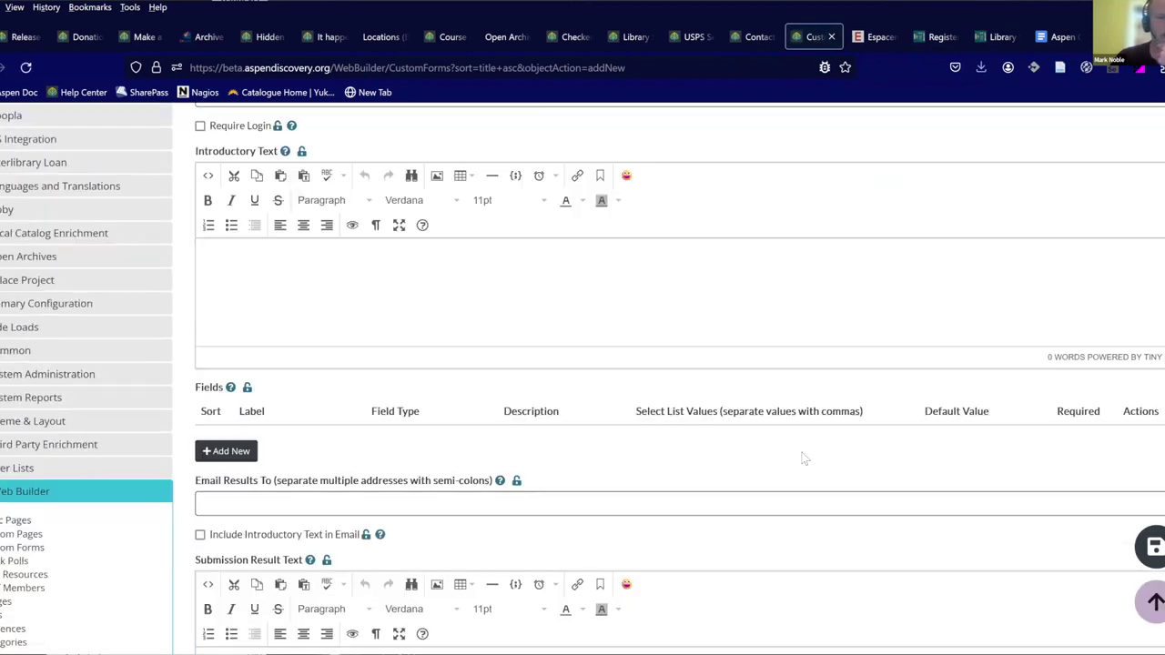
pyautogui.scroll(-3, 803, 458)
pyautogui.click(234, 294)
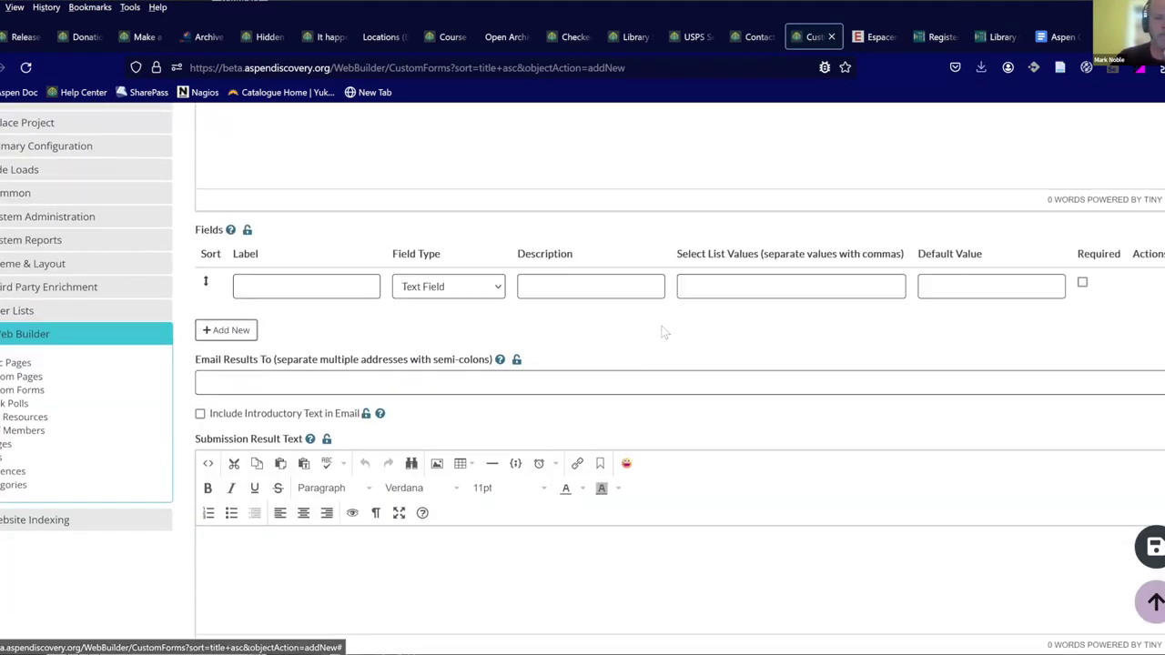
# Open the field type choices for the blank entry in the new custom form's Fields table.
pyautogui.click(438, 290)
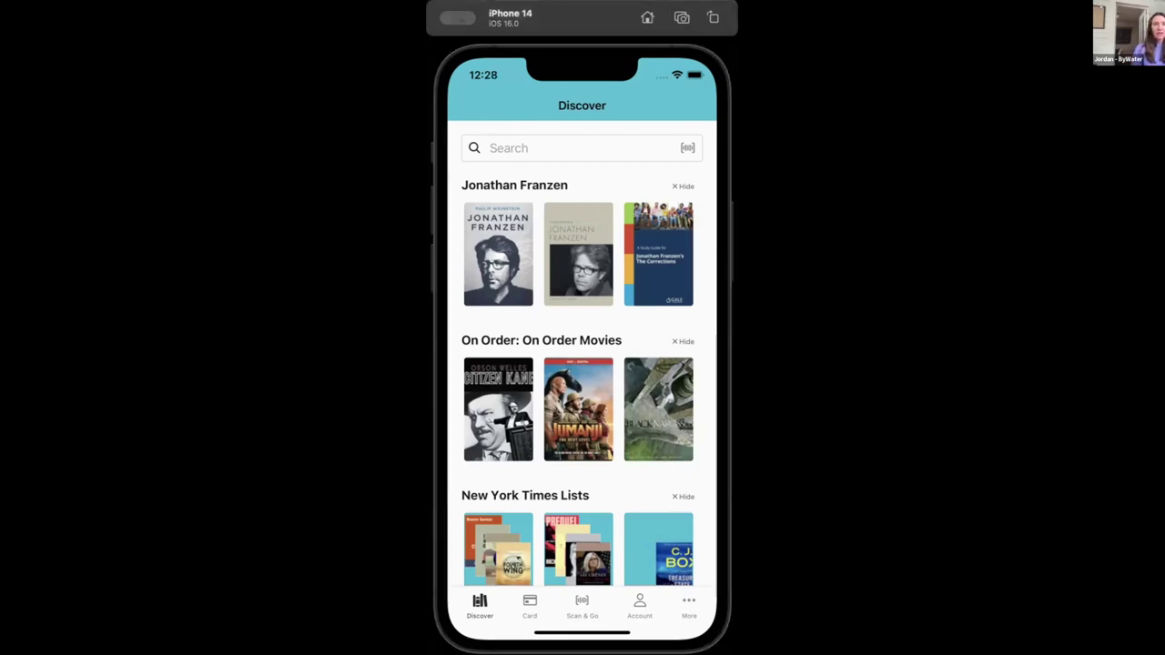
# Switch to the library's mobile app in the iPhone 14 simulator and open the list of all locations.
pyautogui.click(690, 603)
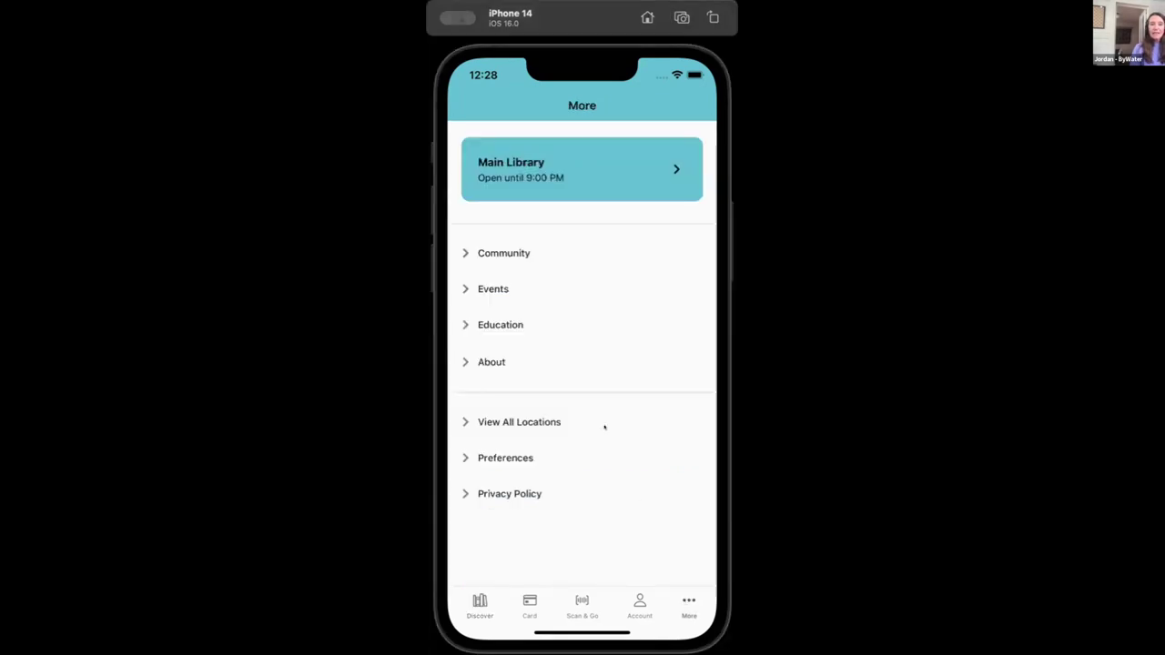
pyautogui.click(538, 421)
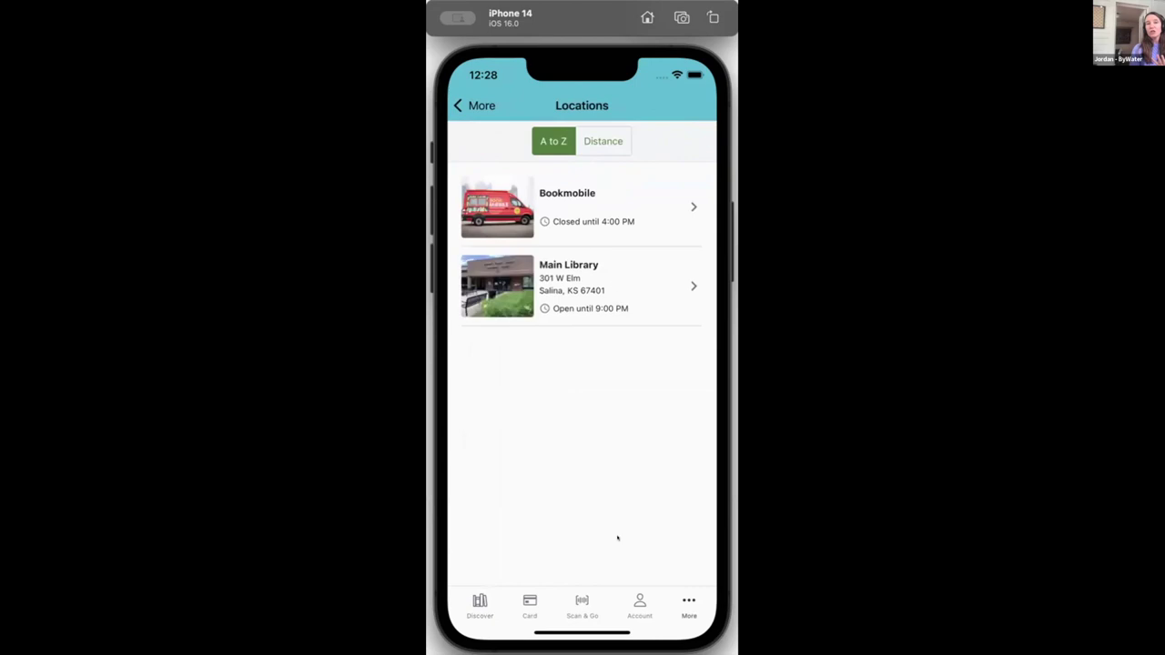
pyautogui.click(689, 602)
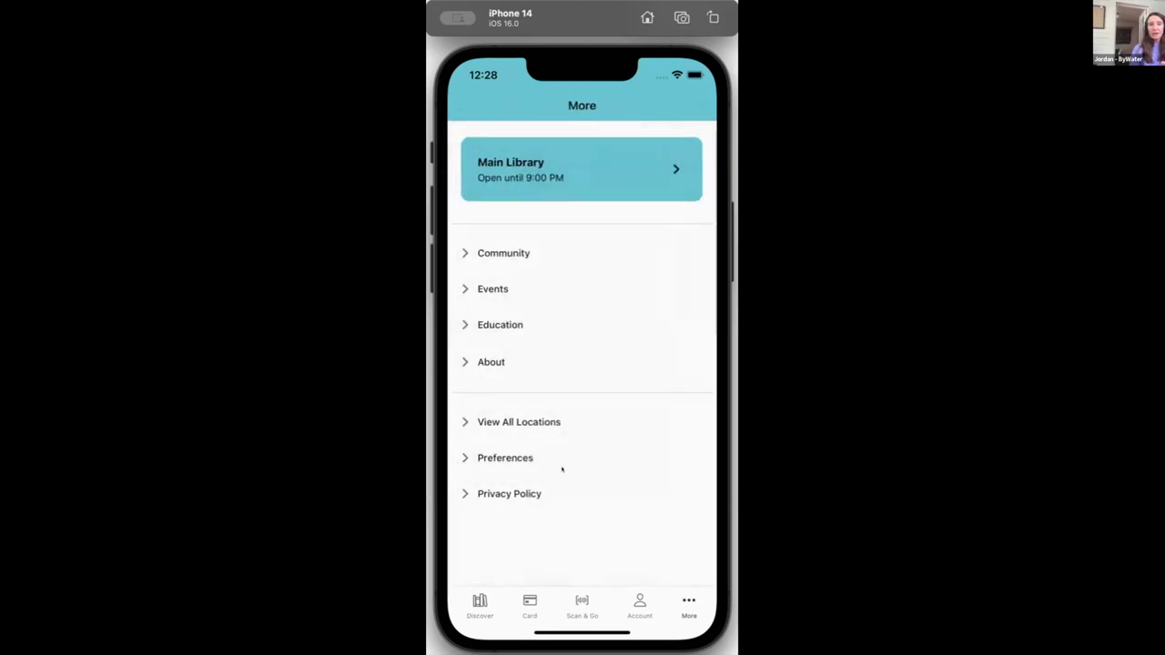
pyautogui.click(508, 420)
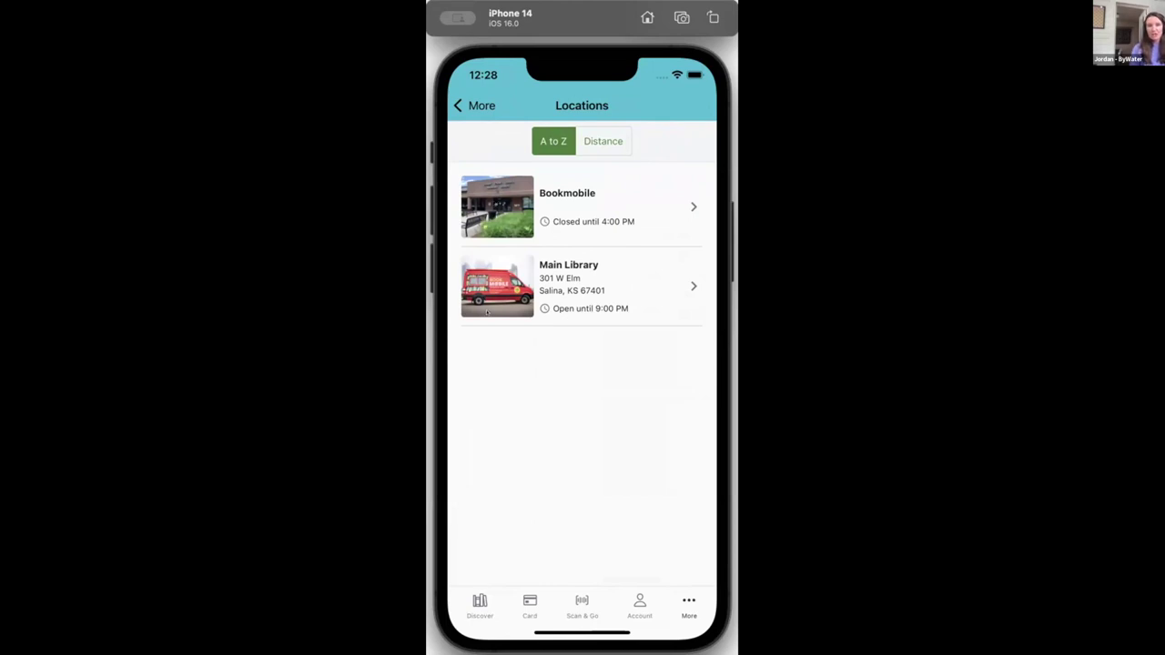
# Open the Main Library location, review its contact options, hours and additional information, and return to all locations.
pyautogui.click(587, 283)
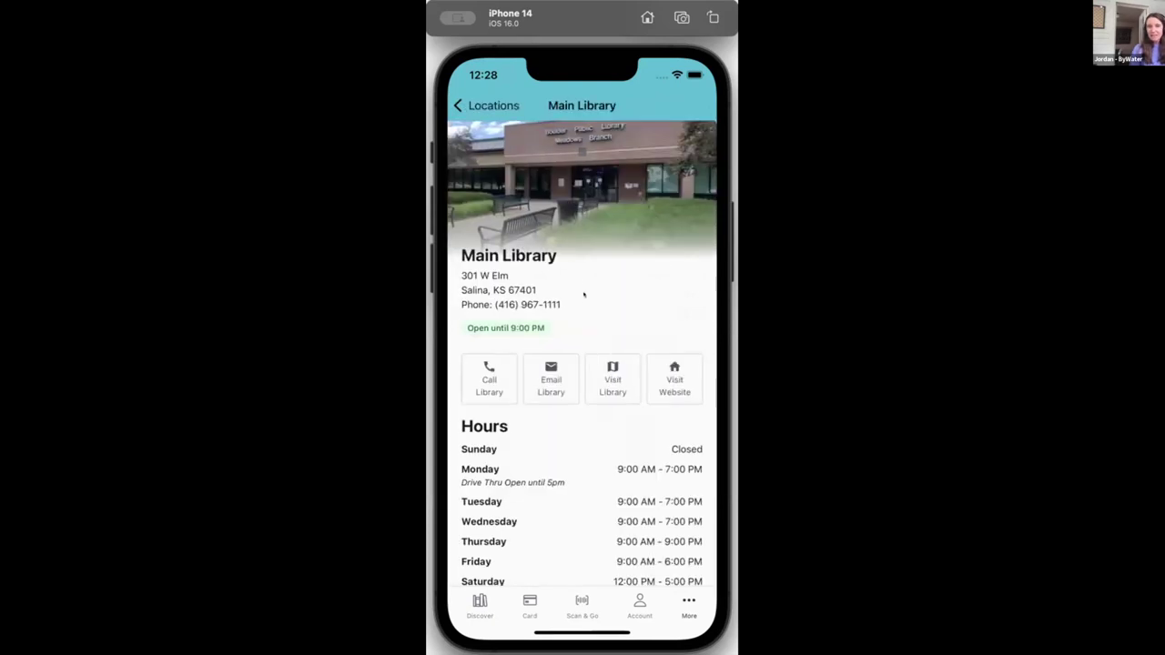
pyautogui.moveTo(582, 294); pyautogui.dragTo(585, 270)
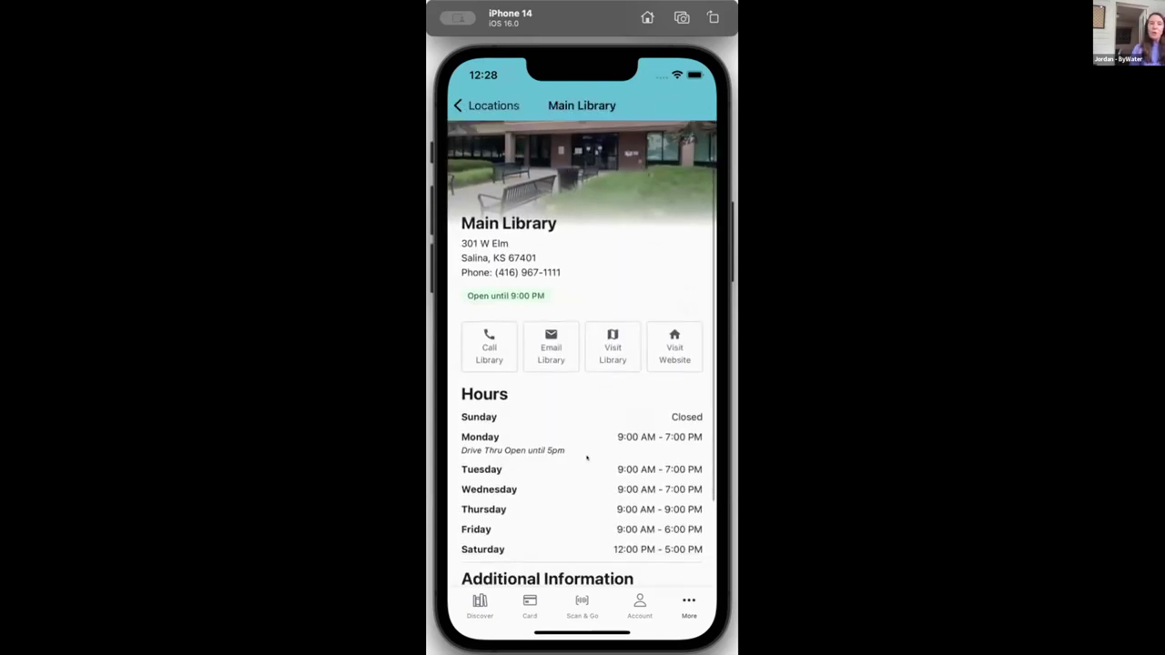
pyautogui.scroll(3, 598, 364)
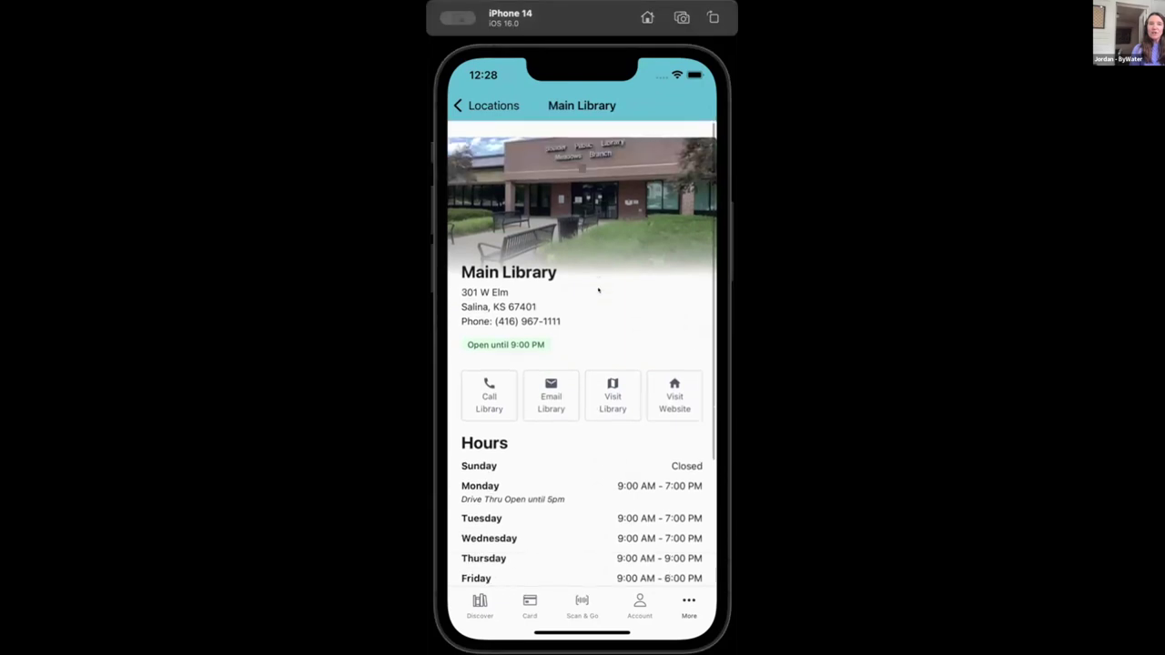
pyautogui.moveTo(593, 410); pyautogui.dragTo(598, 260)
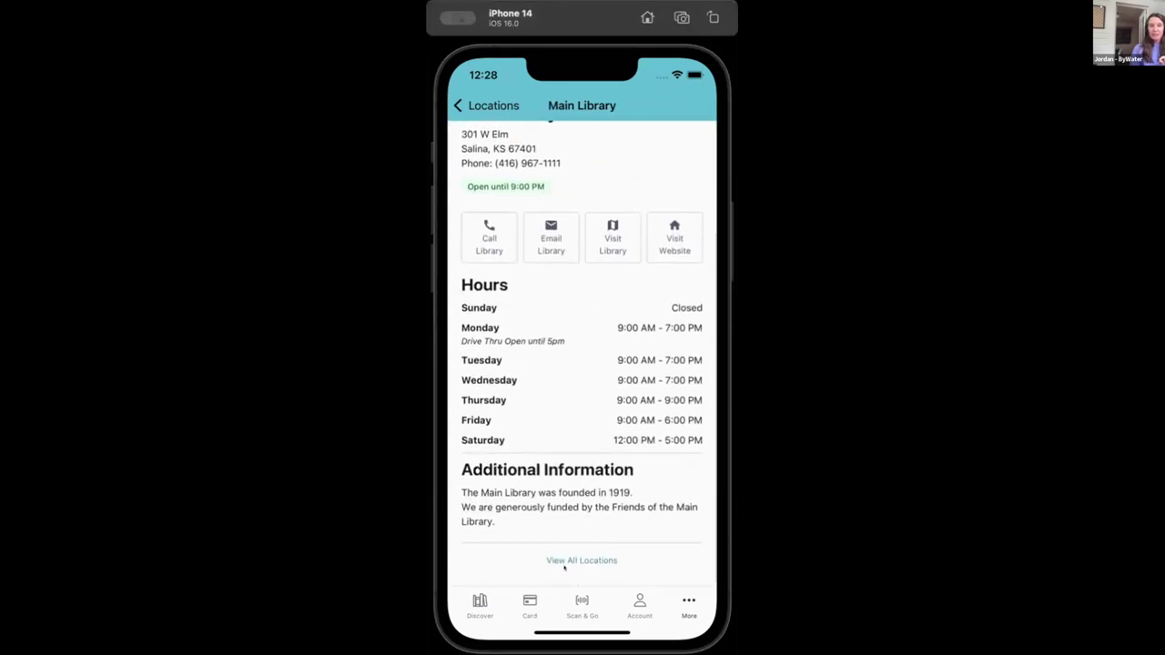
pyautogui.click(566, 562)
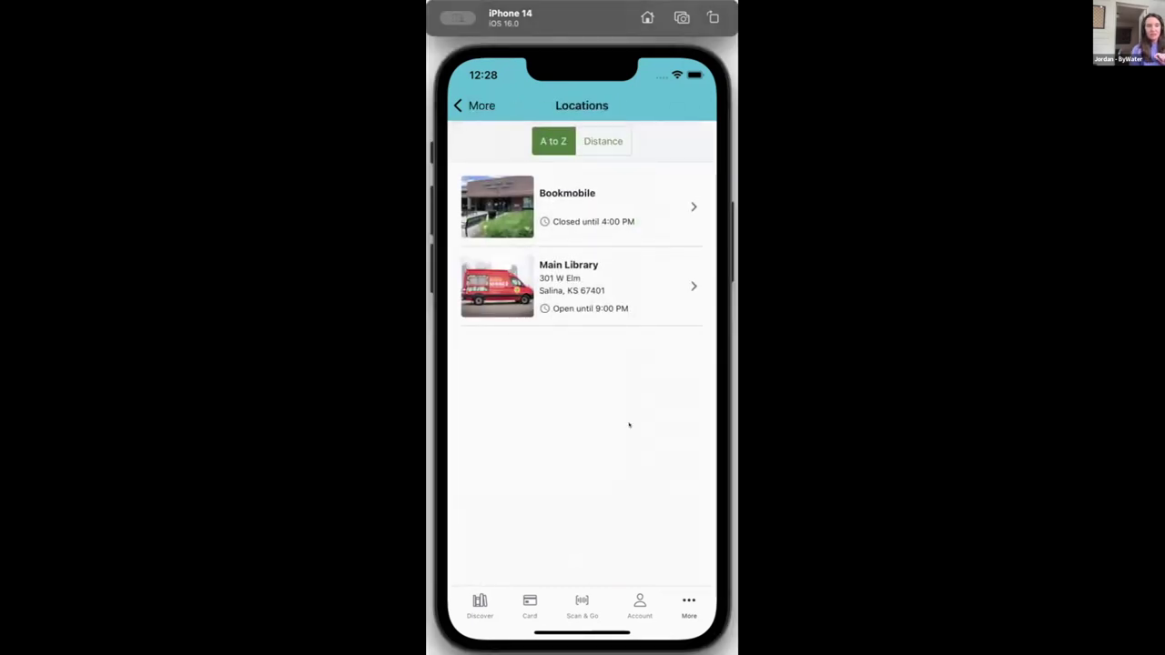
# Return to Discover and search the catalog for "storytime".
pyautogui.click(480, 606)
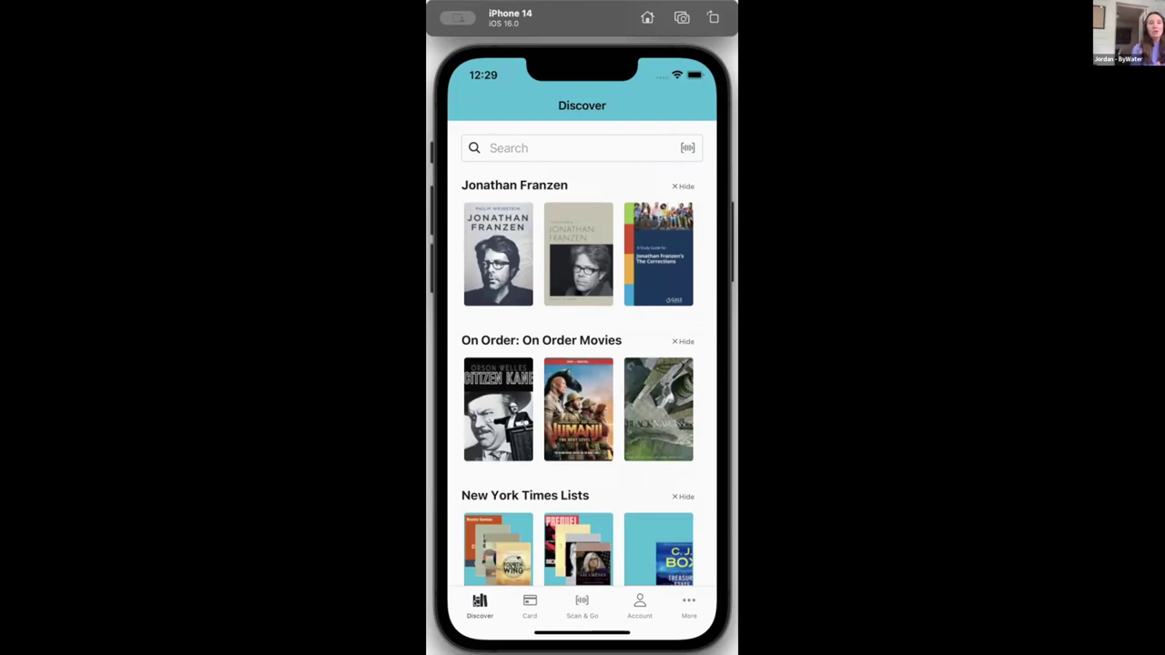
pyautogui.click(520, 148)
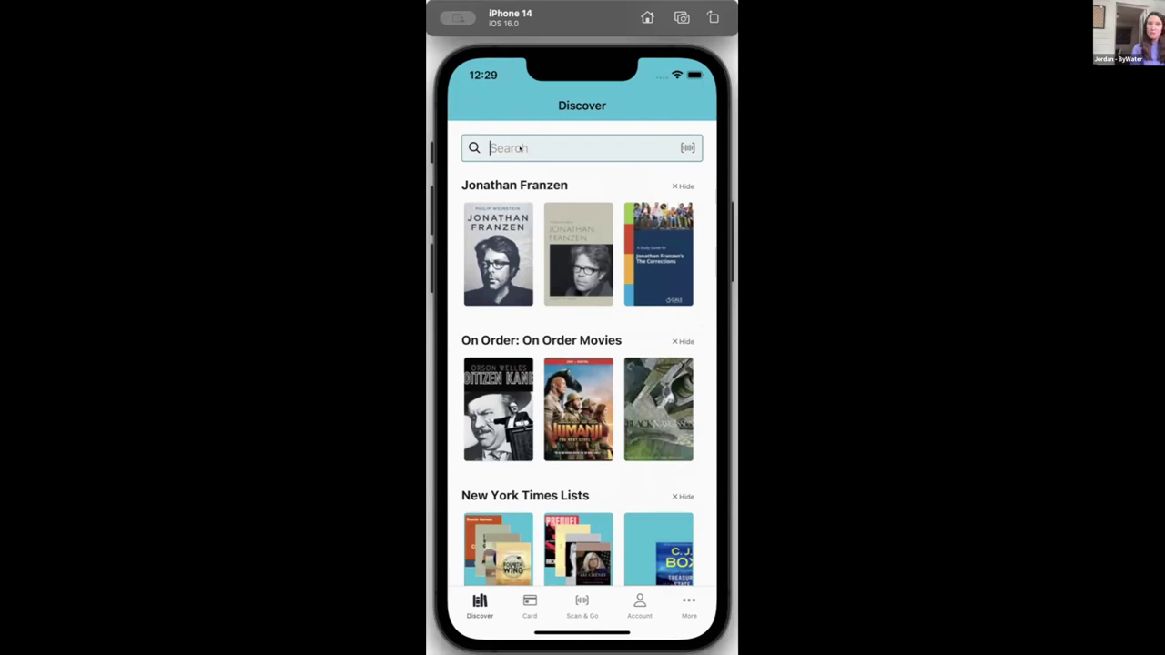
pyautogui.write('storytime')
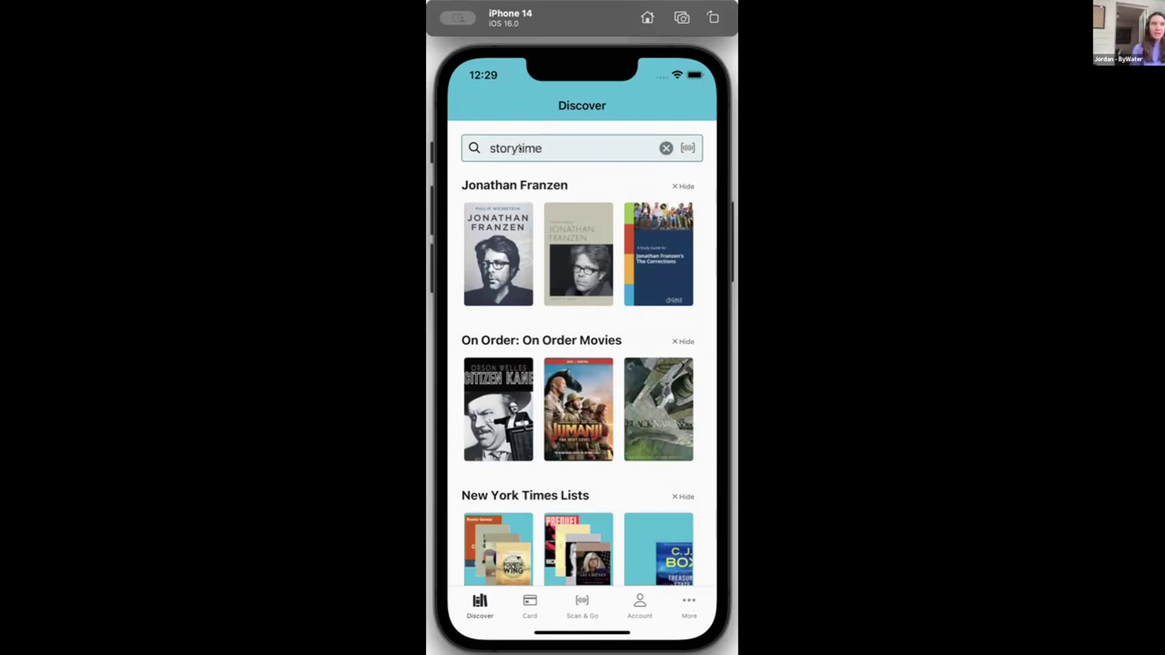
pyautogui.press('Return')
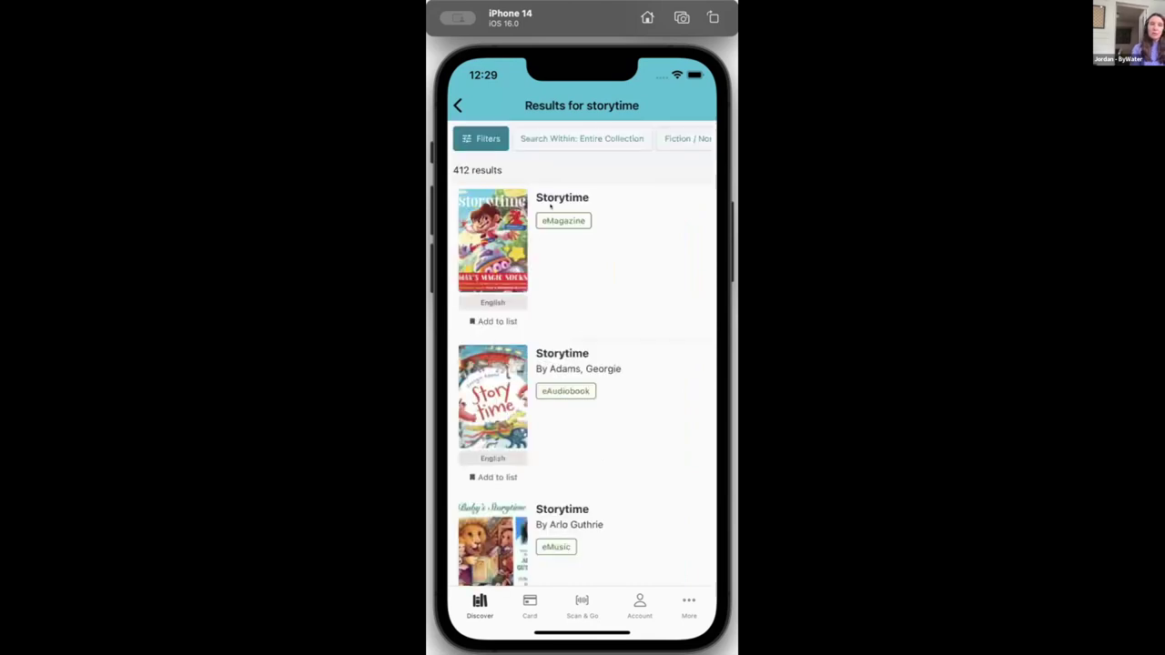
# Change the storytime search filter from Library Catalog to Events and show the matching events.
pyautogui.click(478, 139)
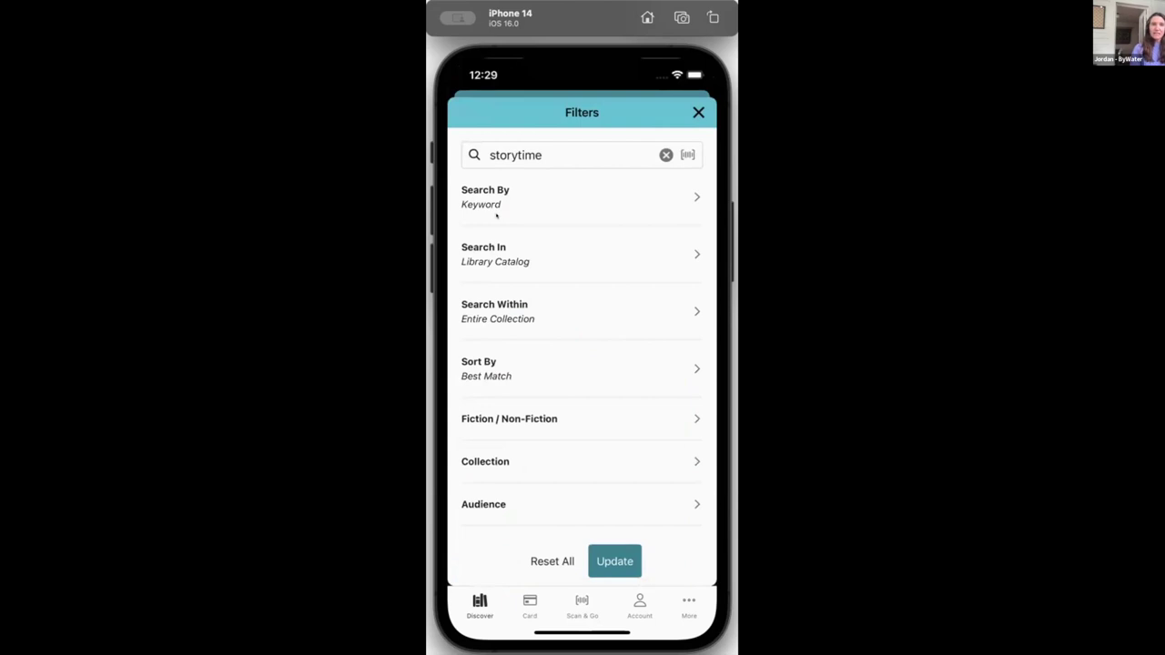
pyautogui.click(540, 250)
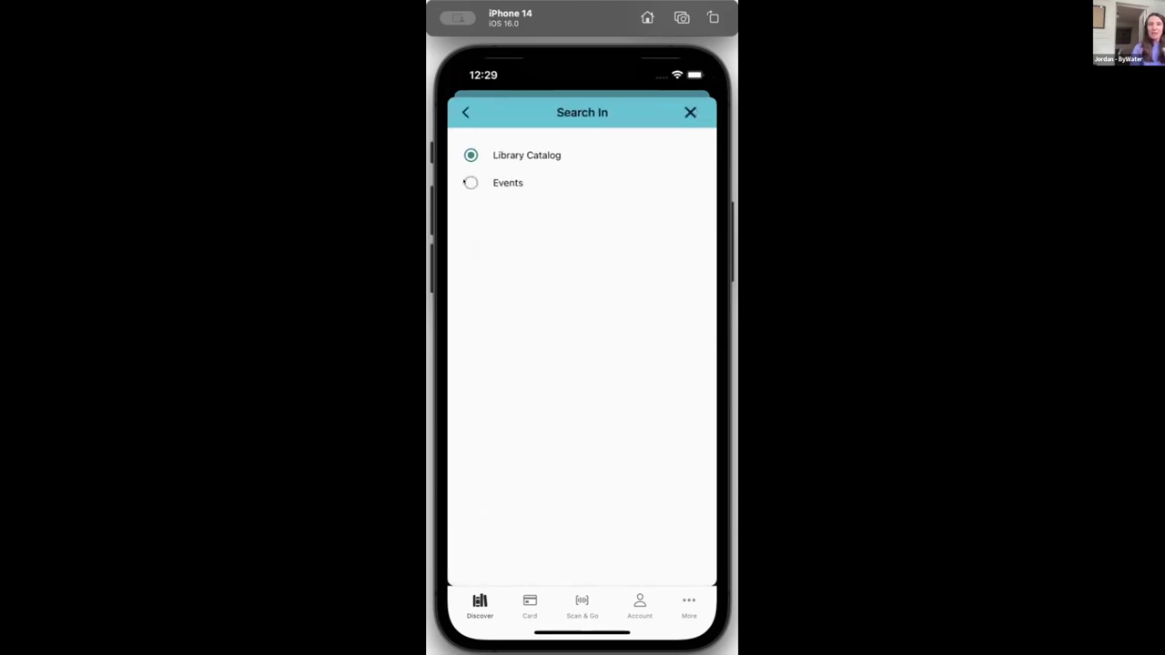
pyautogui.click(470, 182)
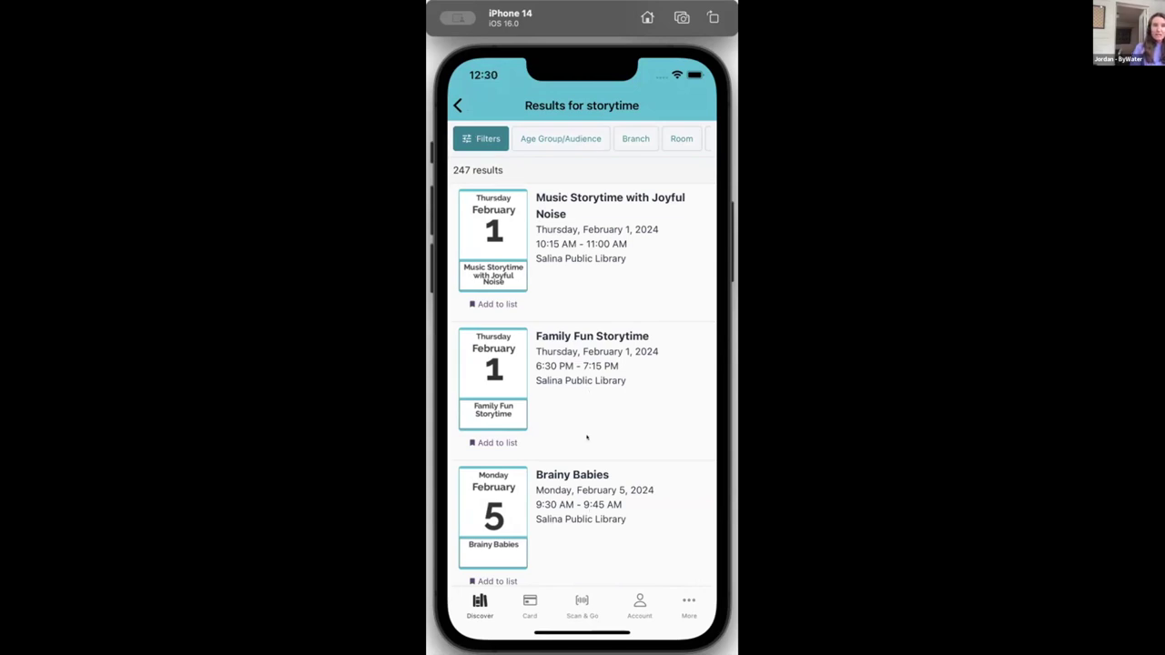
# Open the February 5, 2024 Toddler Storytime event, view its page on the library's website, and return to the event.
pyautogui.scroll(-4, 587, 515)
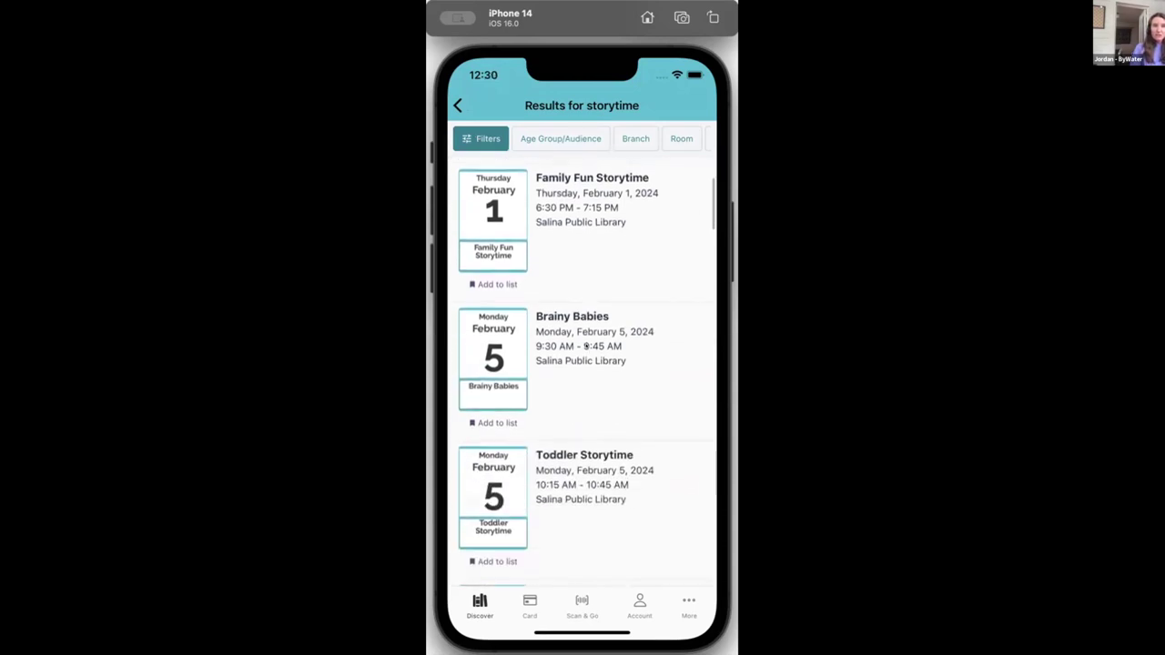
pyautogui.click(583, 515)
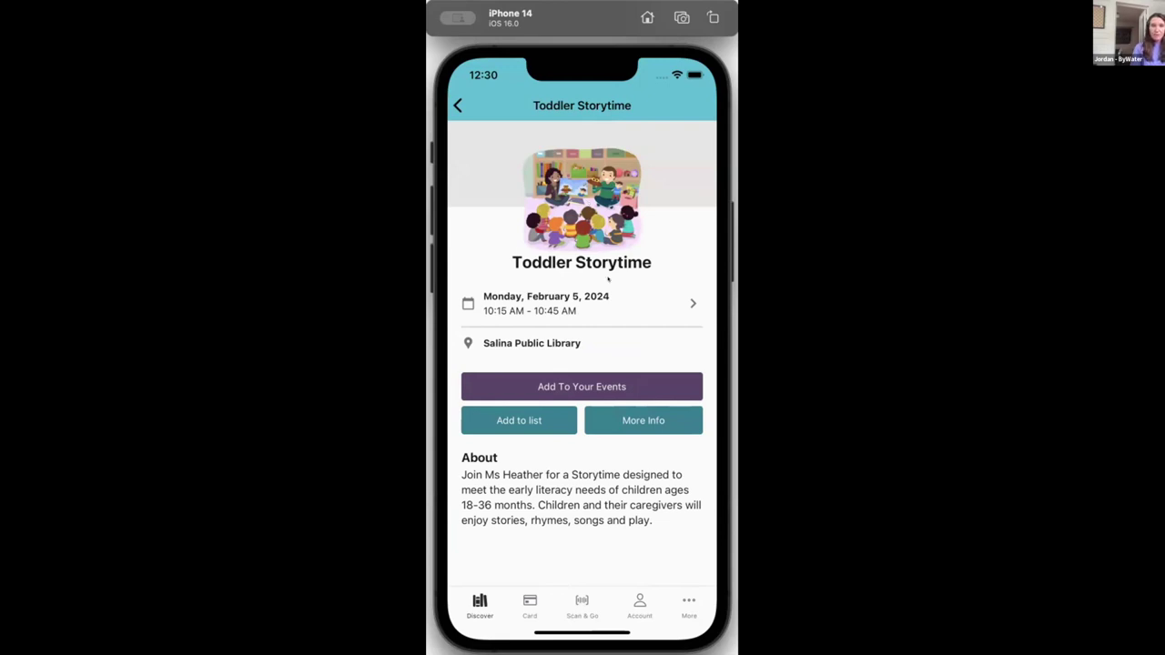
pyautogui.click(641, 424)
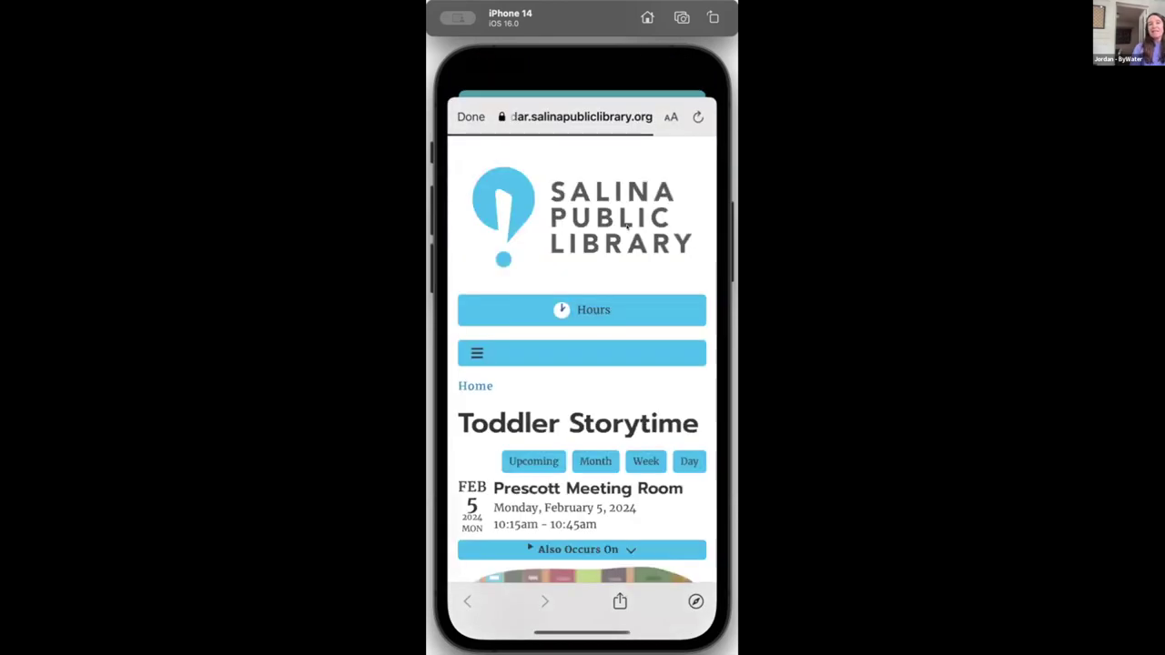
pyautogui.scroll(-3, 626, 338)
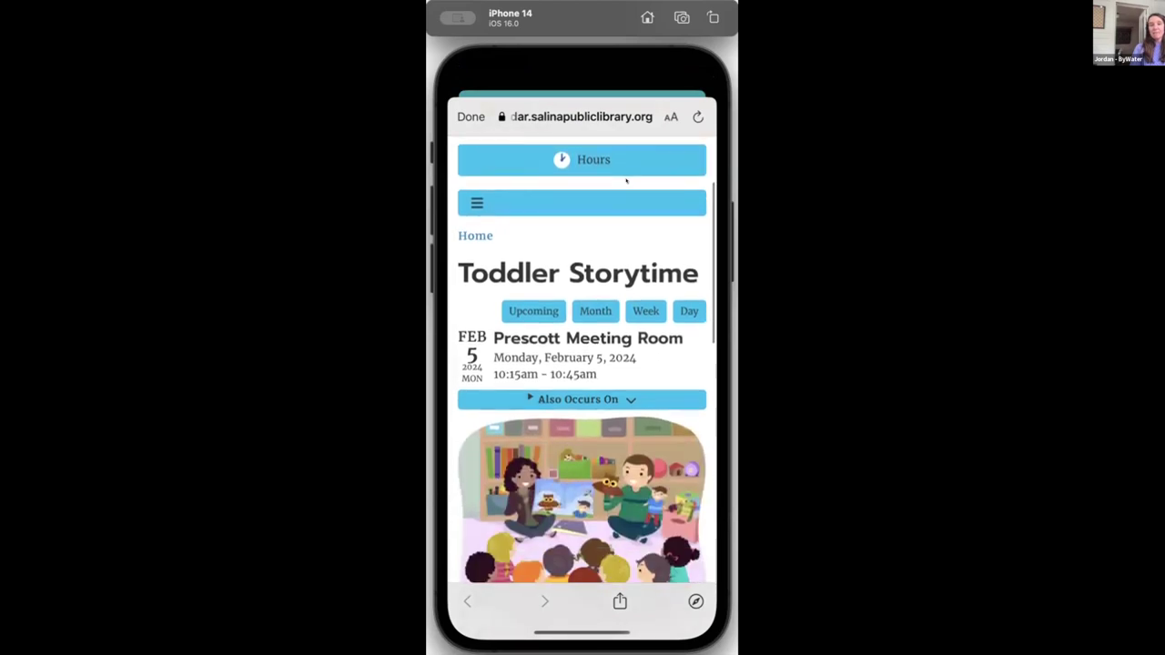
pyautogui.scroll(3, 595, 325)
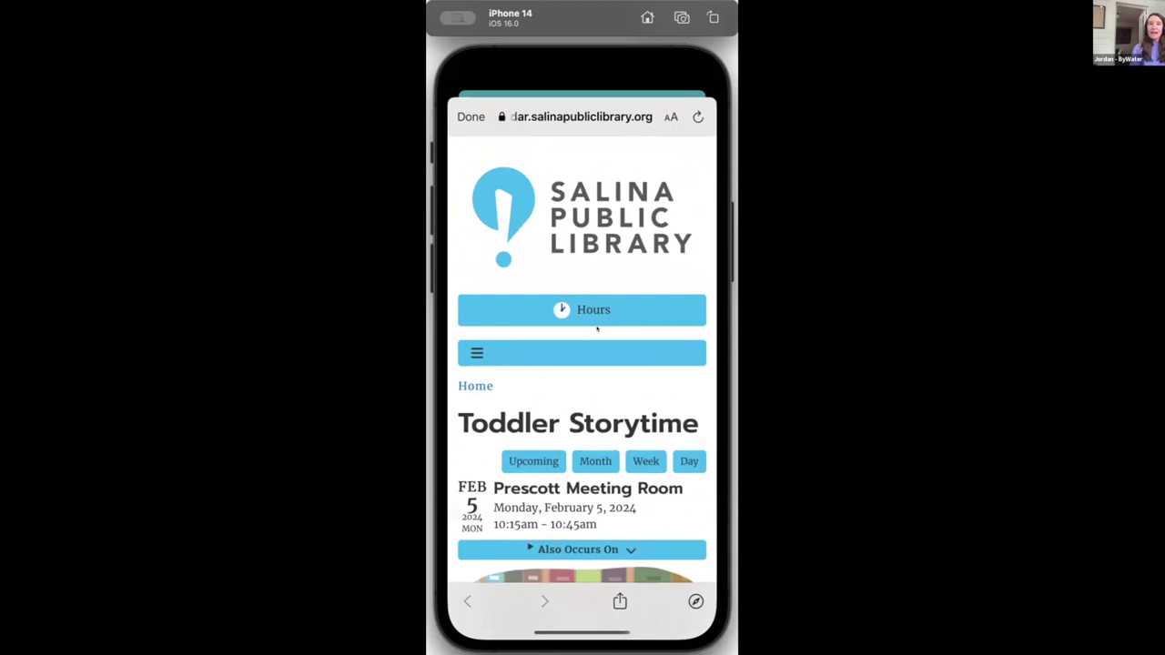
pyautogui.click(466, 116)
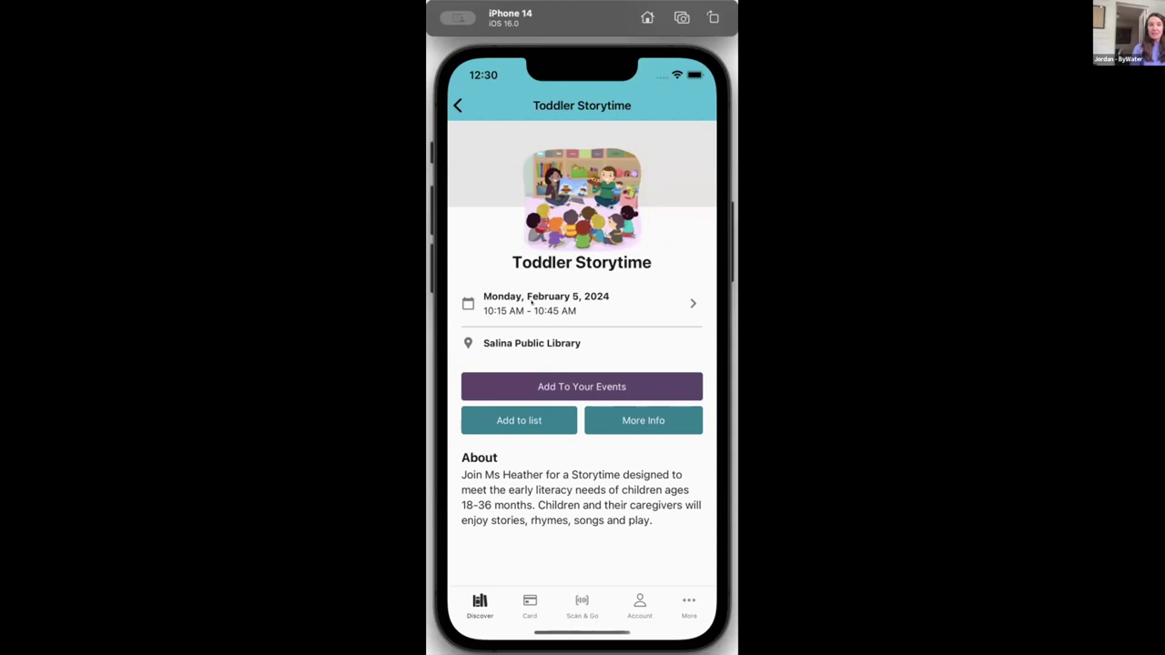
# Open the prompt for adding the Toddler Storytime event to the device's calendar and dismiss it.
pyautogui.click(630, 304)
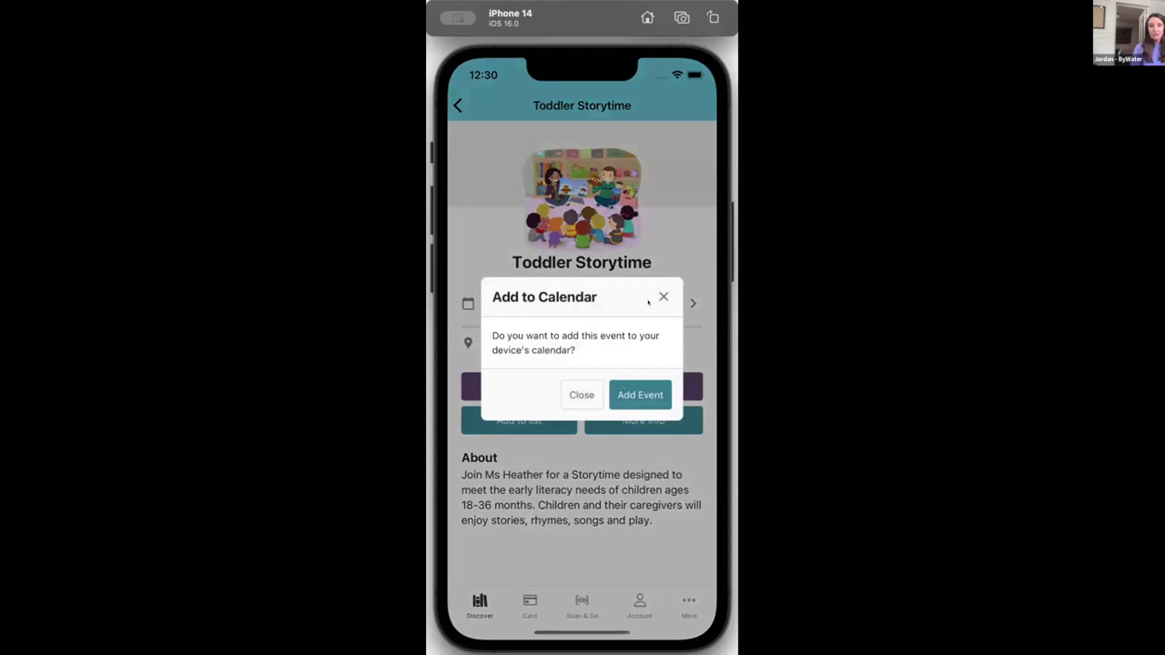
pyautogui.click(664, 296)
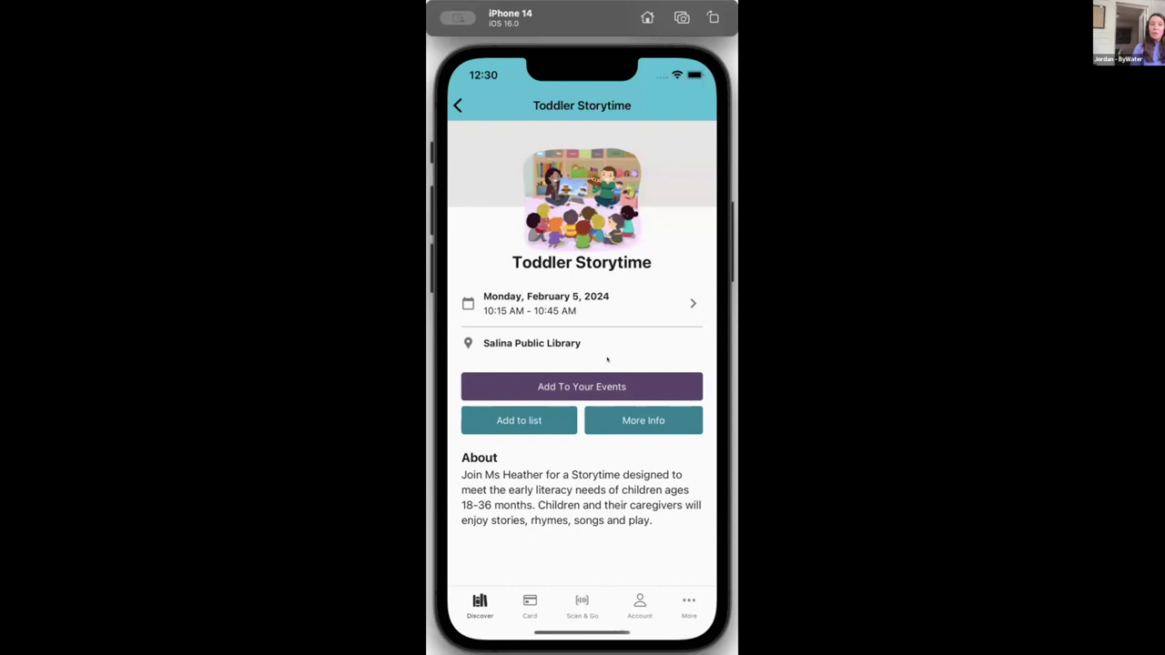
# Save the Toddler Storytime event to your events and check the upcoming events in My Events.
pyautogui.click(594, 383)
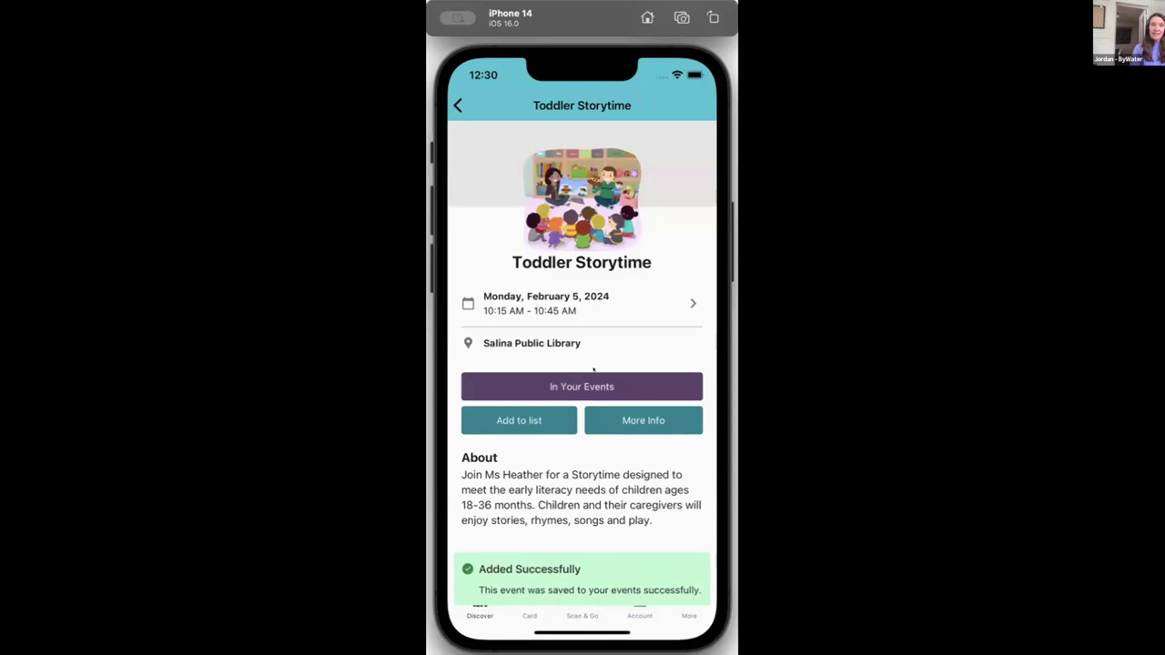
pyautogui.click(583, 386)
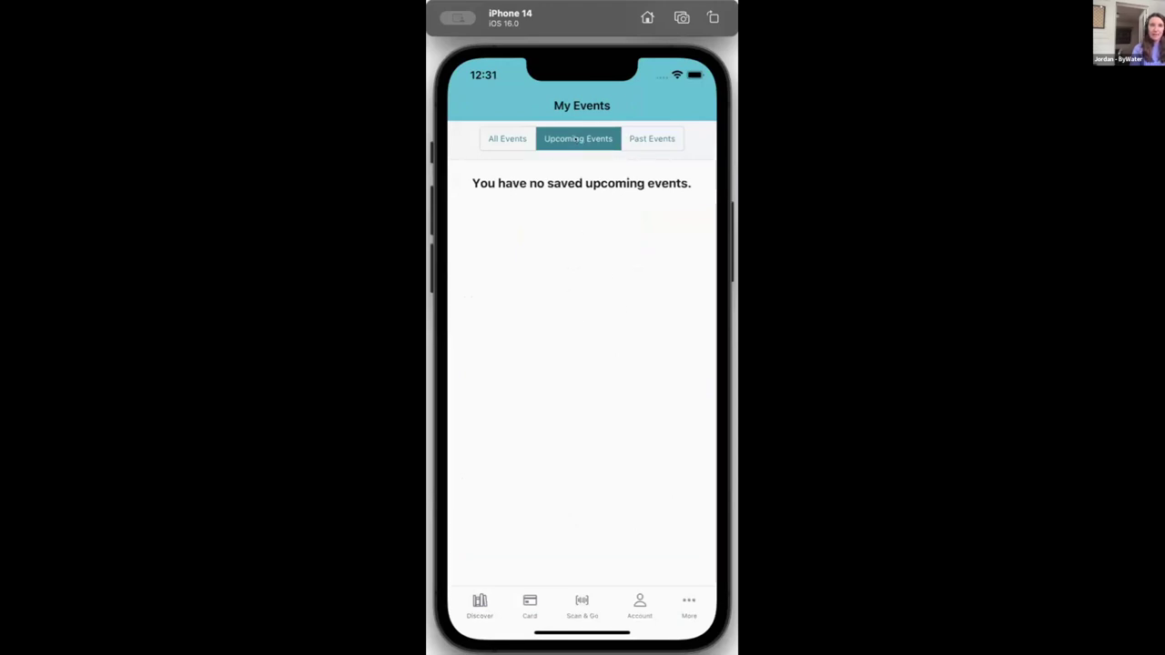
pyautogui.moveTo(575, 251); pyautogui.dragTo(573, 512)
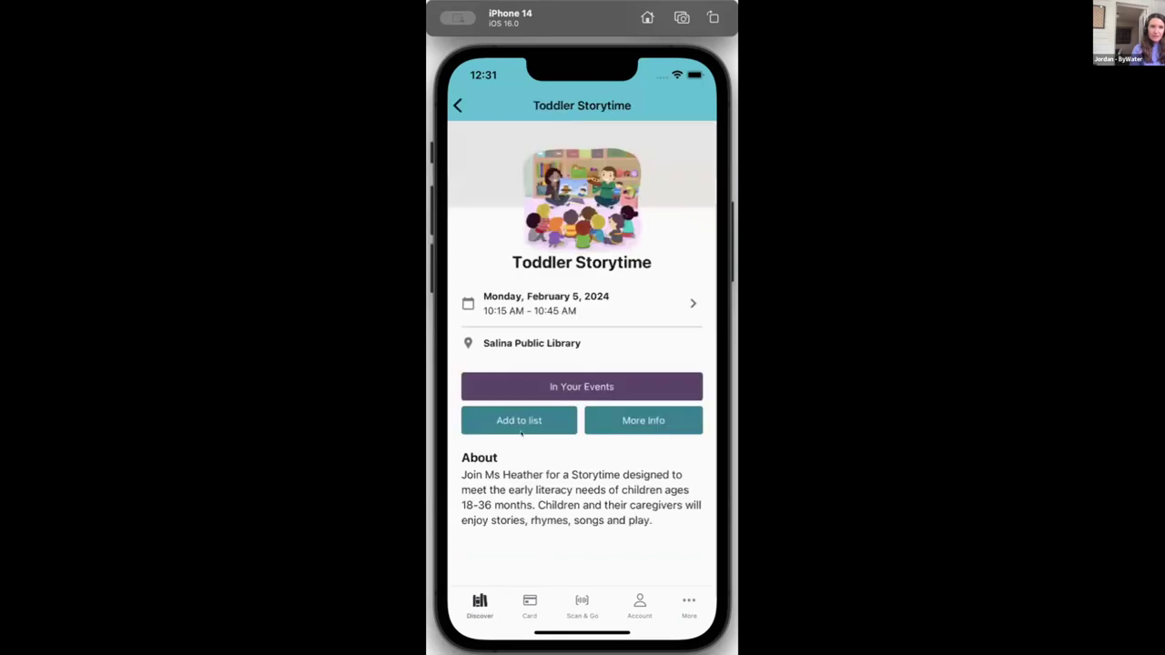
# Review the lists available for saving the Toddler Storytime event and cancel without adding it to one.
pyautogui.click(519, 421)
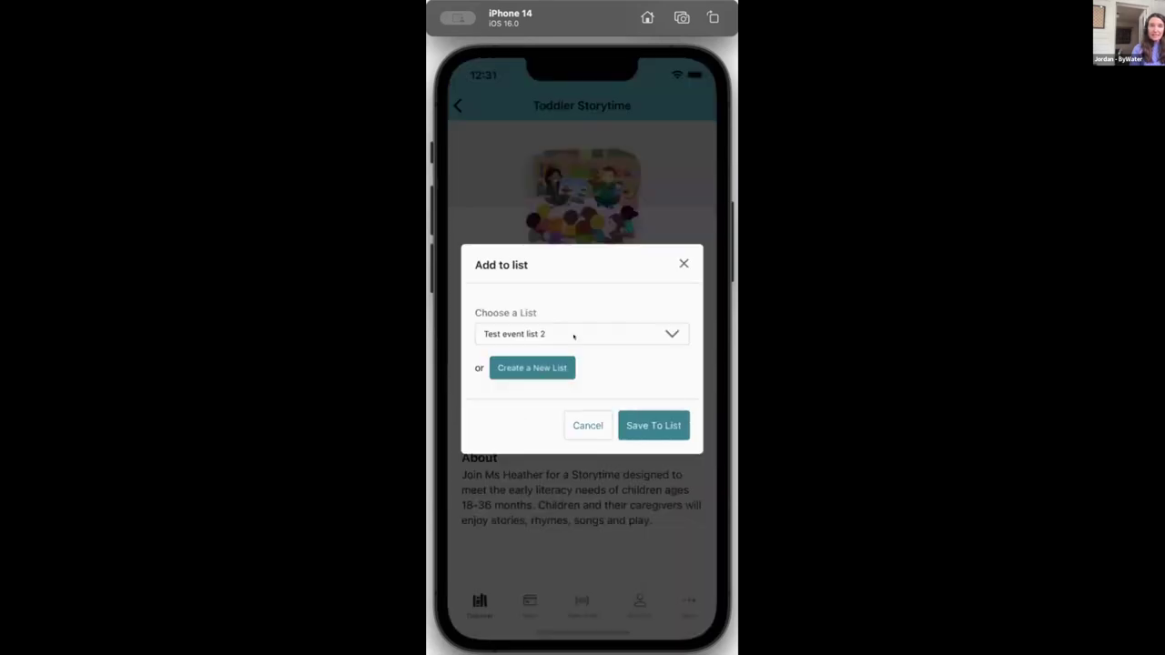
pyautogui.click(574, 335)
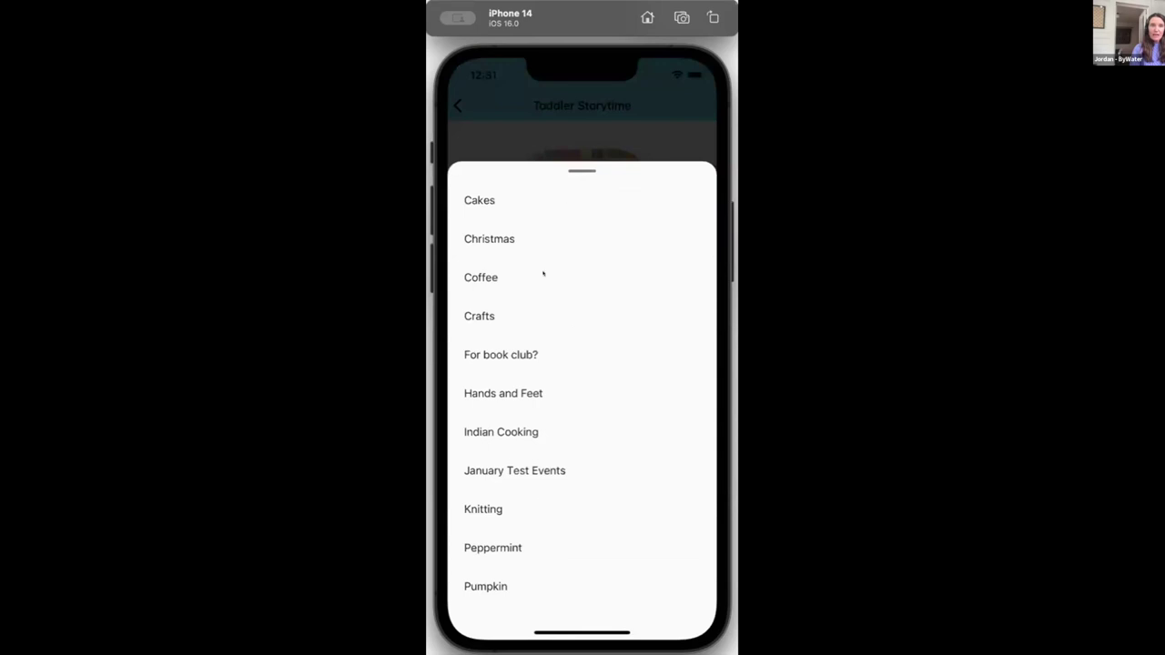
pyautogui.click(628, 115)
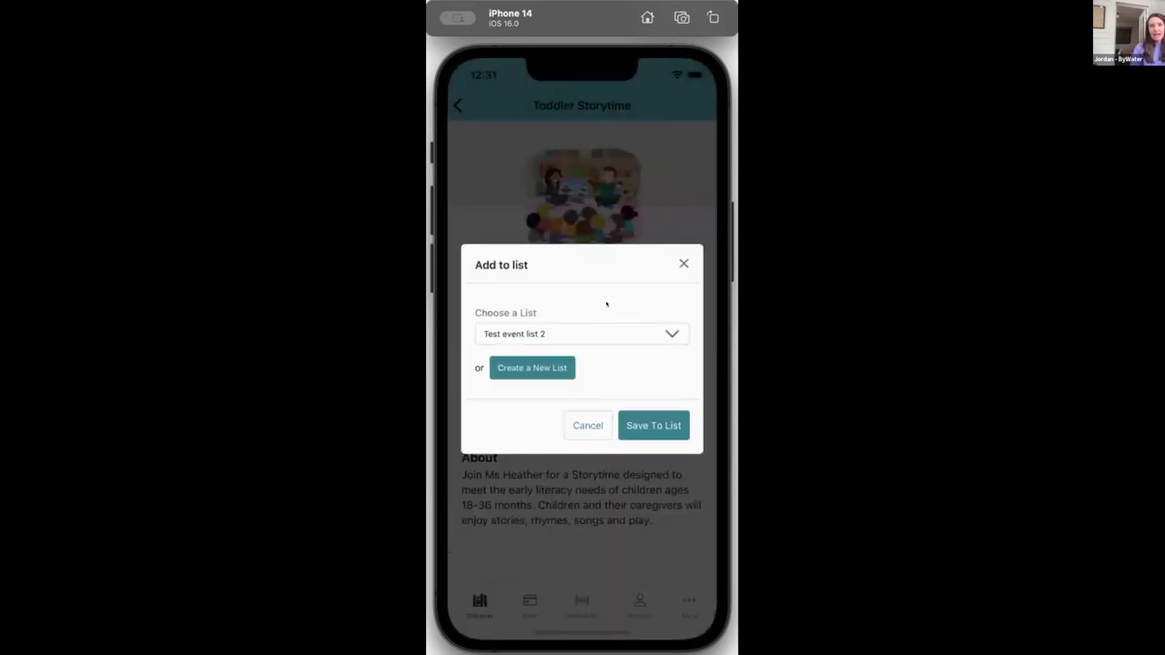
pyautogui.click(574, 425)
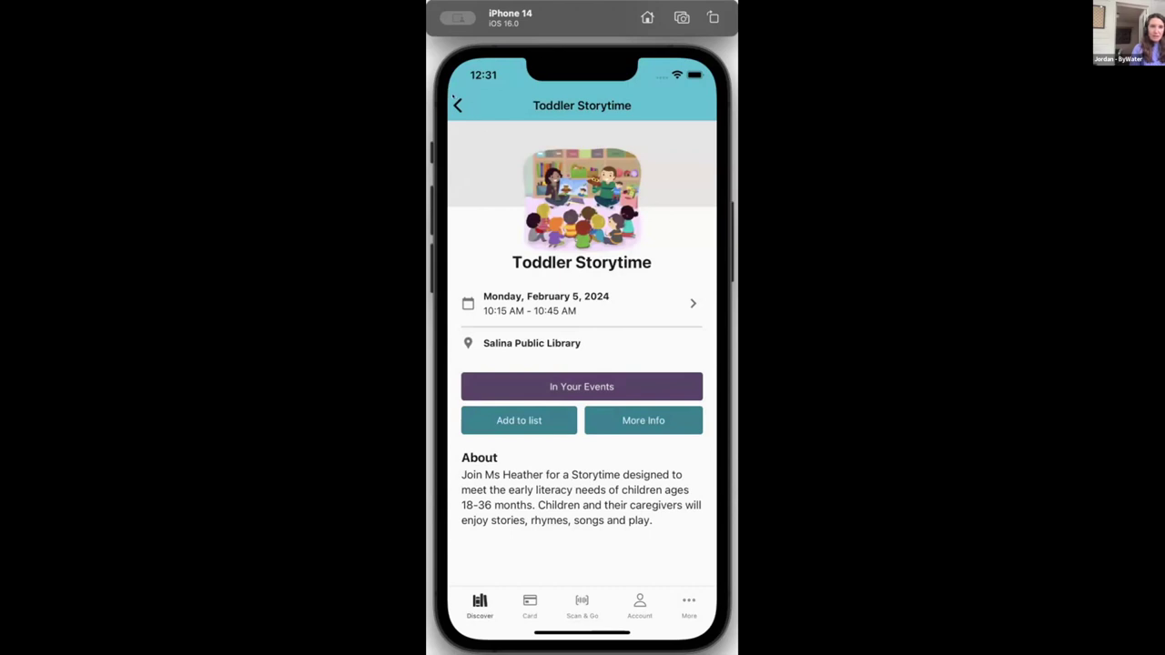
# Return to the storytime event results, filter them by the Salina Public Library branch, and look through the filtered events.
pyautogui.click(457, 105)
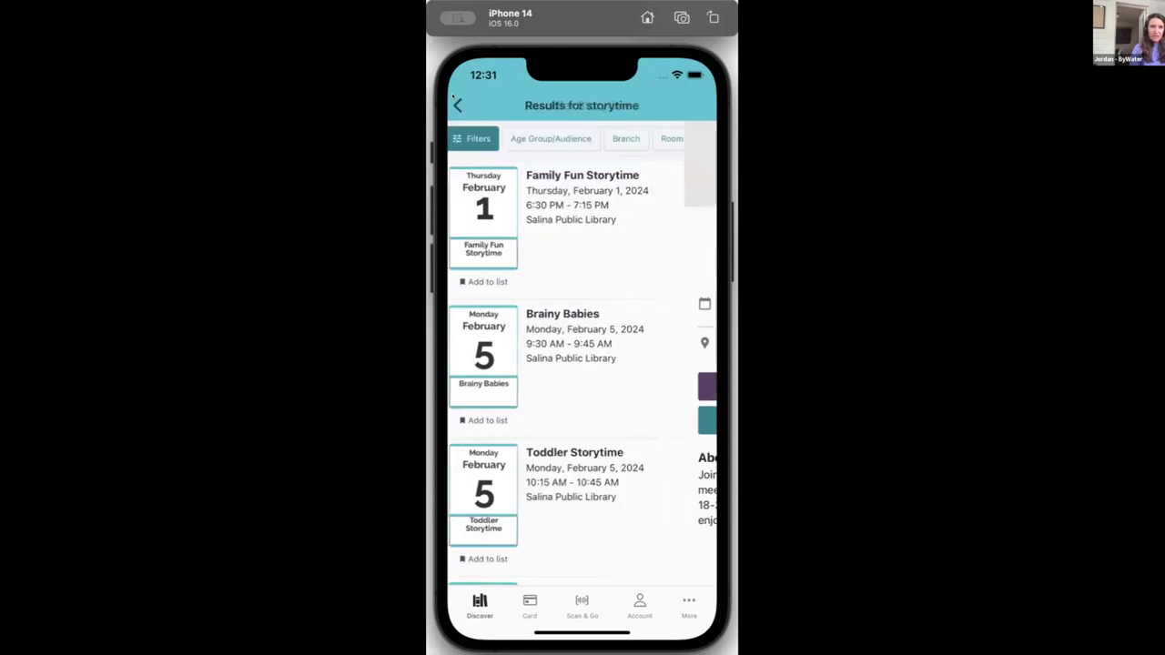
pyautogui.click(480, 138)
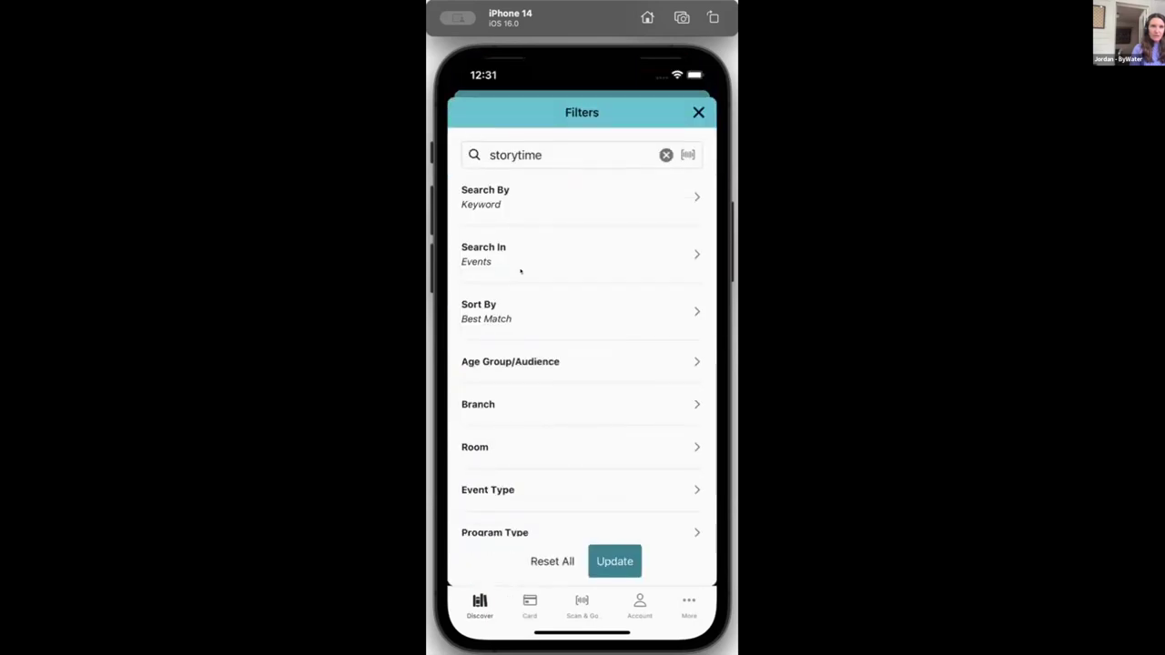
pyautogui.click(519, 403)
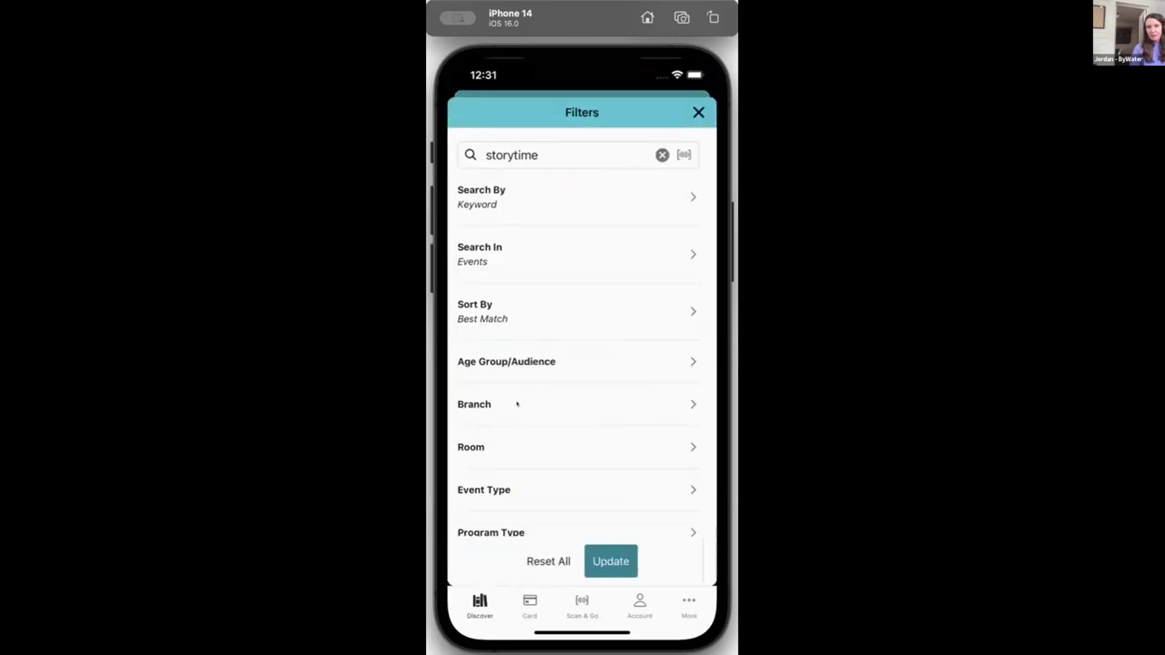
pyautogui.moveTo(520, 401); pyautogui.dragTo(554, 296)
pyautogui.moveTo(577, 369)
pyautogui.mouseDown()
pyautogui.moveTo(575, 279)
pyautogui.moveTo(574, 392)
pyautogui.mouseUp()
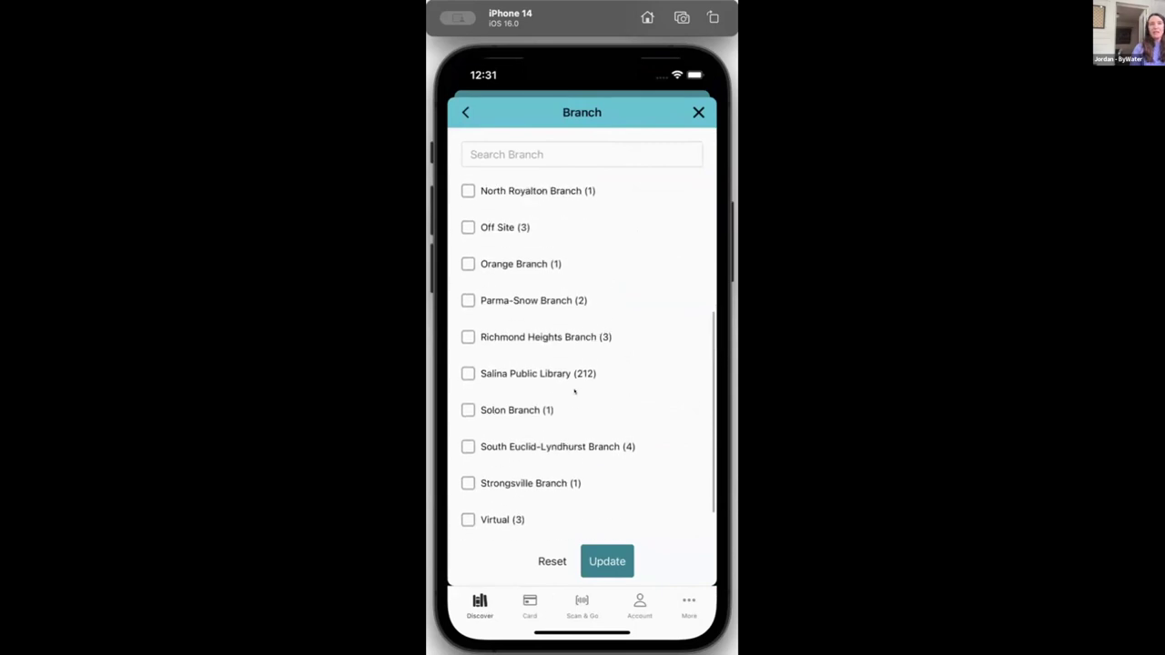
pyautogui.scroll(3, 575, 392)
pyautogui.scroll(-4, 574, 304)
pyautogui.scroll(-2, 574, 303)
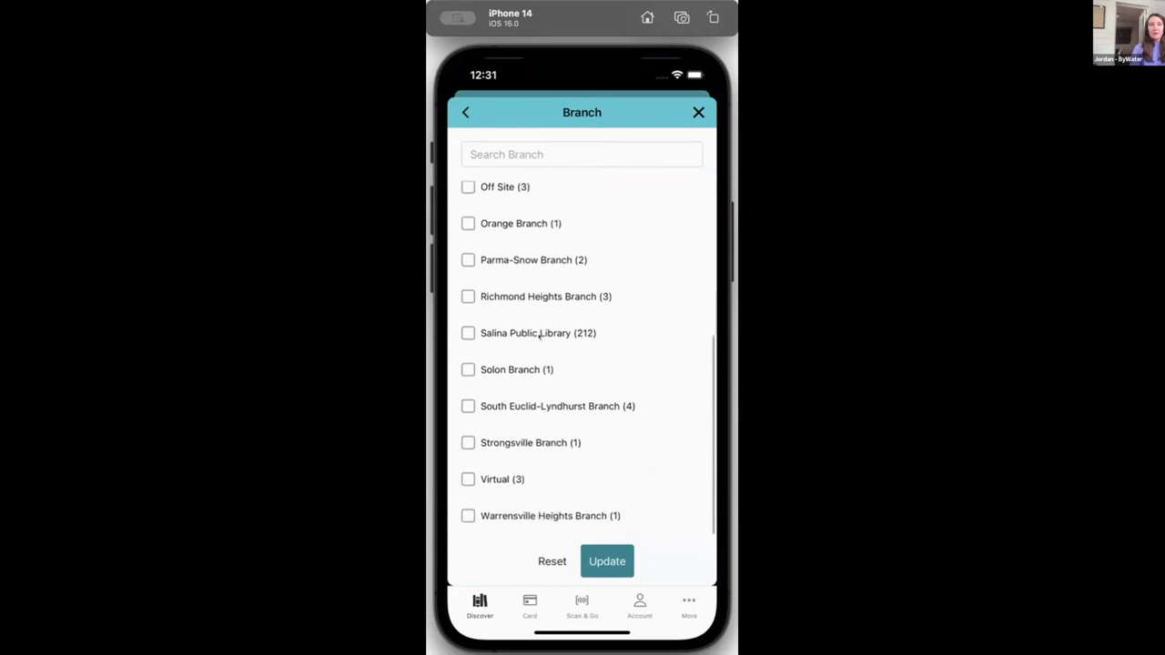
pyautogui.click(467, 336)
pyautogui.click(607, 561)
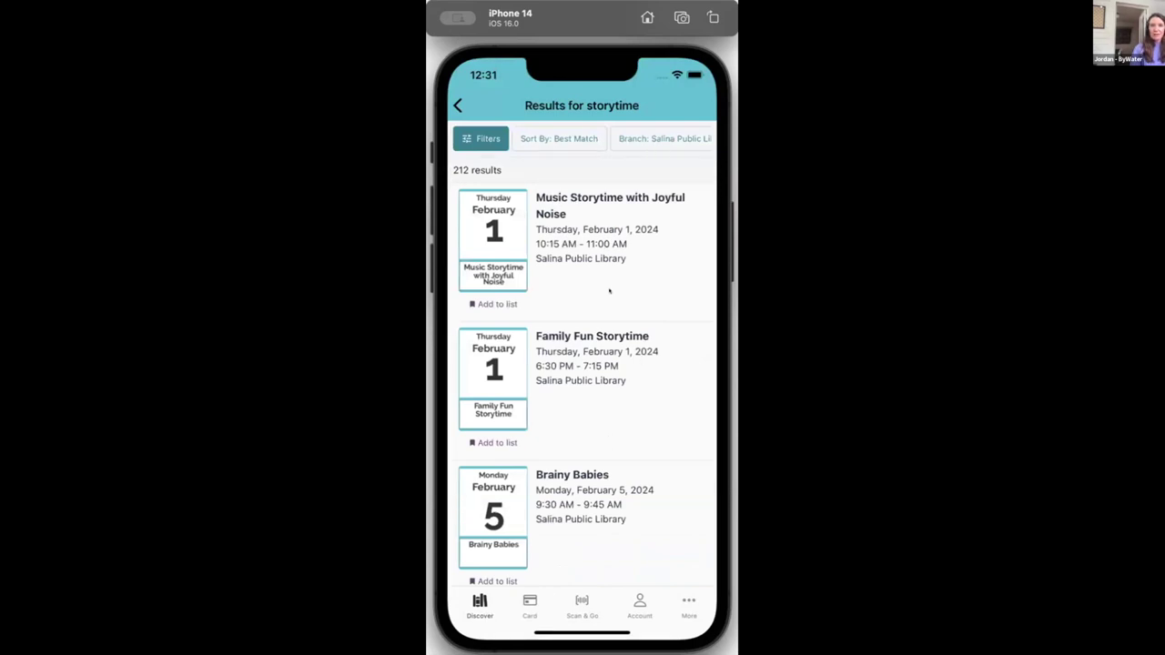
pyautogui.scroll(-4, 596, 469)
pyautogui.scroll(4, 588, 455)
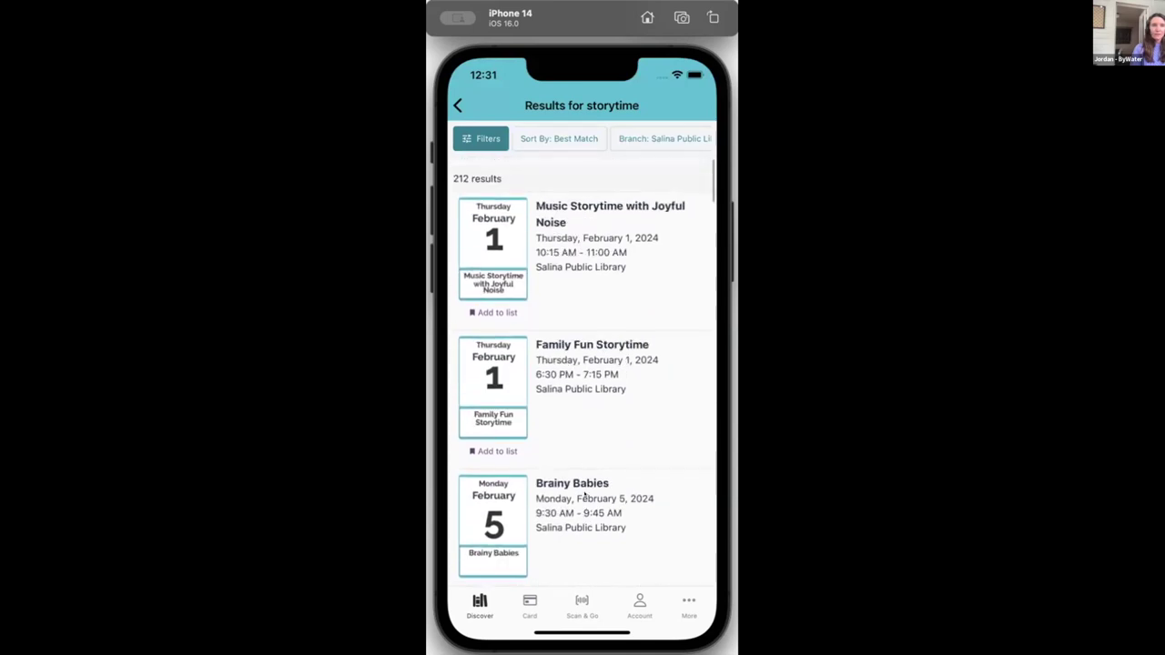